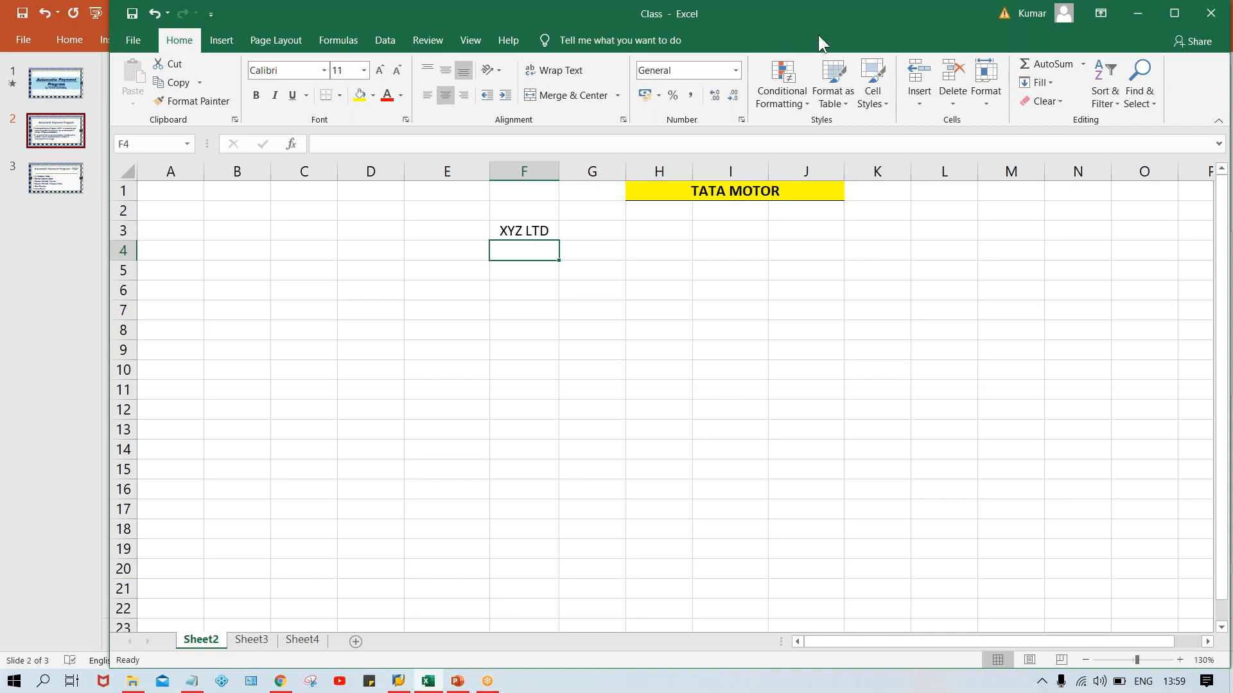
Enter the amounts 4000, 5000, 2000, 6000, 7000 and 1000 in cells F4 to F9 under the XYZ LTD heading
double_click(822, 7)
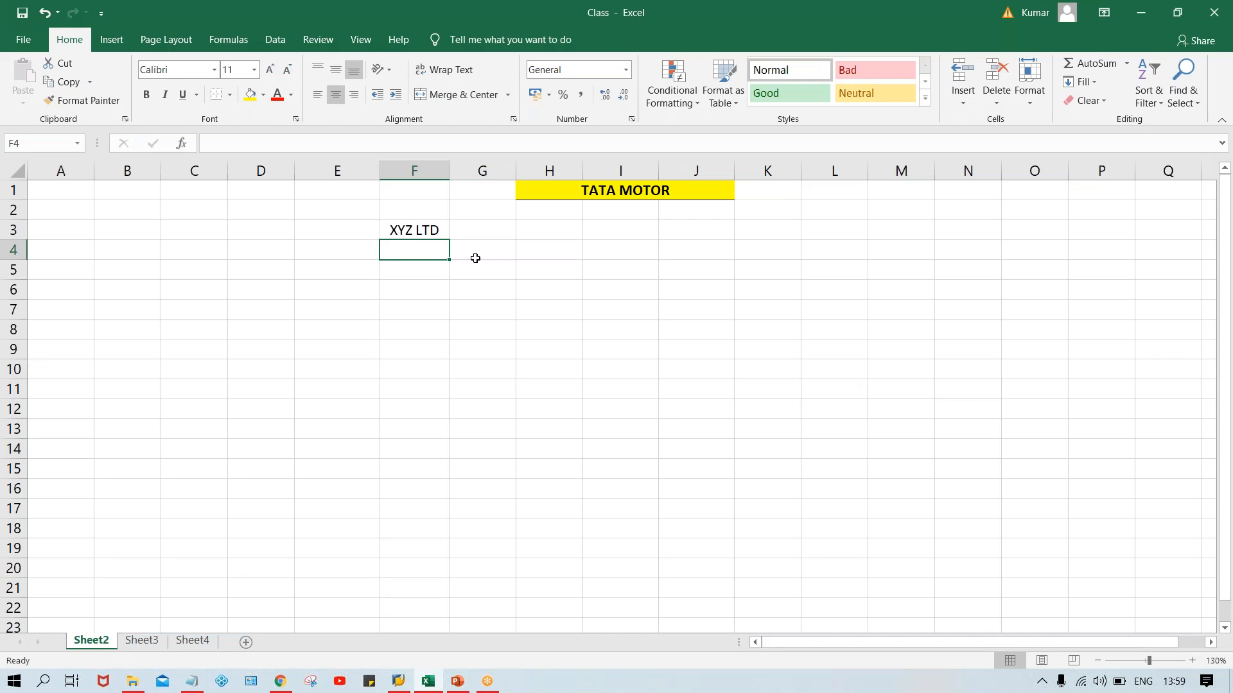
type("4000")
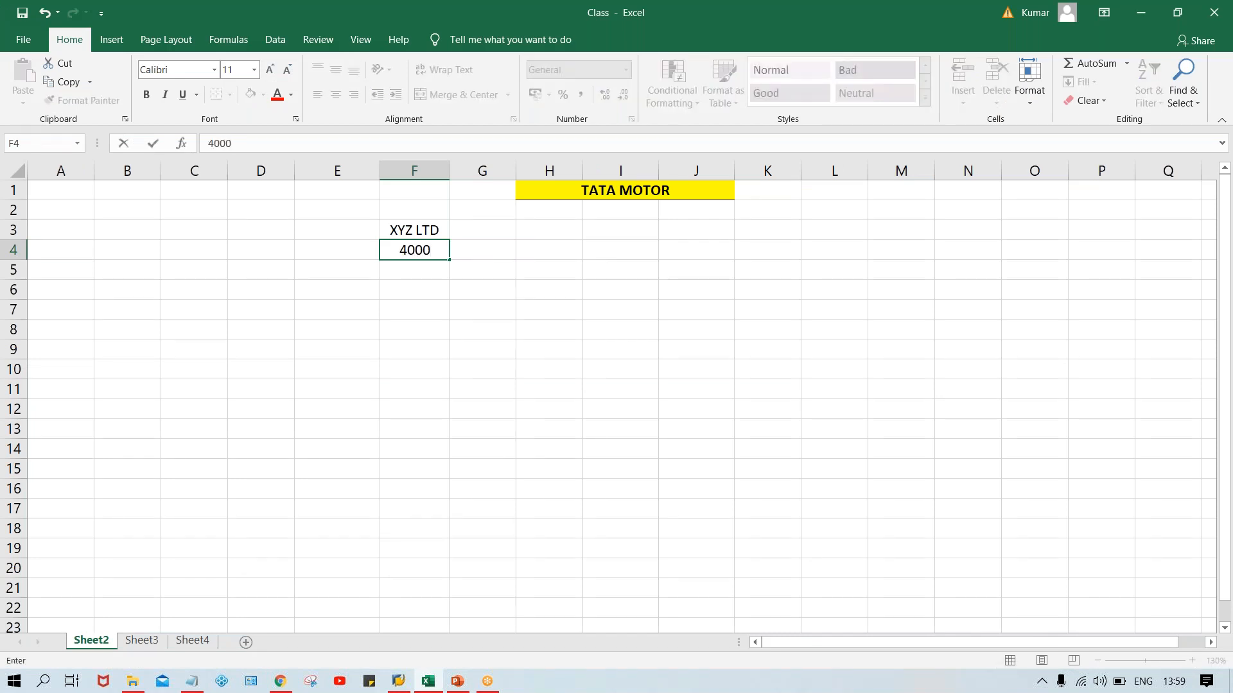
key("Return")
type("5000")
key("Return")
type("2000")
key("Return")
type("6000")
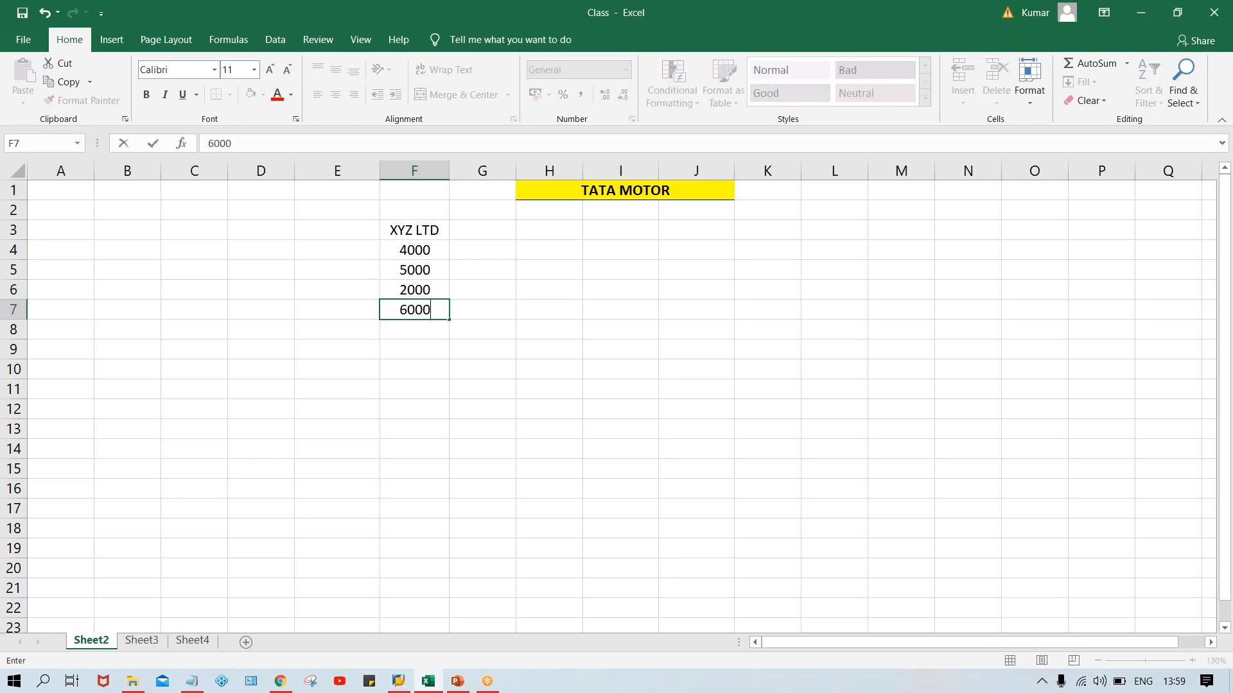
key("Return")
type("7000")
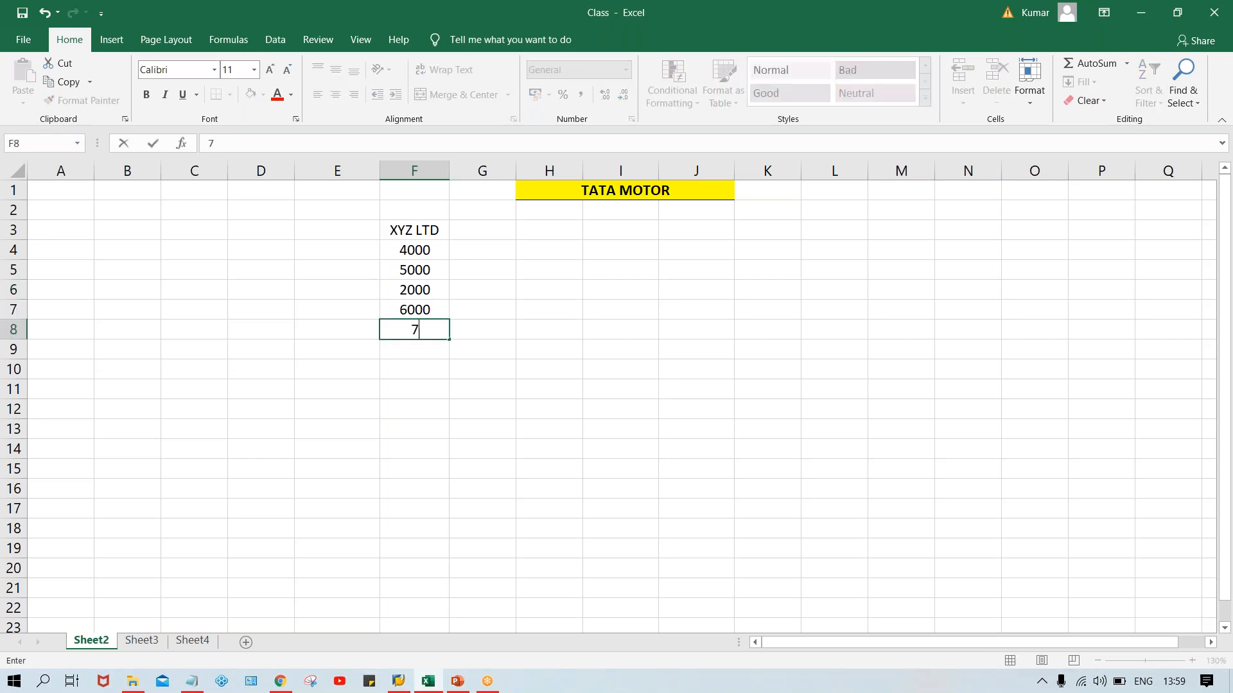
key("Return")
type("1000")
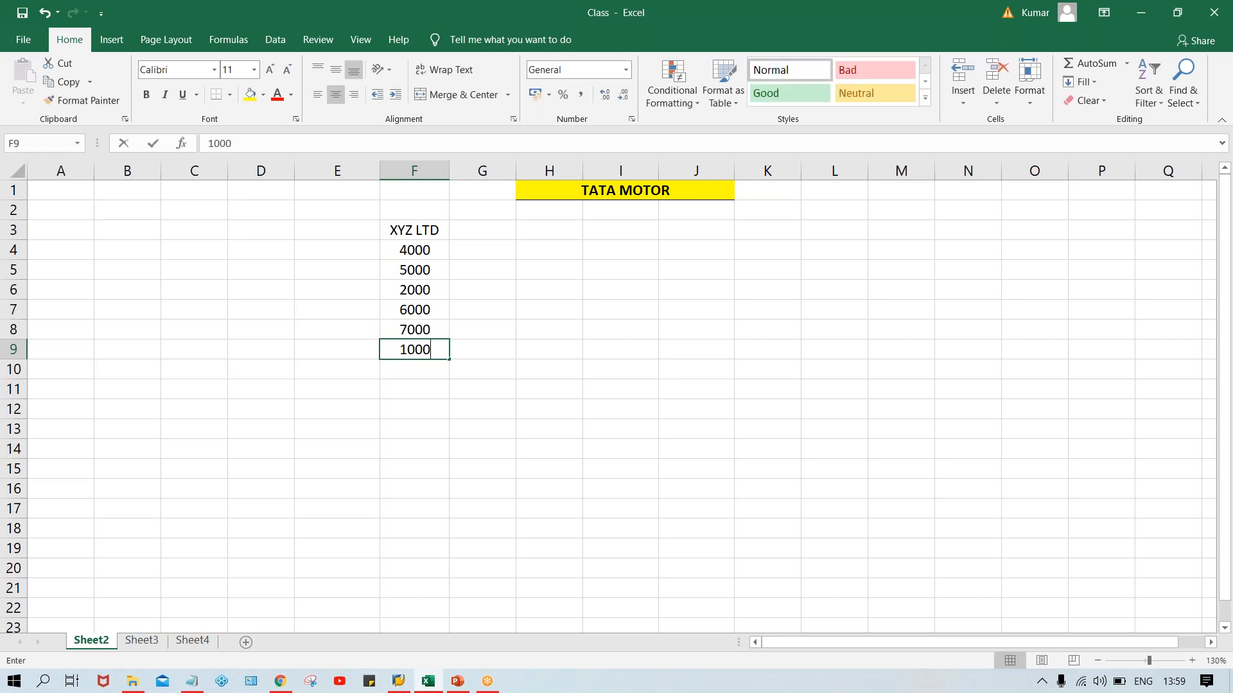
key("Return")
Continue the XYZ LTD amounts with 2000, 3000, 7000, 6500 and 4500 in cells F10 to F14
type("2000")
key("Return")
type("3000")
key("Return")
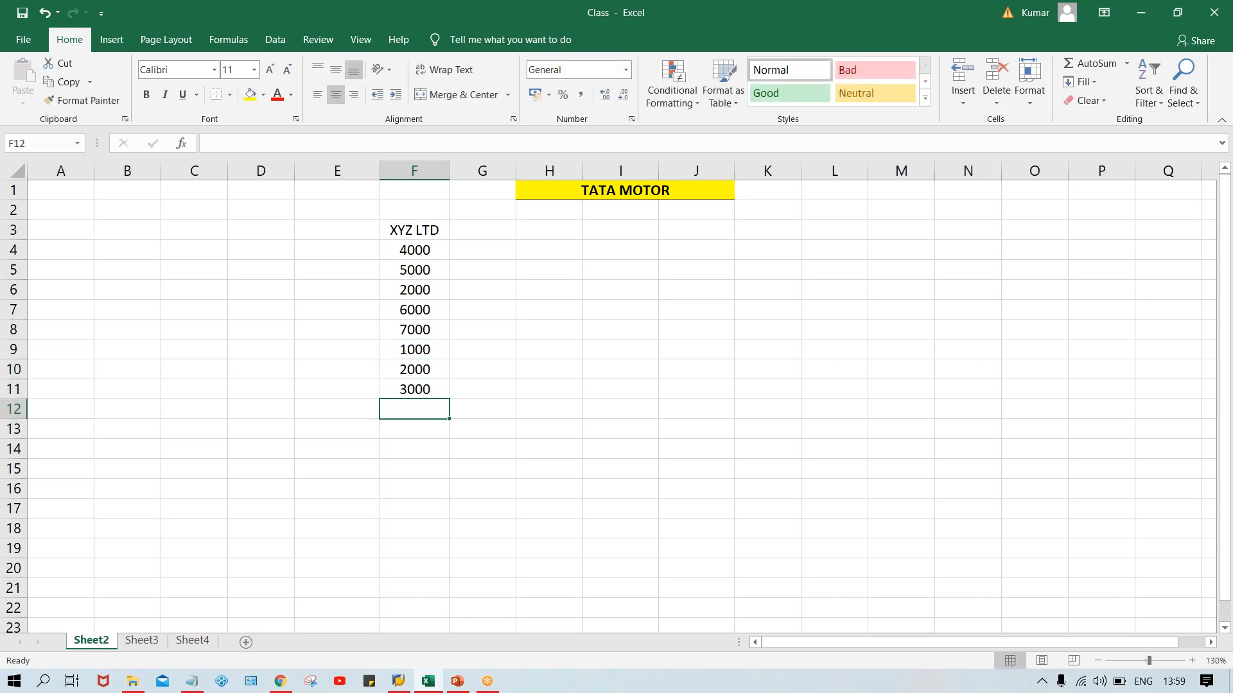
type("7000")
key("Return")
type("6500")
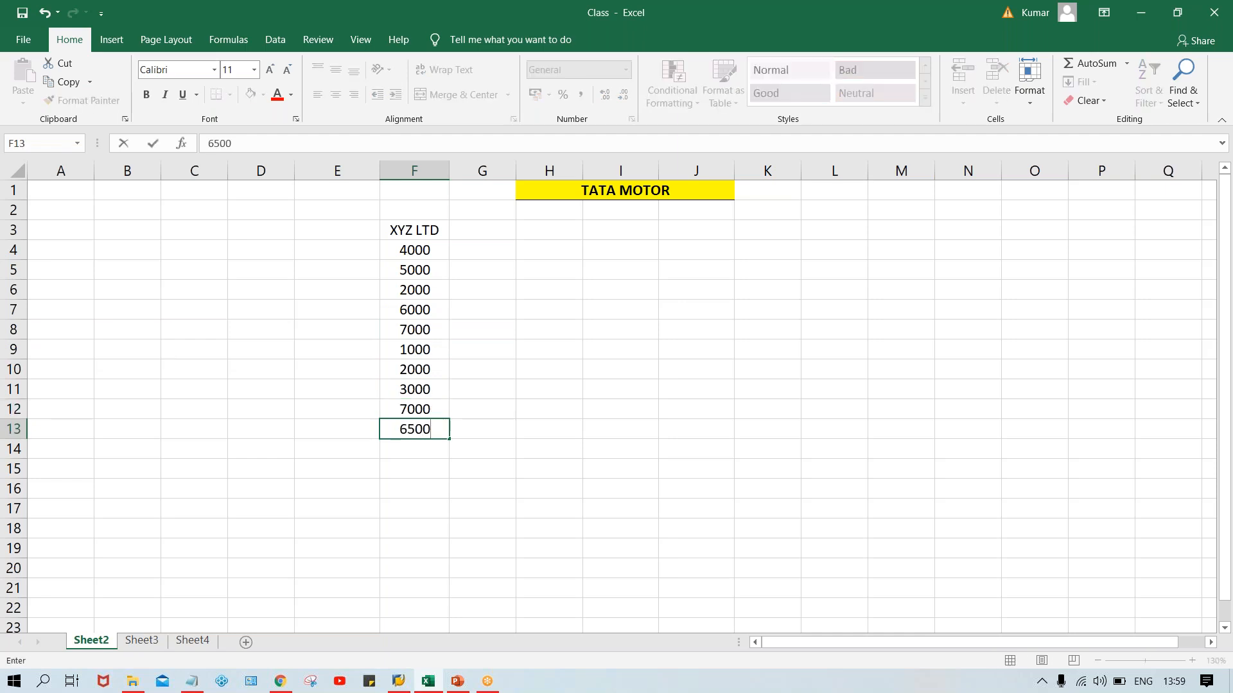
key("Return")
type("4500")
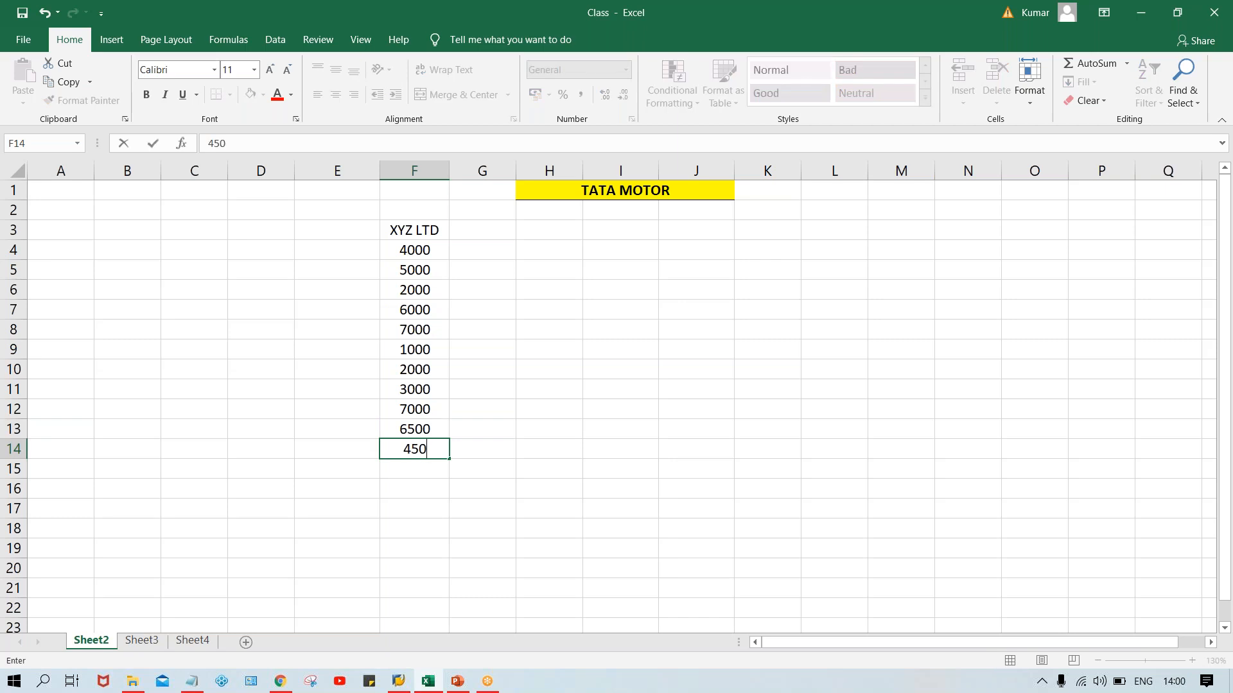
key("Return")
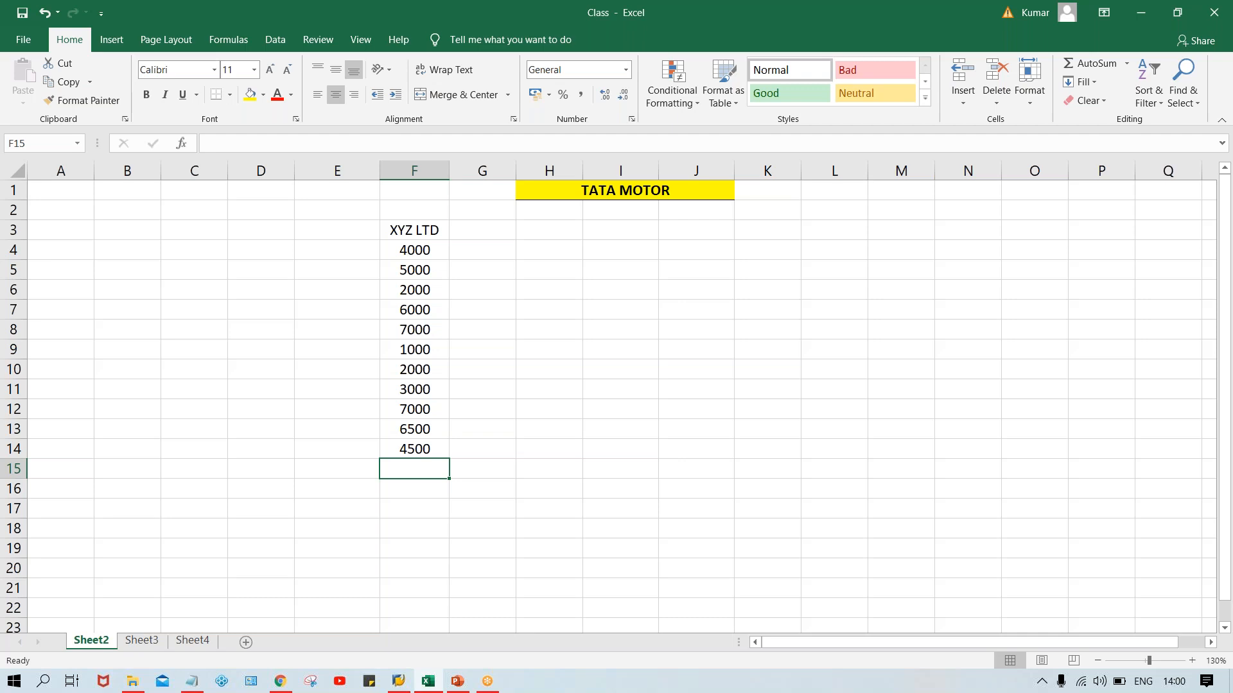
Make the XYZ LTD heading in F3 bold and give it a bottom border
left_click(418, 232)
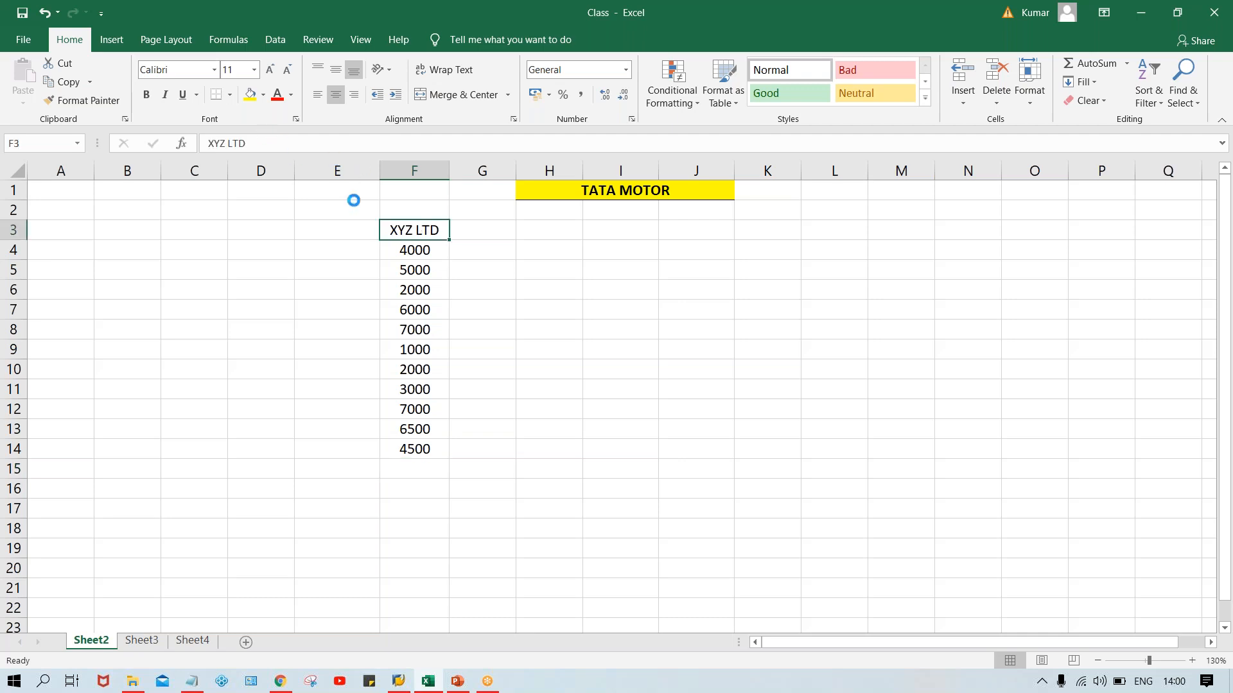
key("ctrl+b")
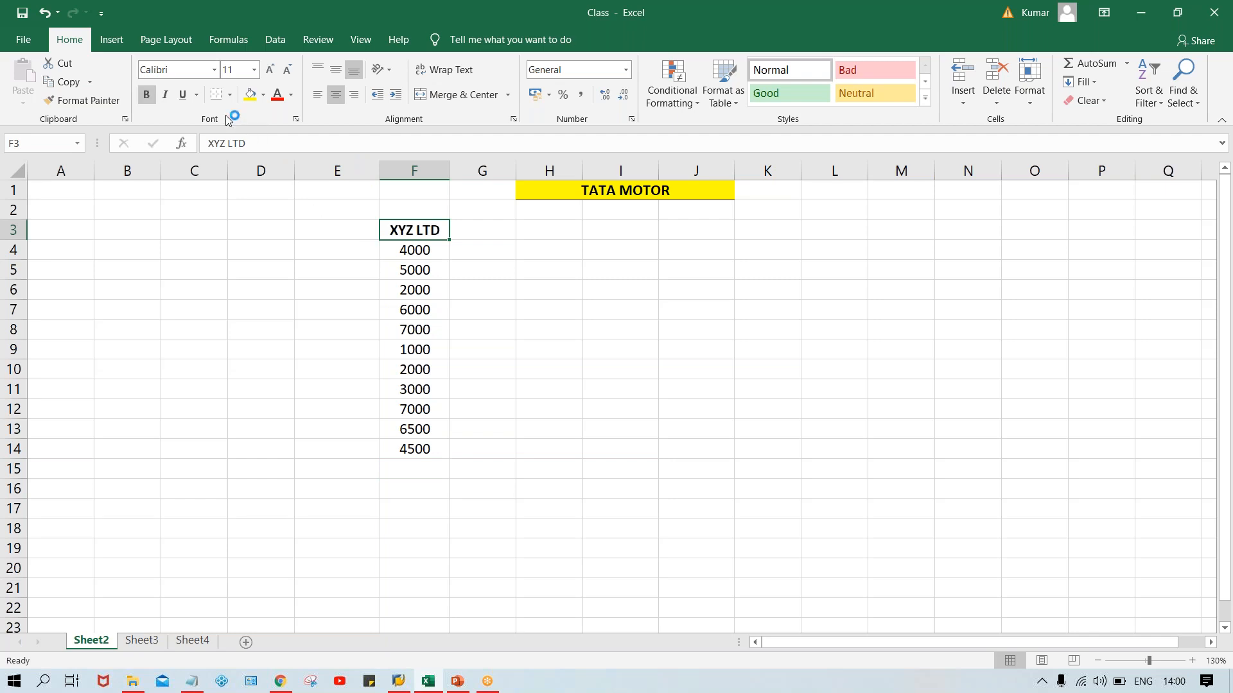
left_click(425, 257)
Number the amount rows from 1 to 11 in cells E4 to E14 using a fill series
left_click(349, 258)
double_click(349, 258)
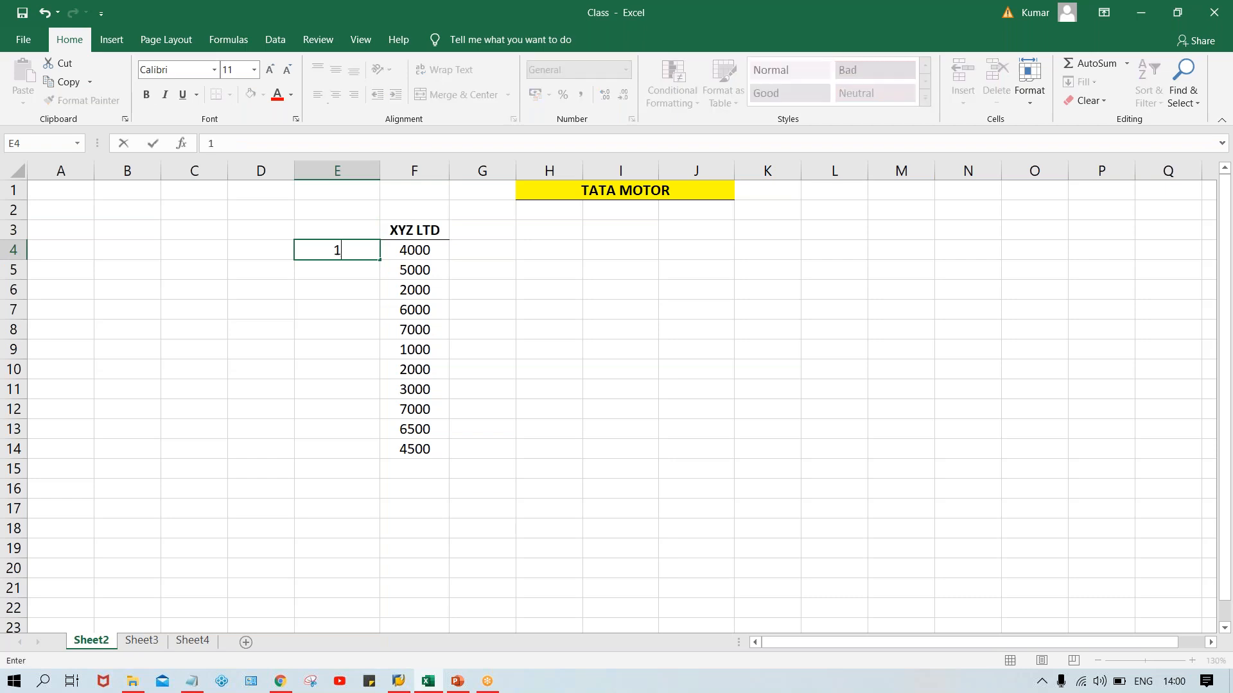
type("1")
key("Return")
type("2")
key("Return")
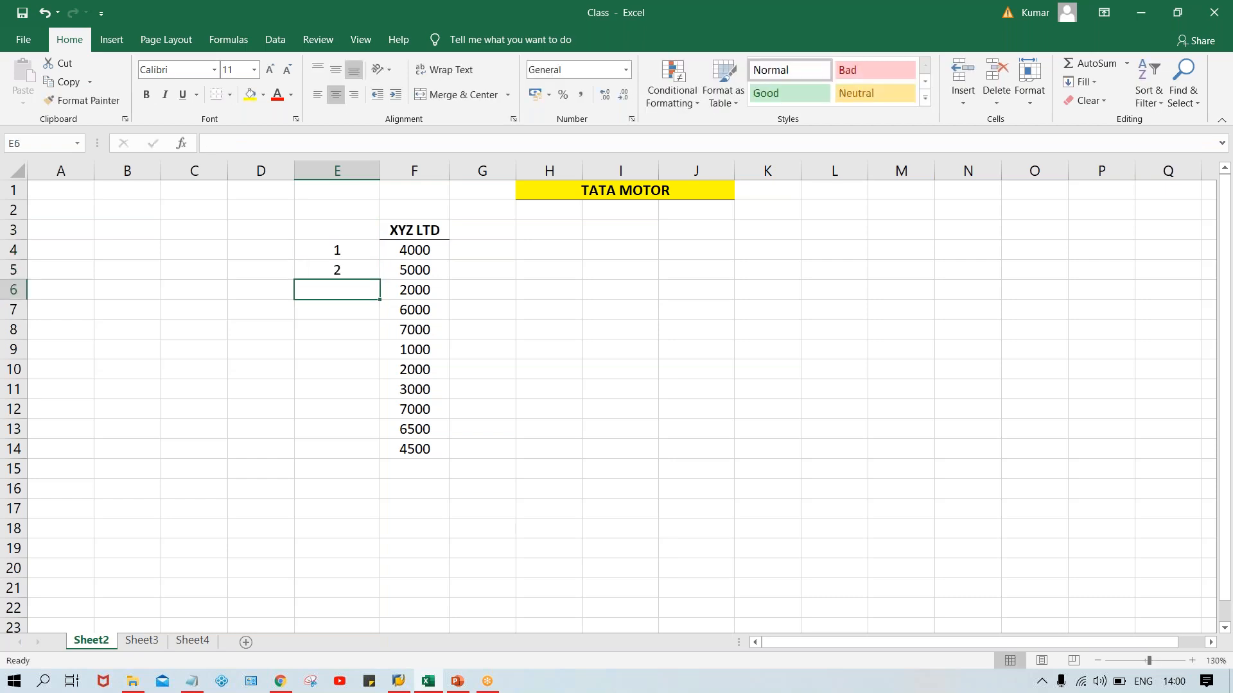
left_click(370, 251)
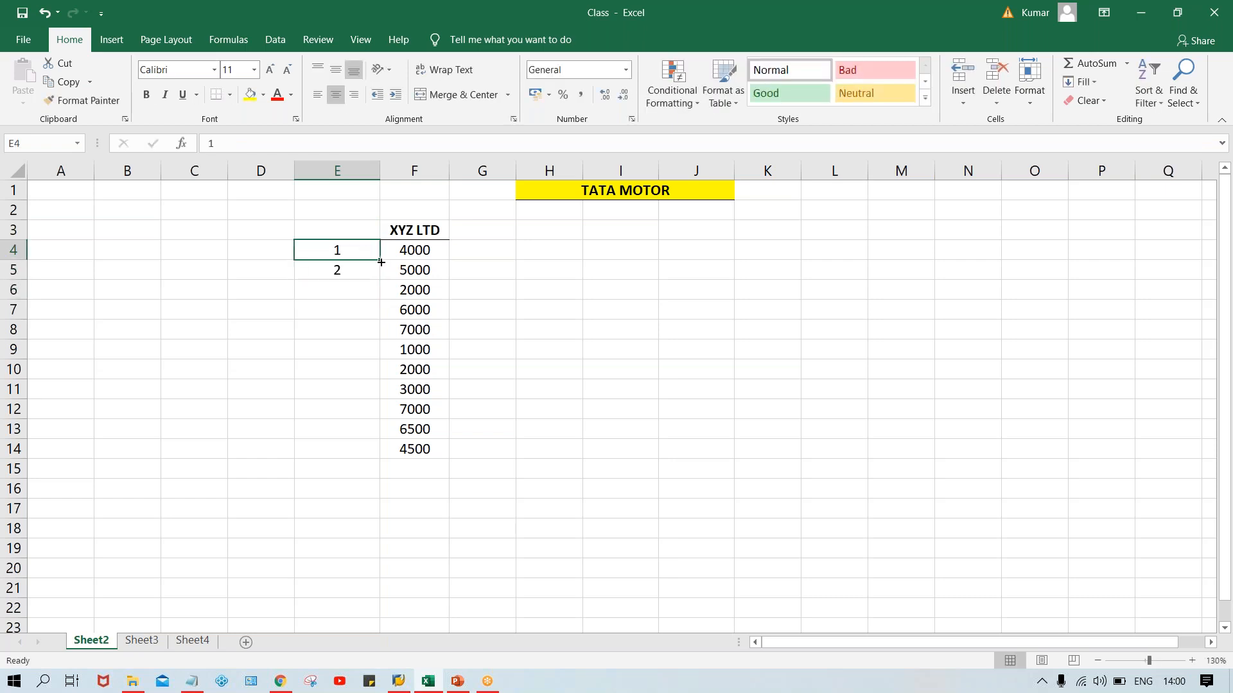
left_click_drag(377, 259, 388, 464)
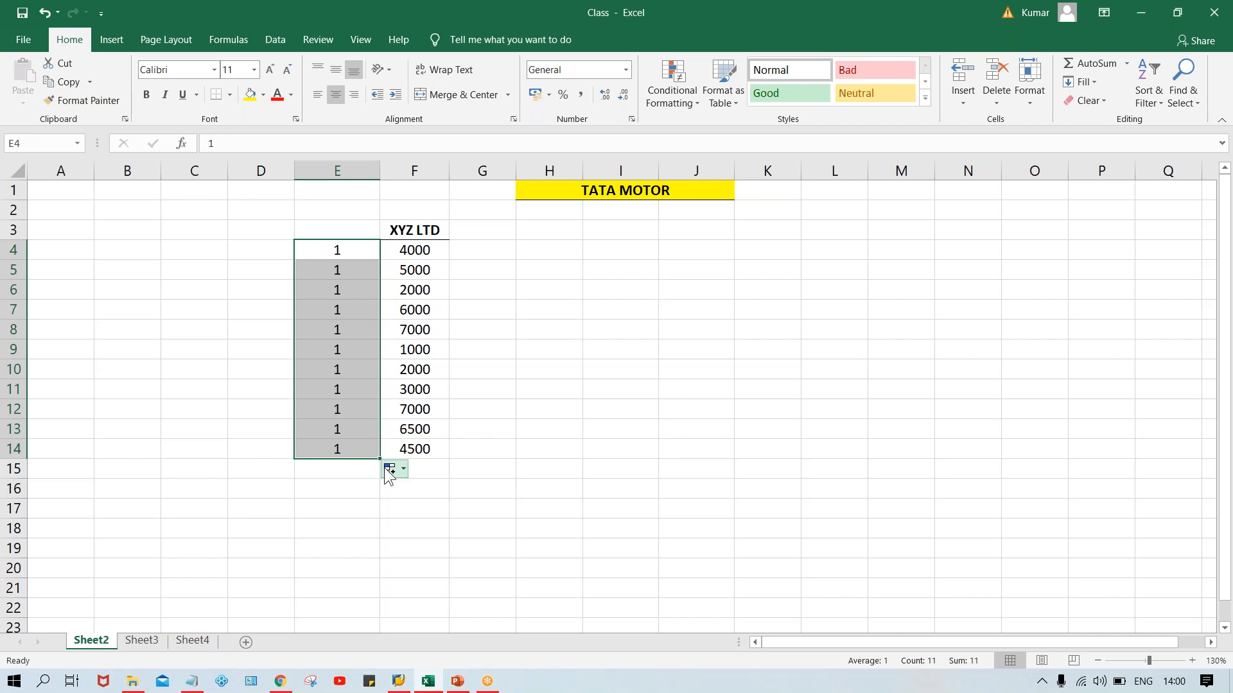
left_click(392, 471)
left_click(431, 513)
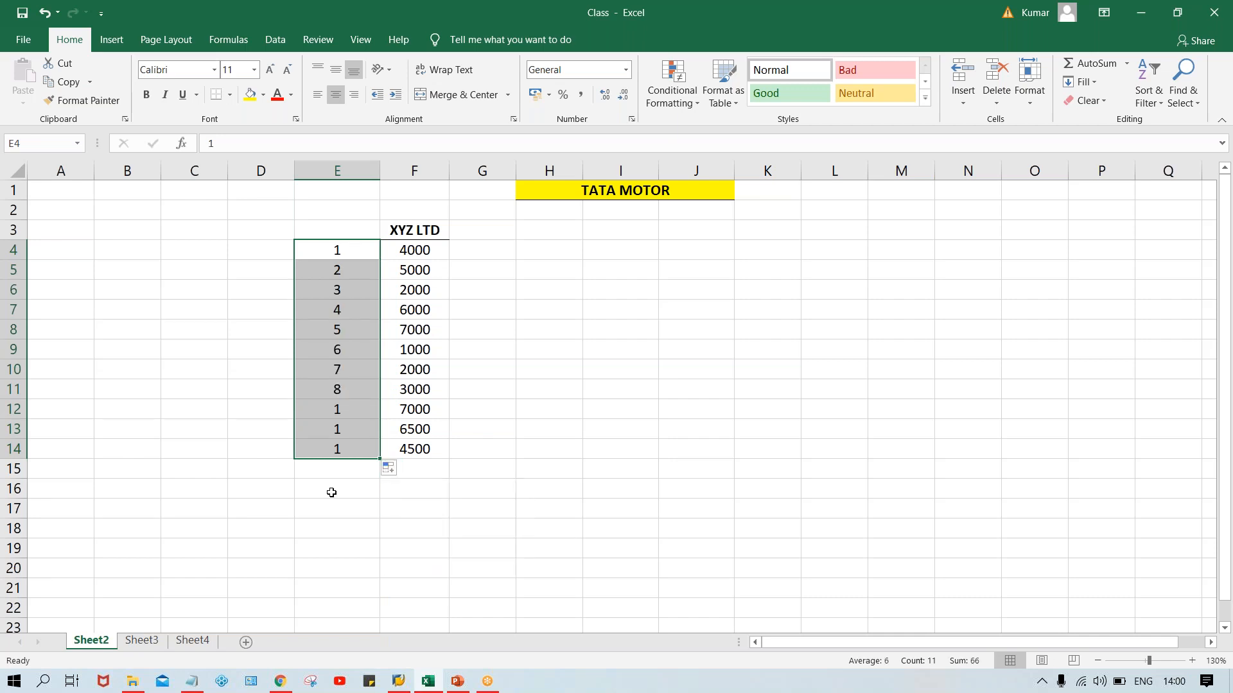
left_click(530, 315)
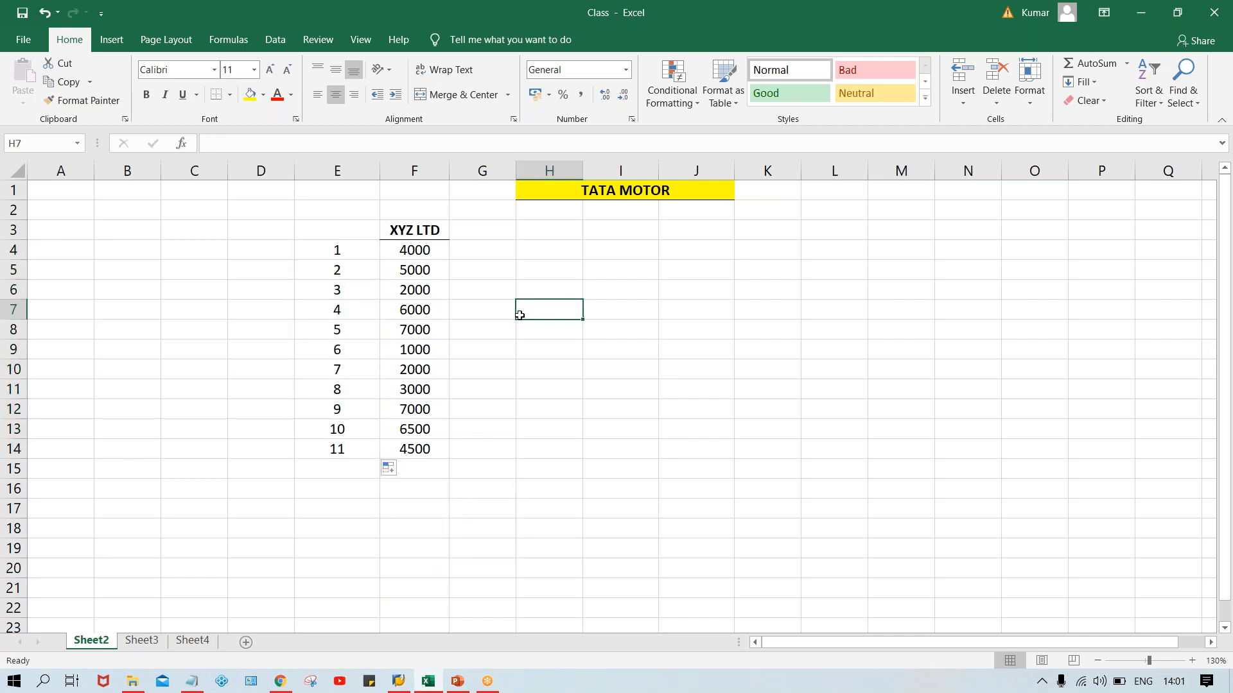
Add the heading "DOC. NO." in E3 above the row numbers, in bold with a bottom border
left_click(326, 233)
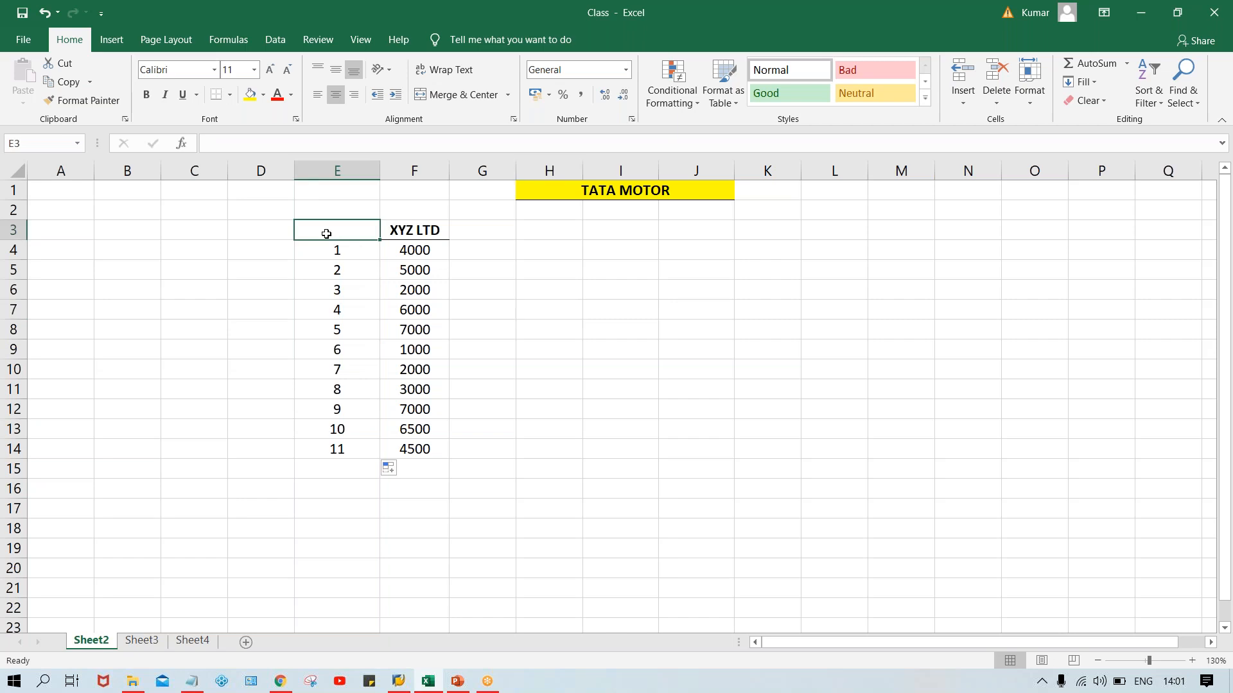
type("IDO")
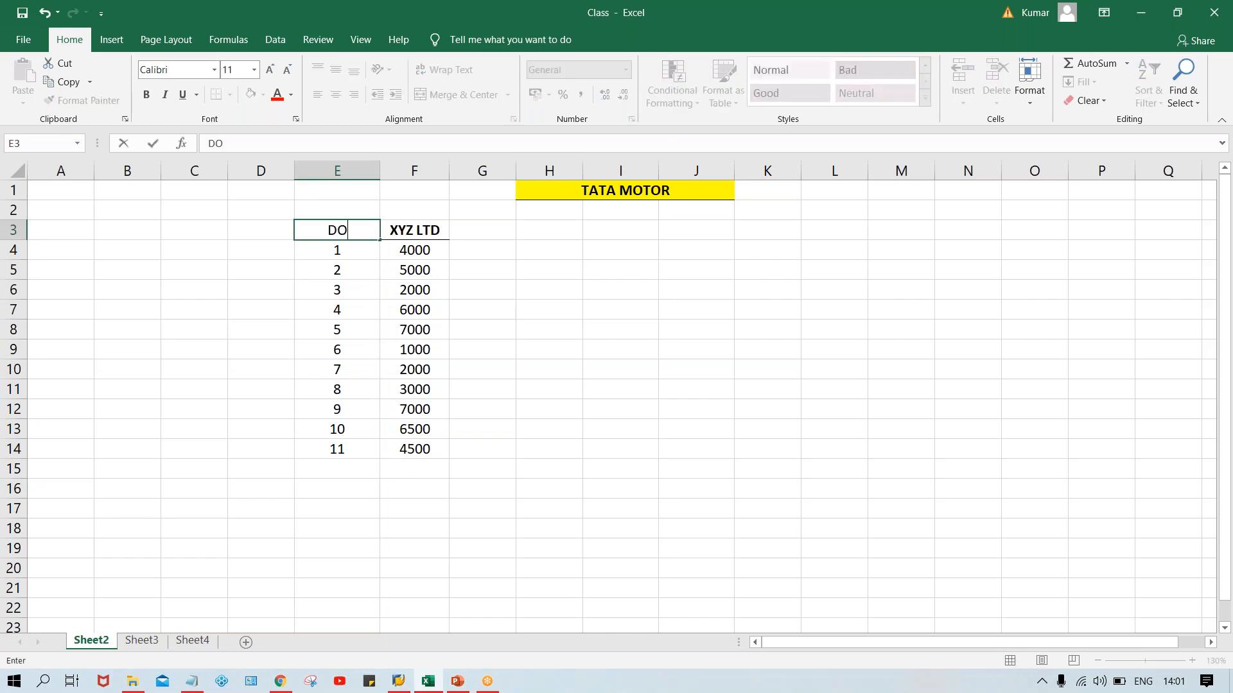
type("C. NO.")
key("Return")
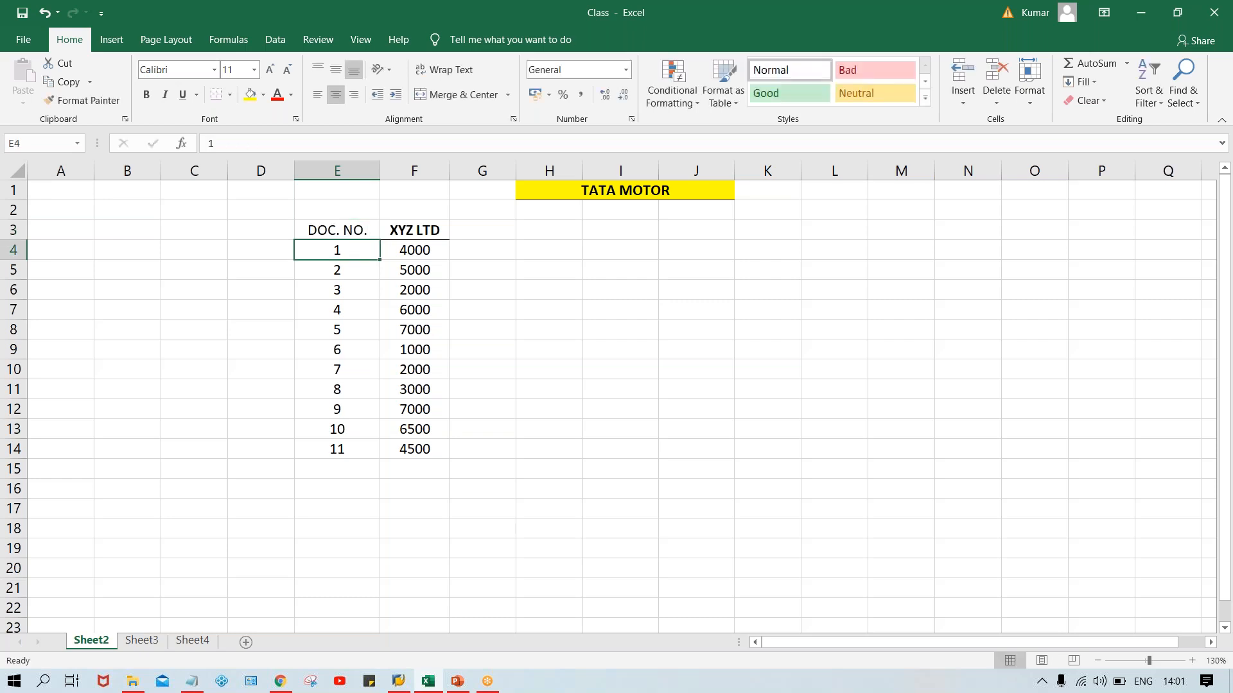
left_click(337, 230)
key("ctrl+b")
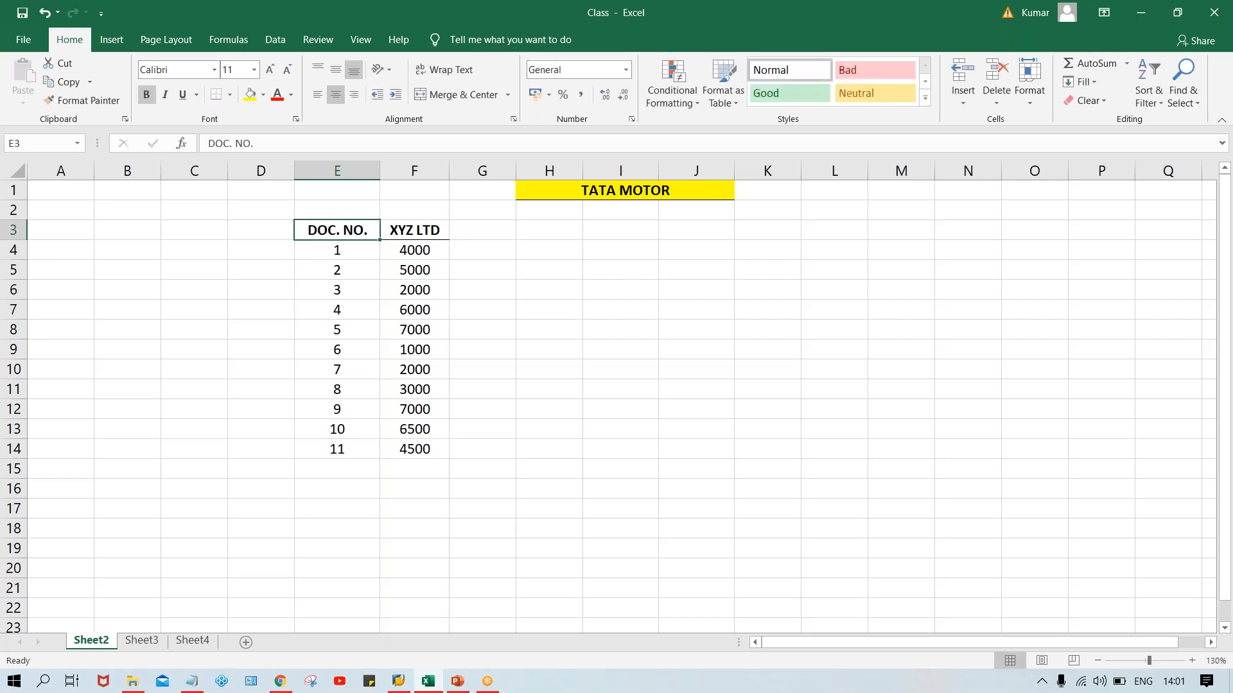
left_click(542, 326)
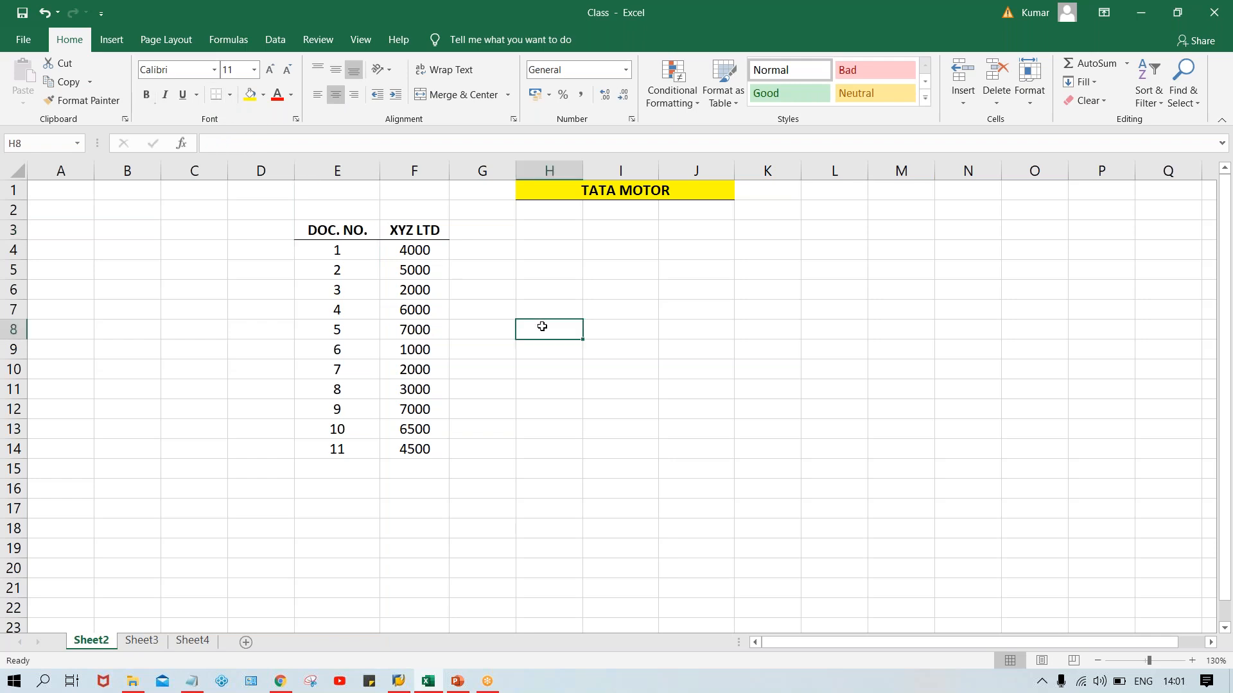
left_click(370, 257)
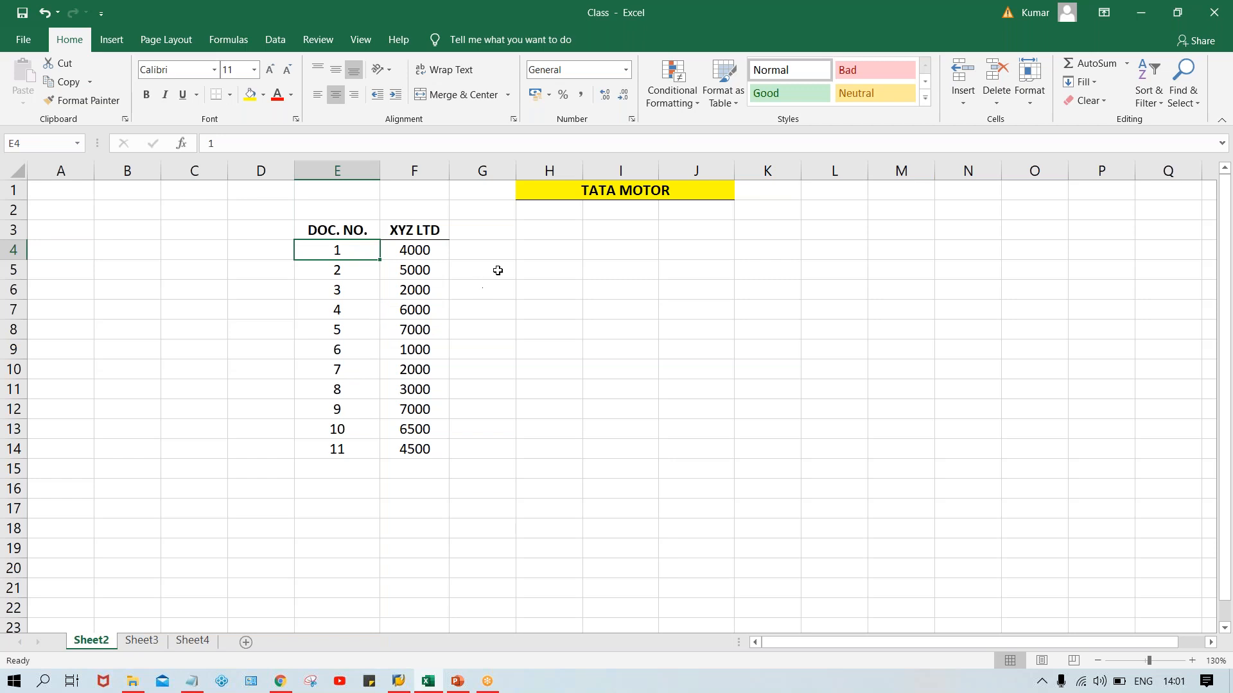
Change the heading in F3 to "XYZ LTD-30 DYS" and fit column F's width to it
left_click(489, 234)
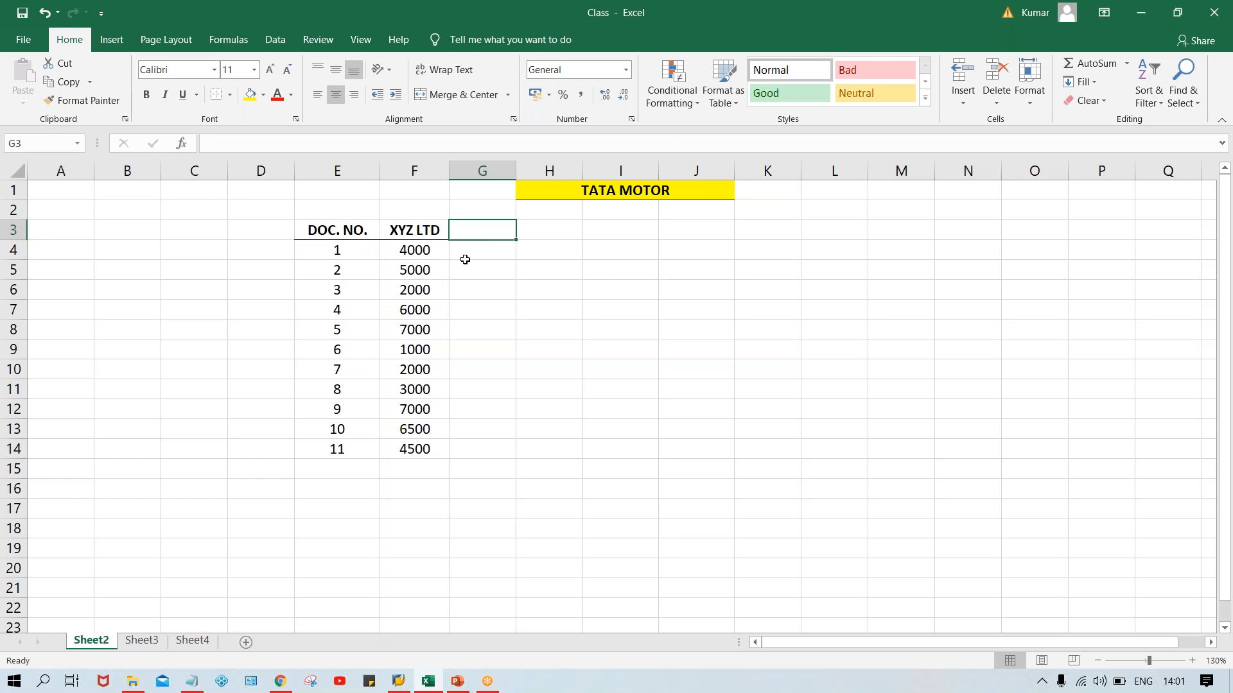
double_click(442, 233)
type("-")
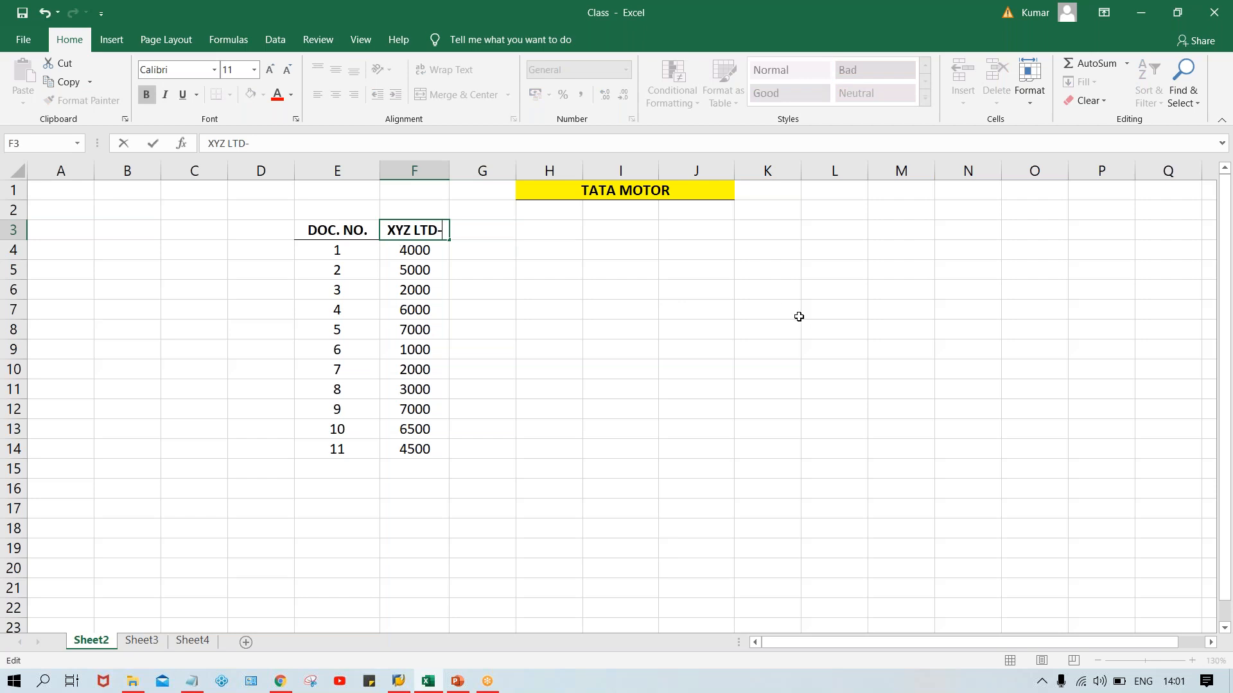
type("30DYS")
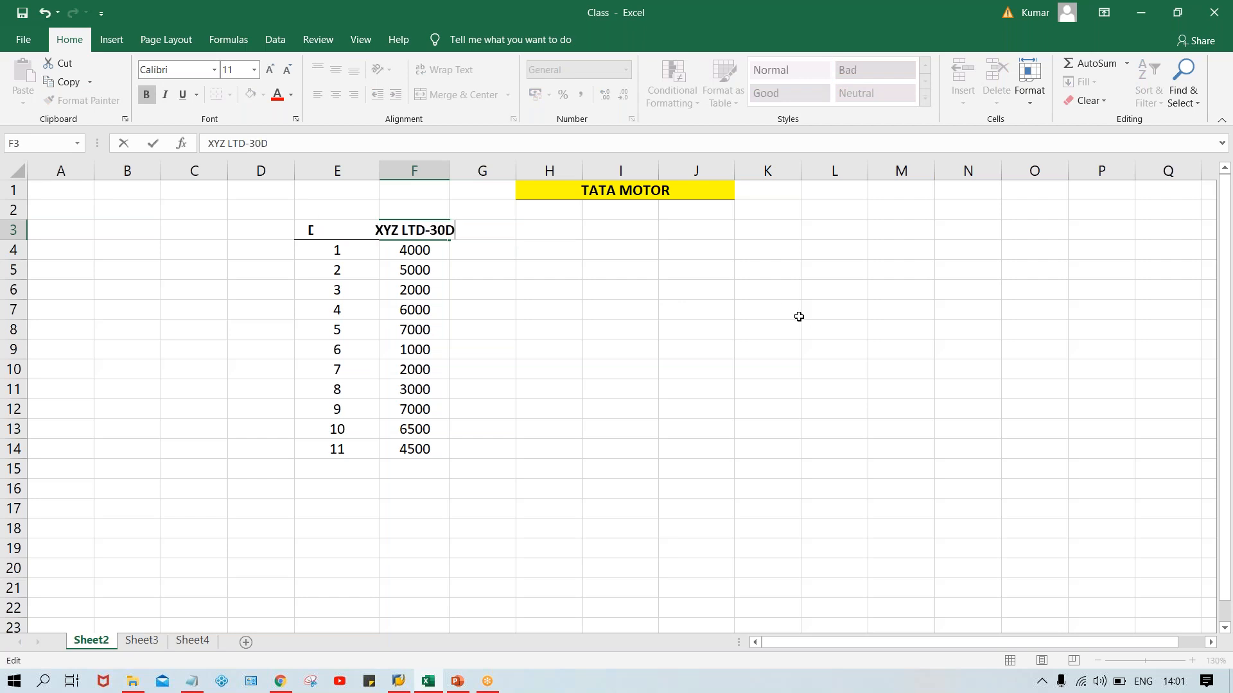
key("Return")
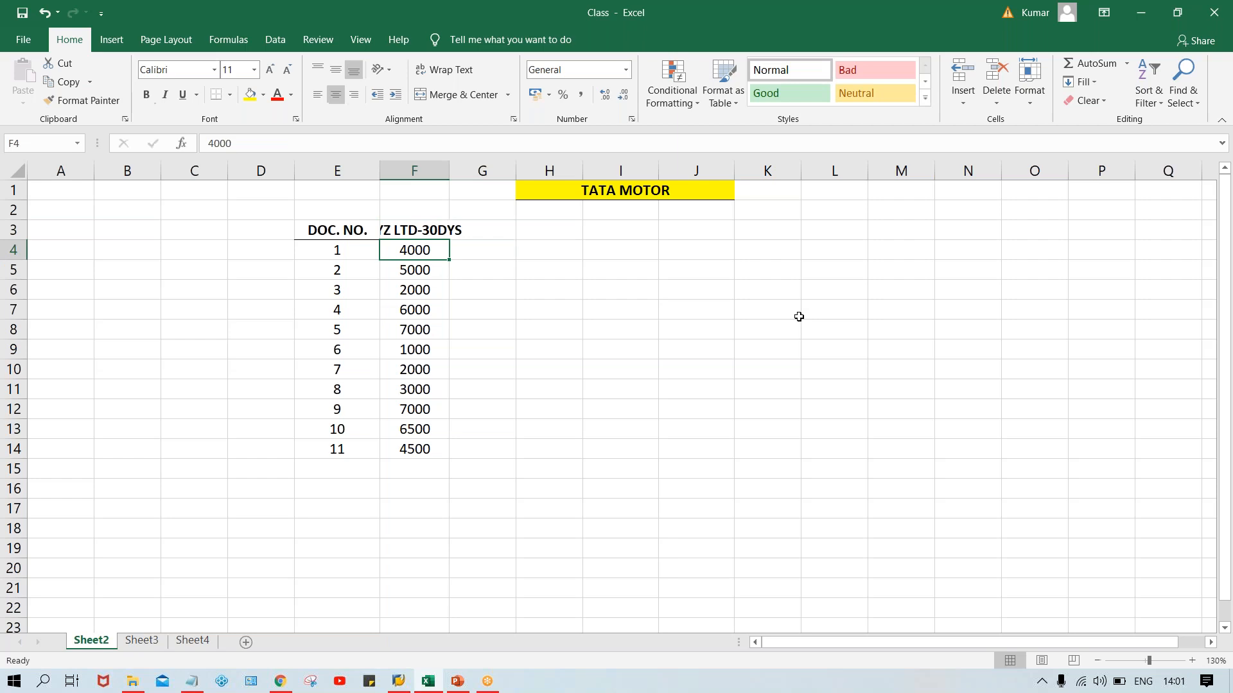
double_click(447, 166)
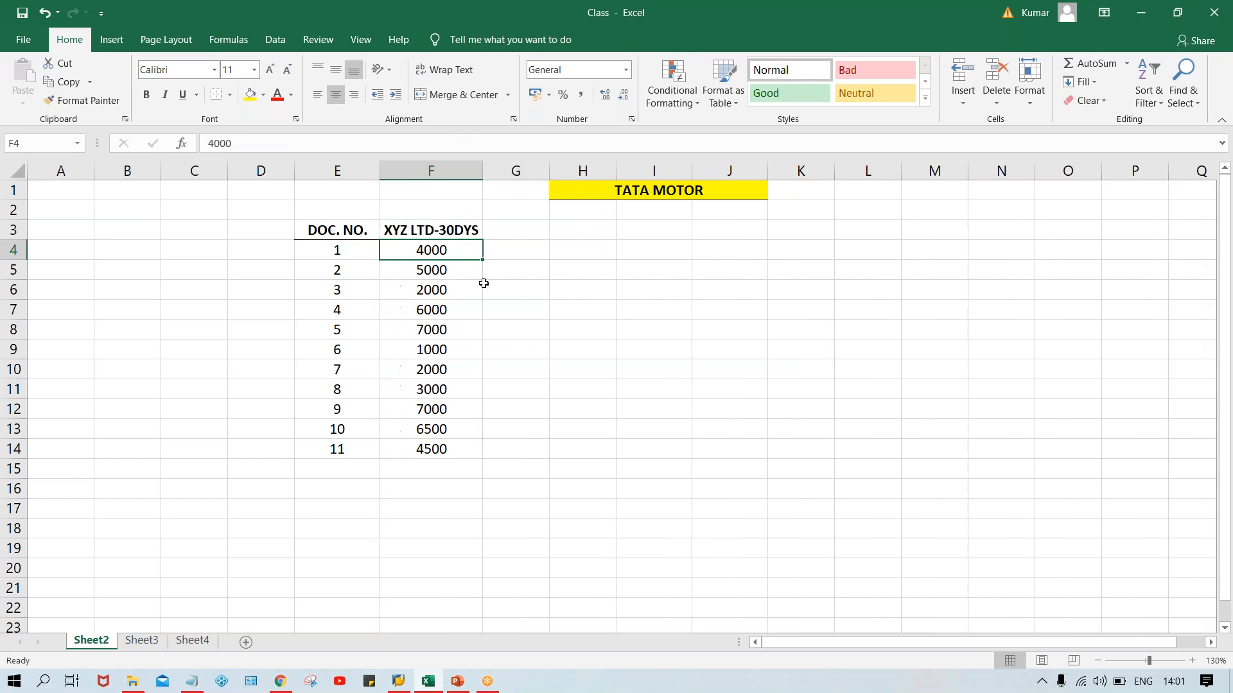
double_click(455, 230)
left_click(587, 259)
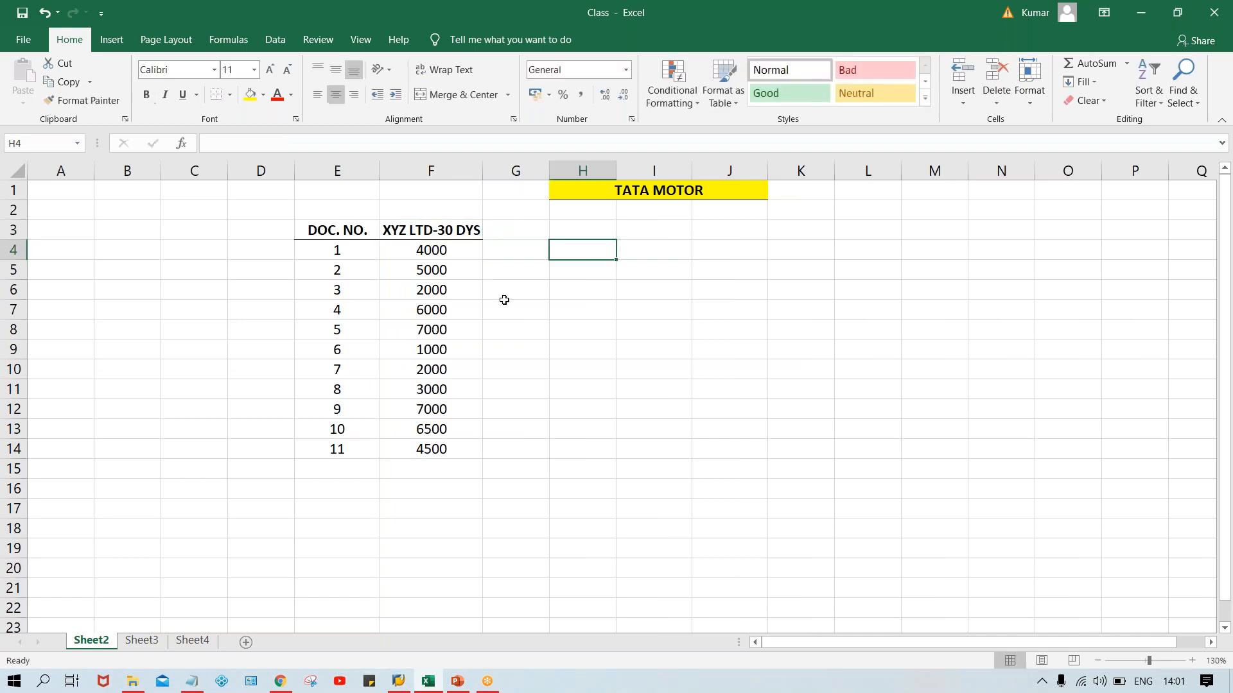
left_click(453, 254)
left_click(466, 295)
left_click(458, 347)
left_click(438, 404)
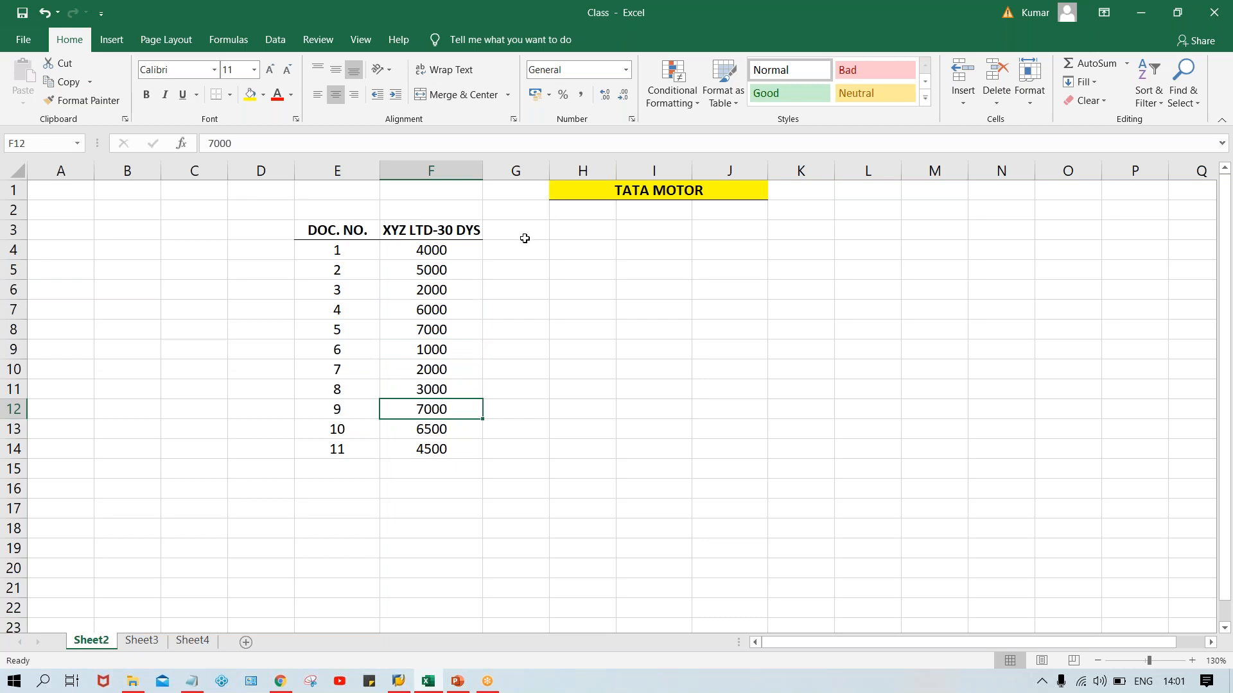
left_click(448, 226)
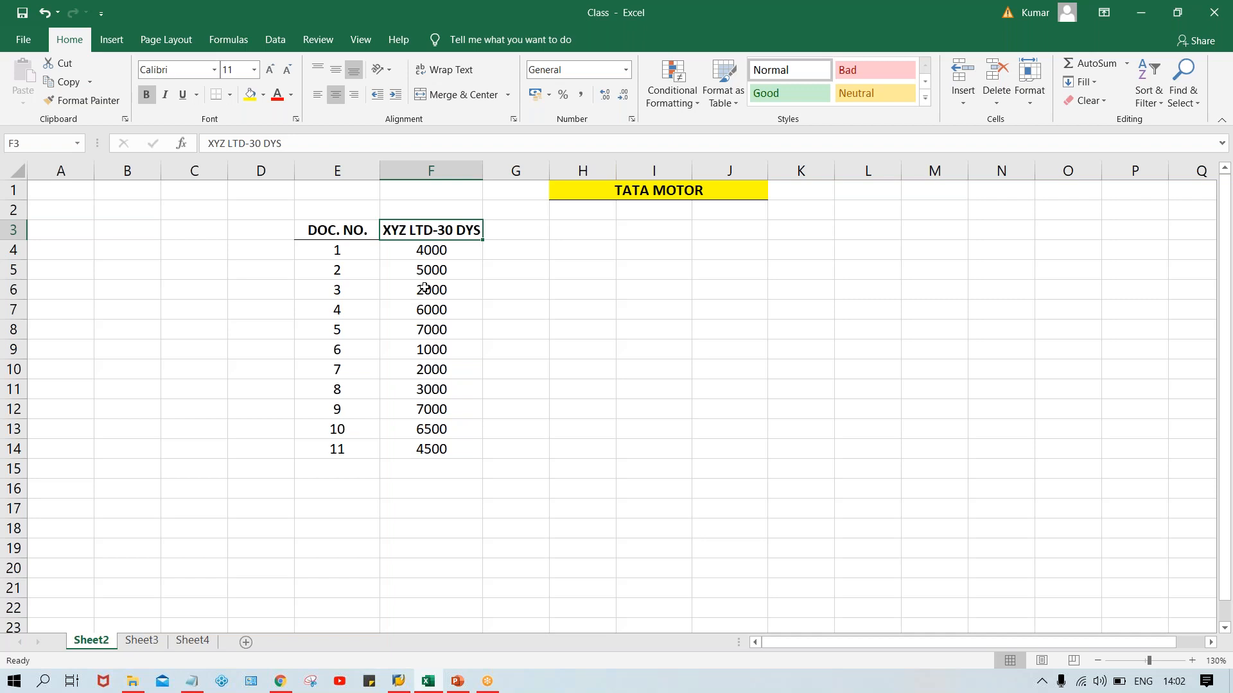
Add the heading "POST. DT." in G3 beside the XYZ LTD heading and make it bold
left_click(524, 232)
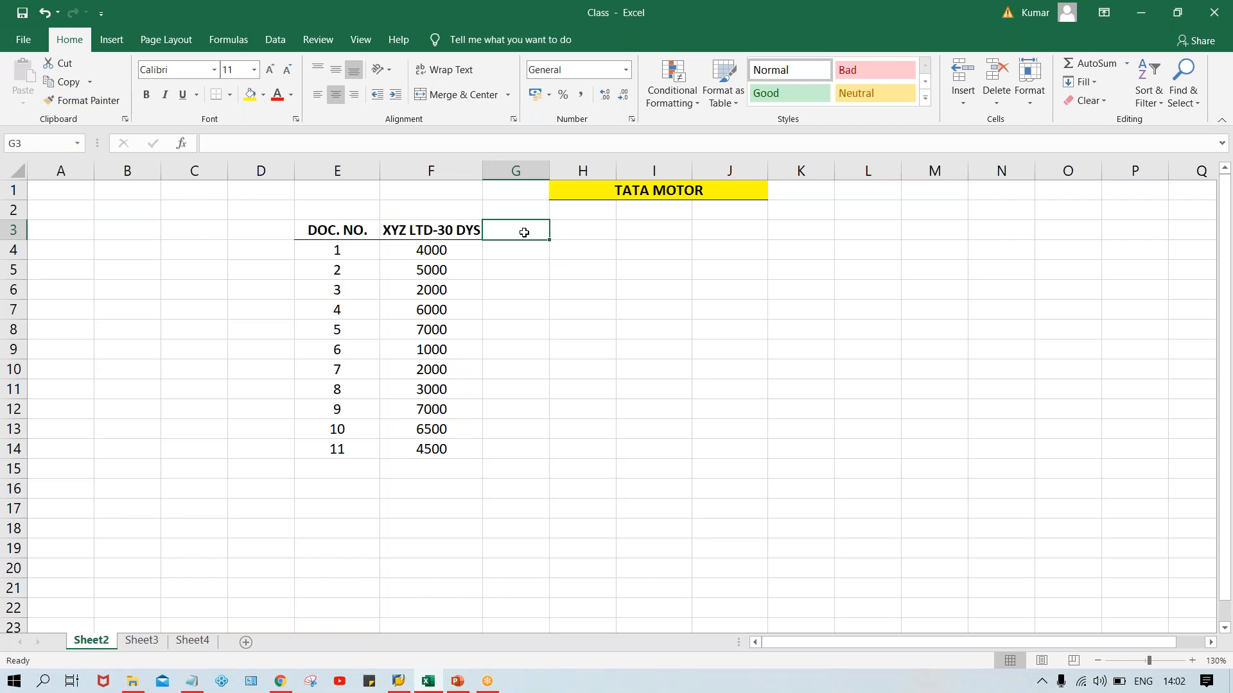
type("PO")
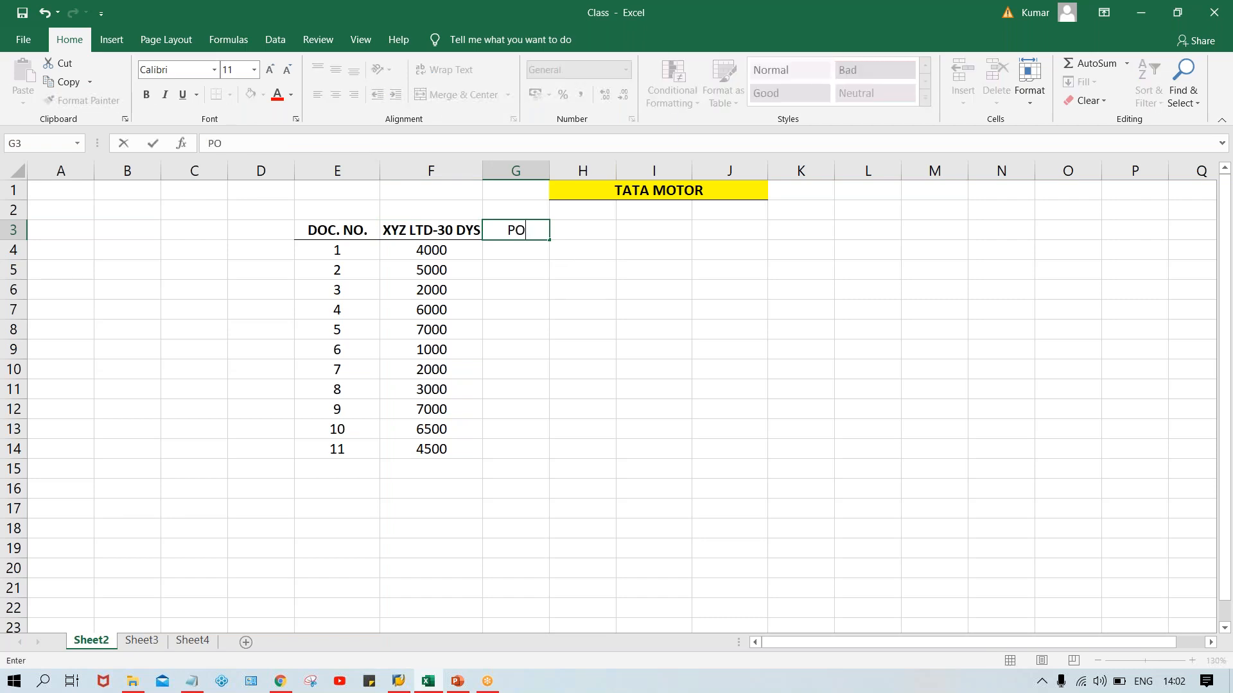
type("ST. DT.")
key("Return")
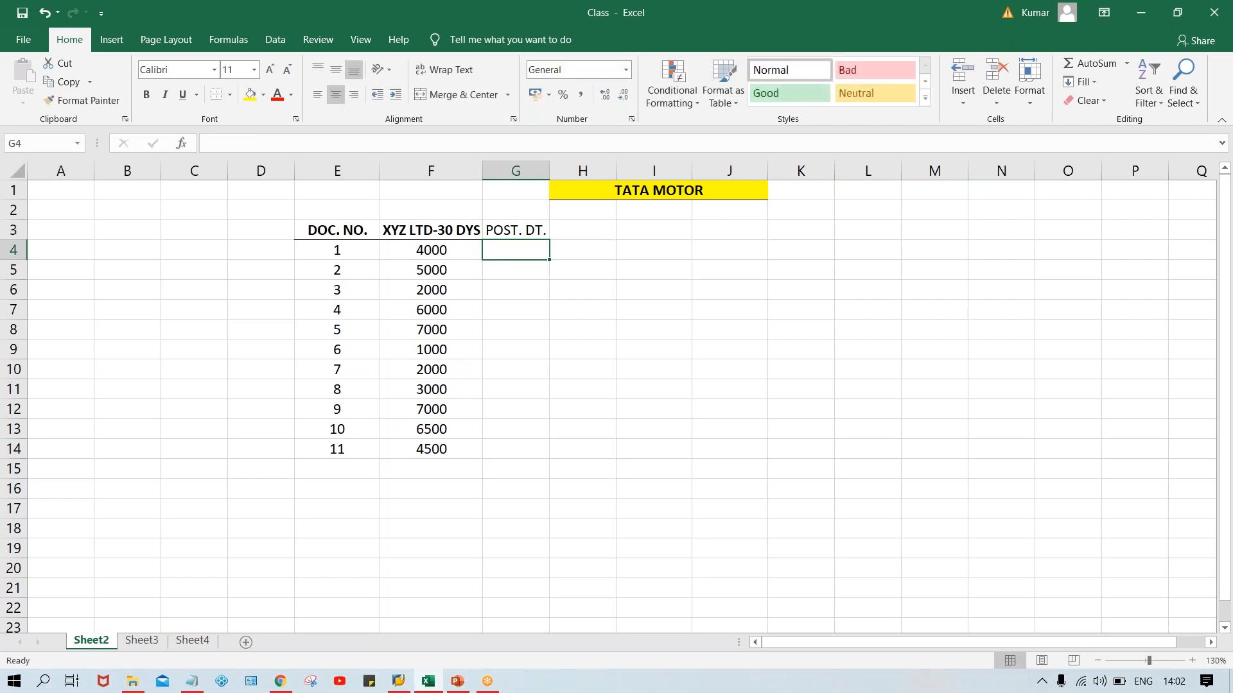
key("Up")
left_click(146, 95)
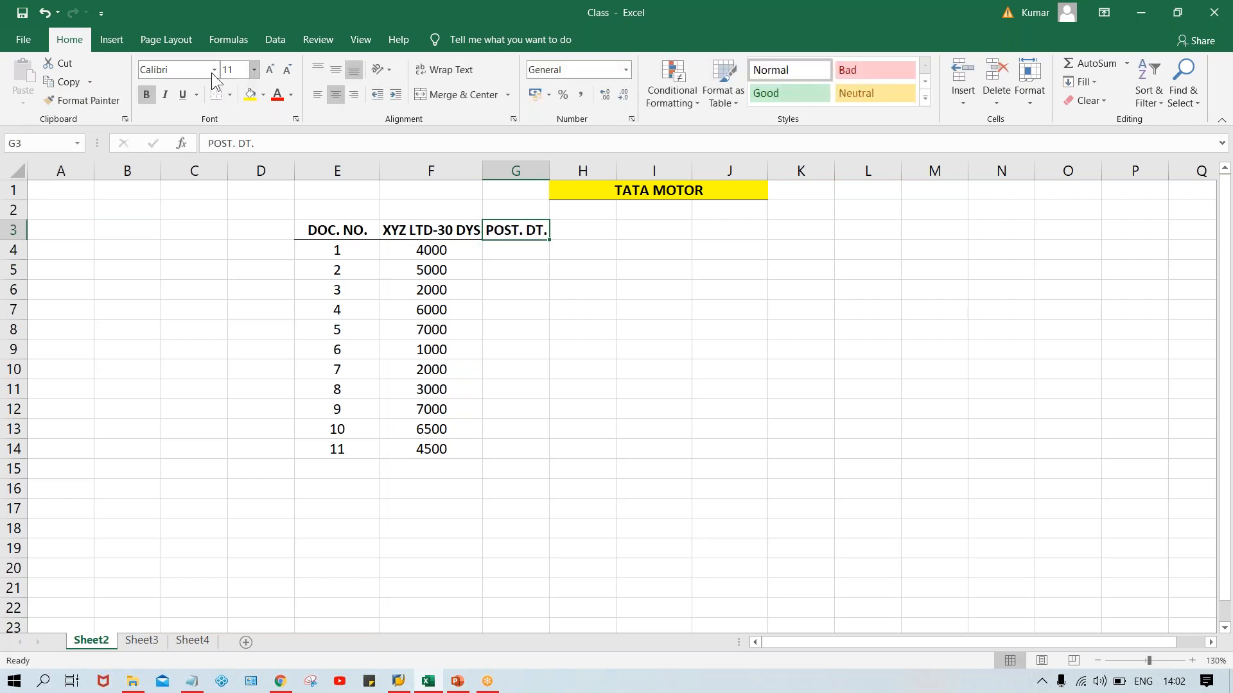
Enter the posting dates 15.07.2020 in G4 and 17.07.2020 in G5, and fit column G's width to them
left_click(567, 351)
left_click(491, 254)
type("15.07.2020")
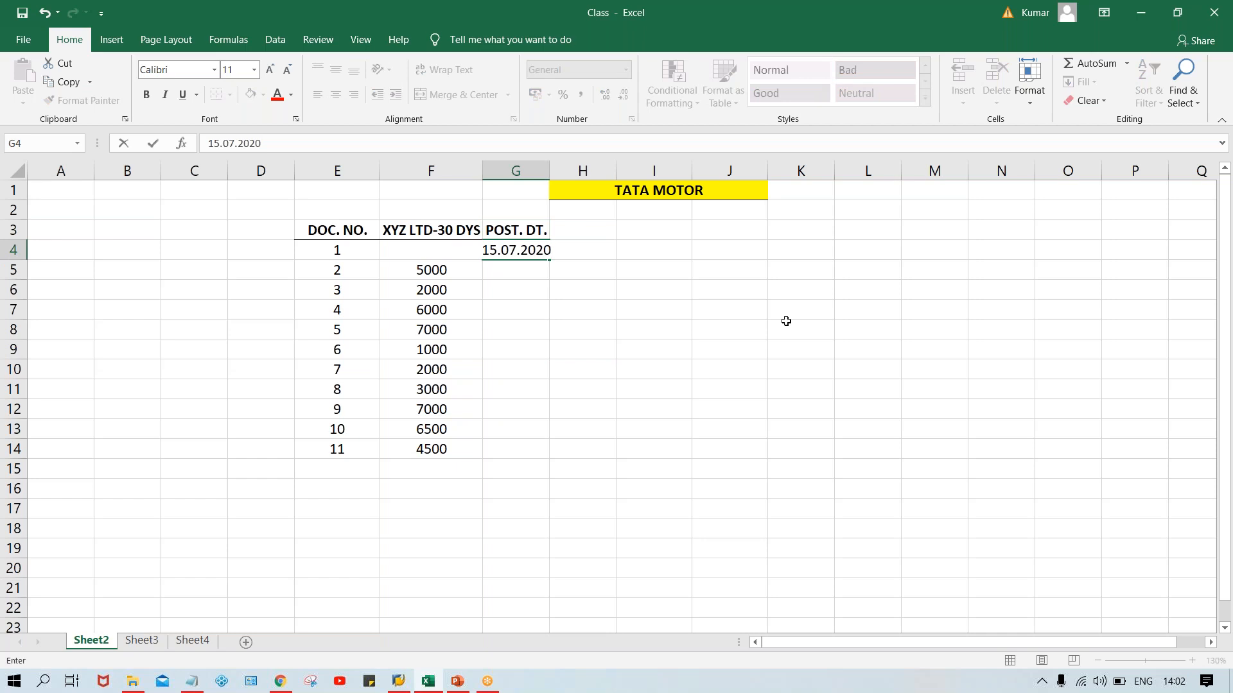
key("Return")
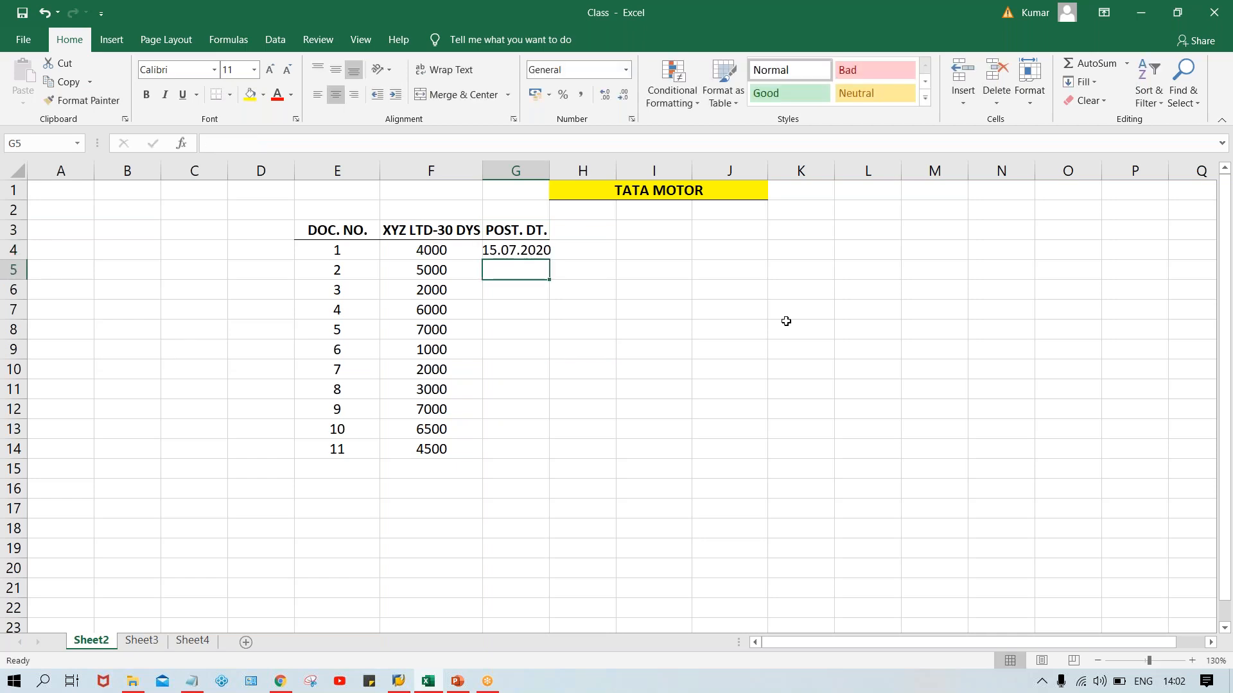
double_click(554, 168)
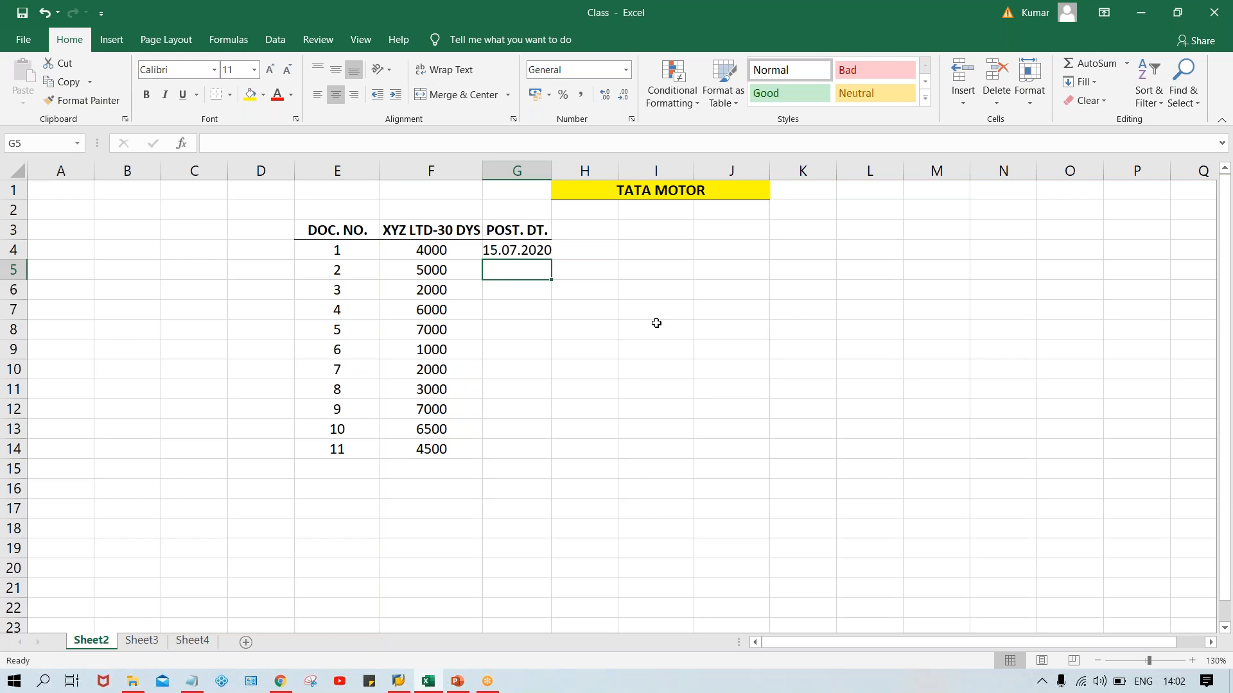
type("17")
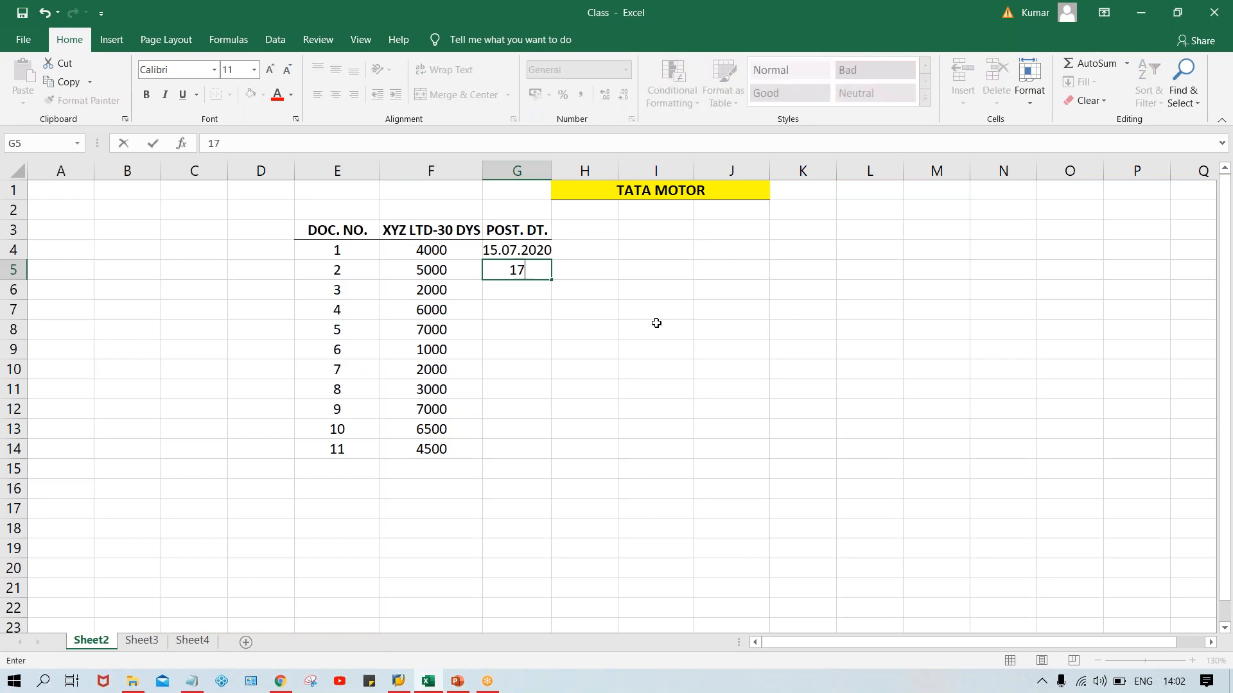
type(".07.2020")
key("Return")
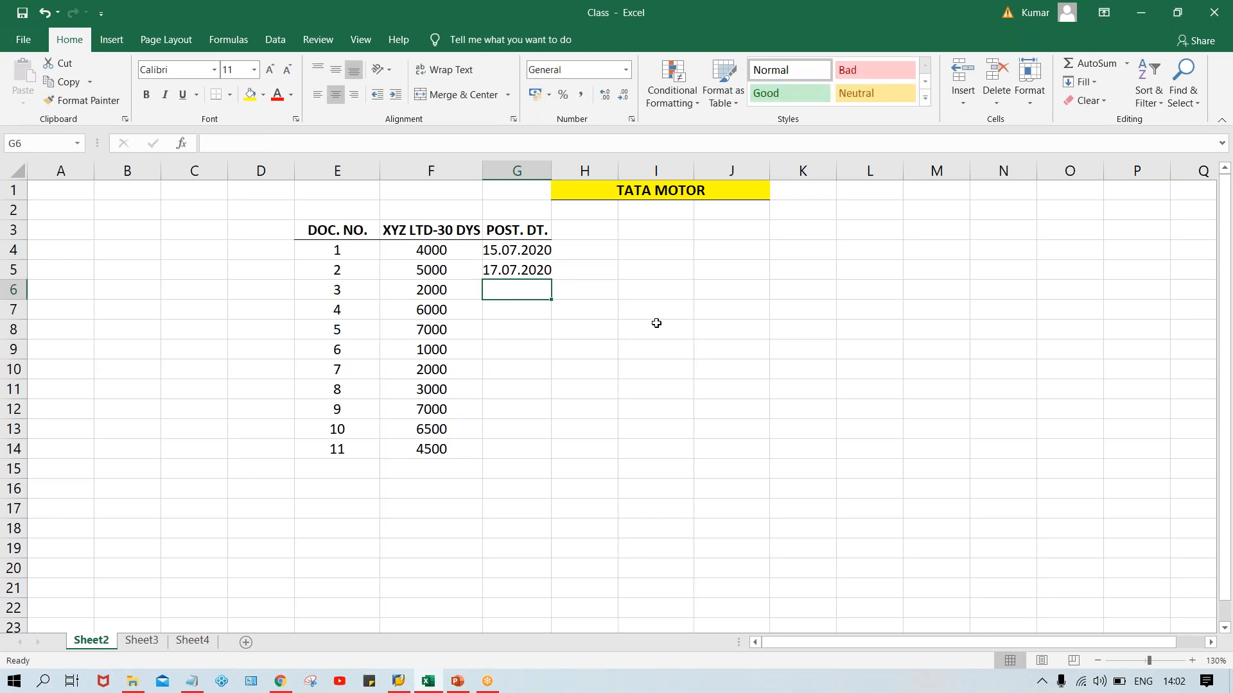
Enter the posting dates 10.07.2020, 25.07.2020 and 01.08.2020 in cells G6 to G8, and widen column G slightly
type("10.07.")
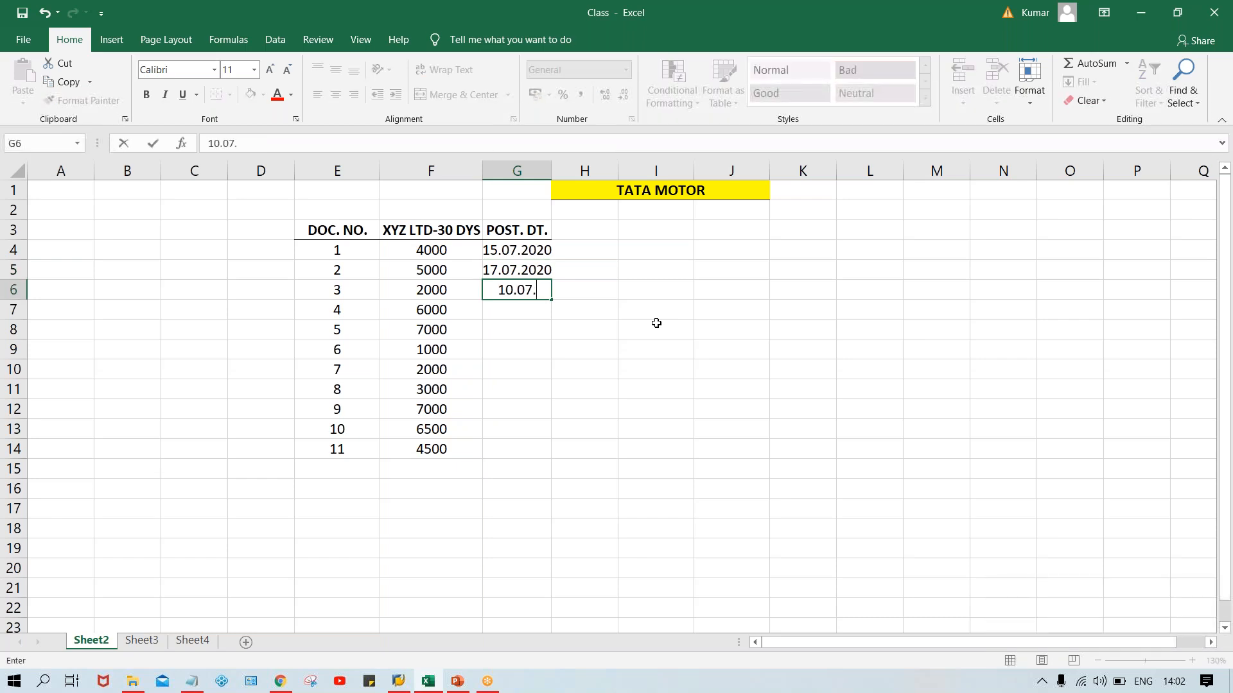
type("2020")
key("Return")
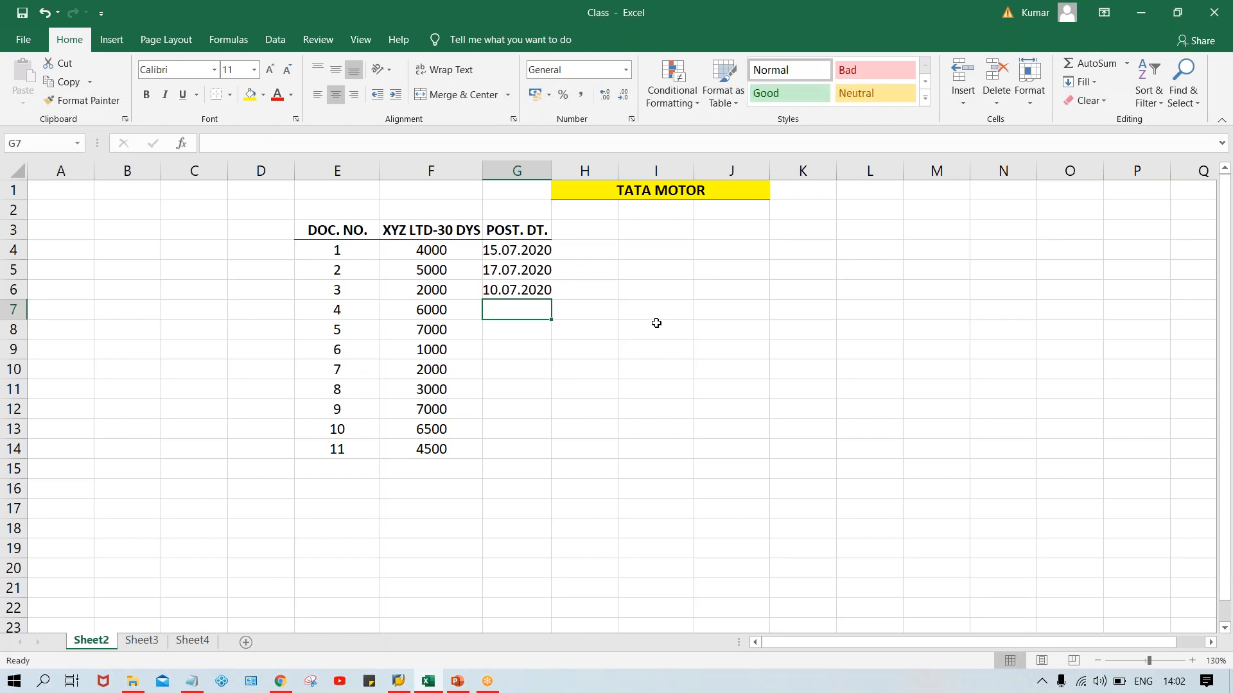
type("25.0")
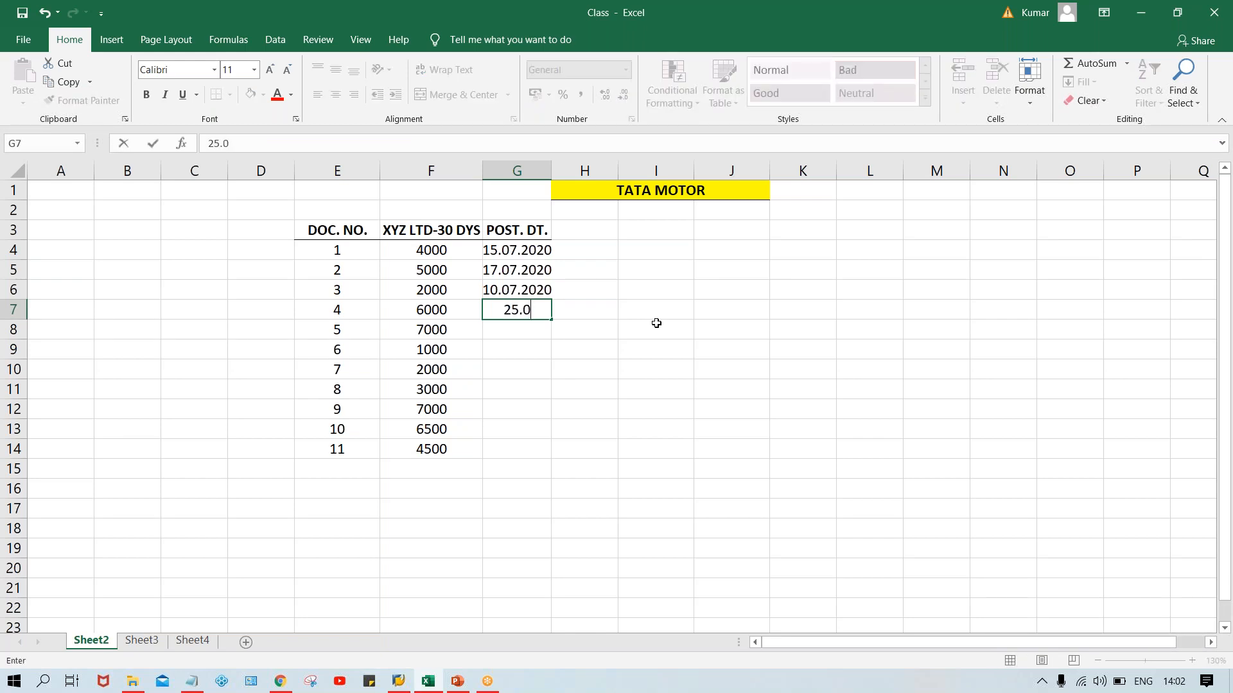
type("7.2020")
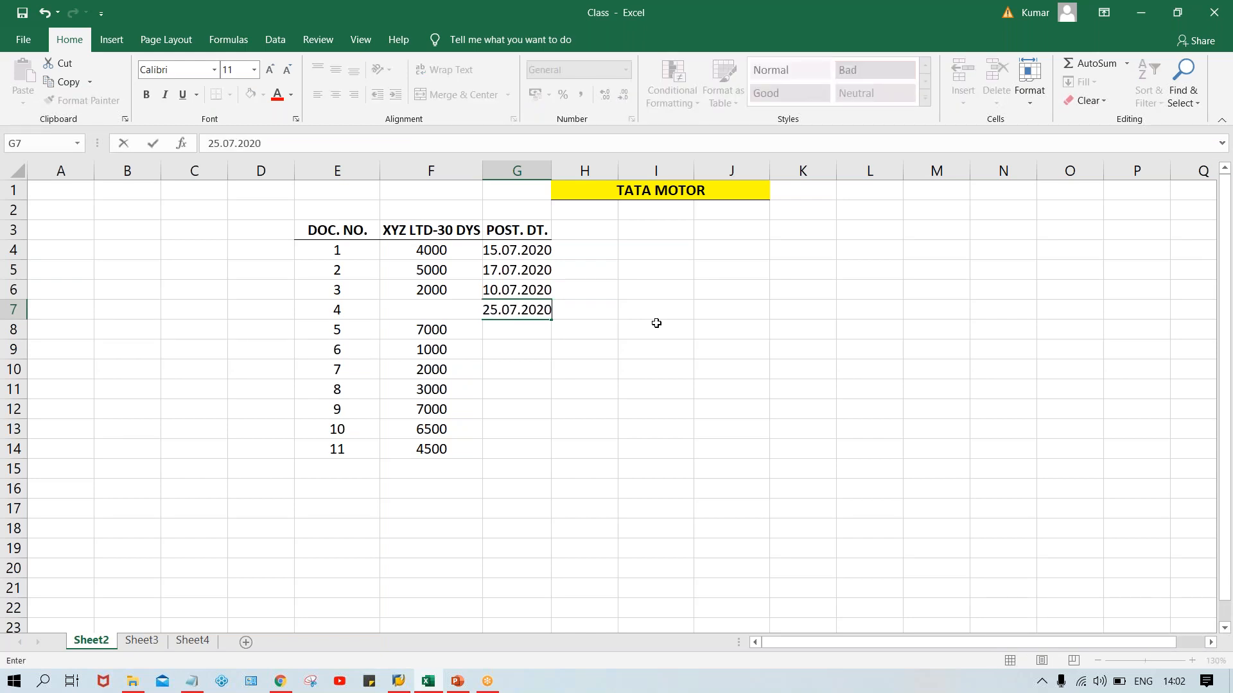
key("Return")
type("01.")
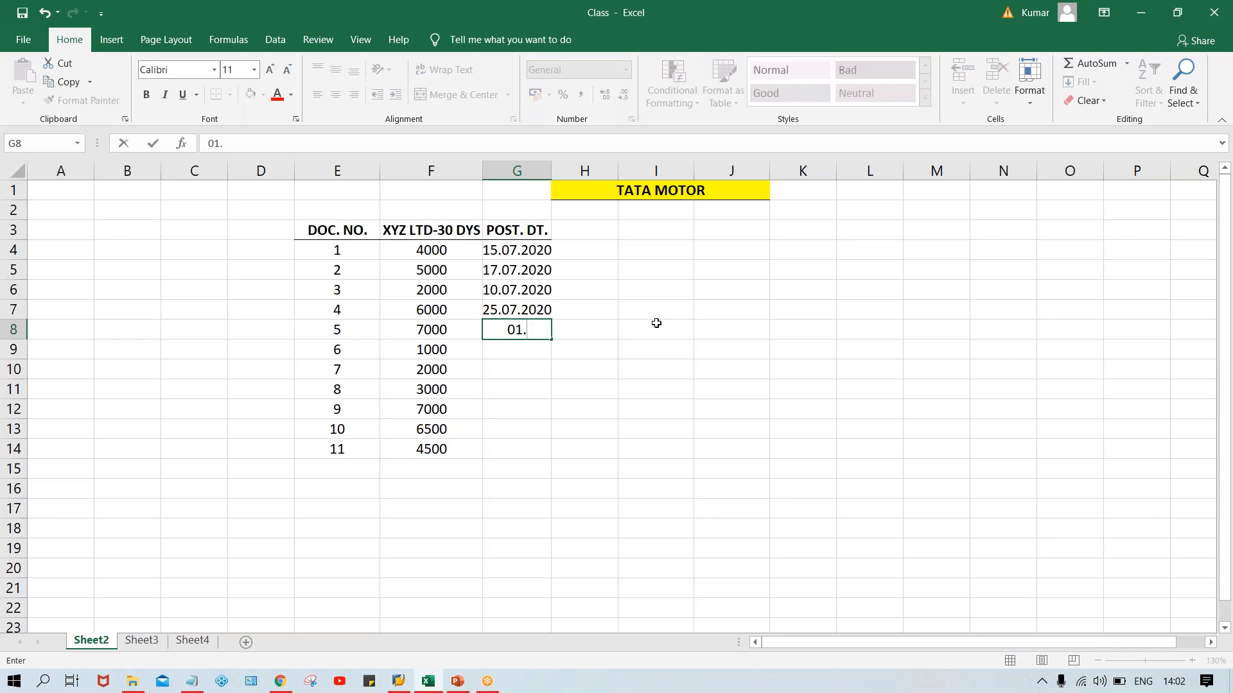
type("08.2020")
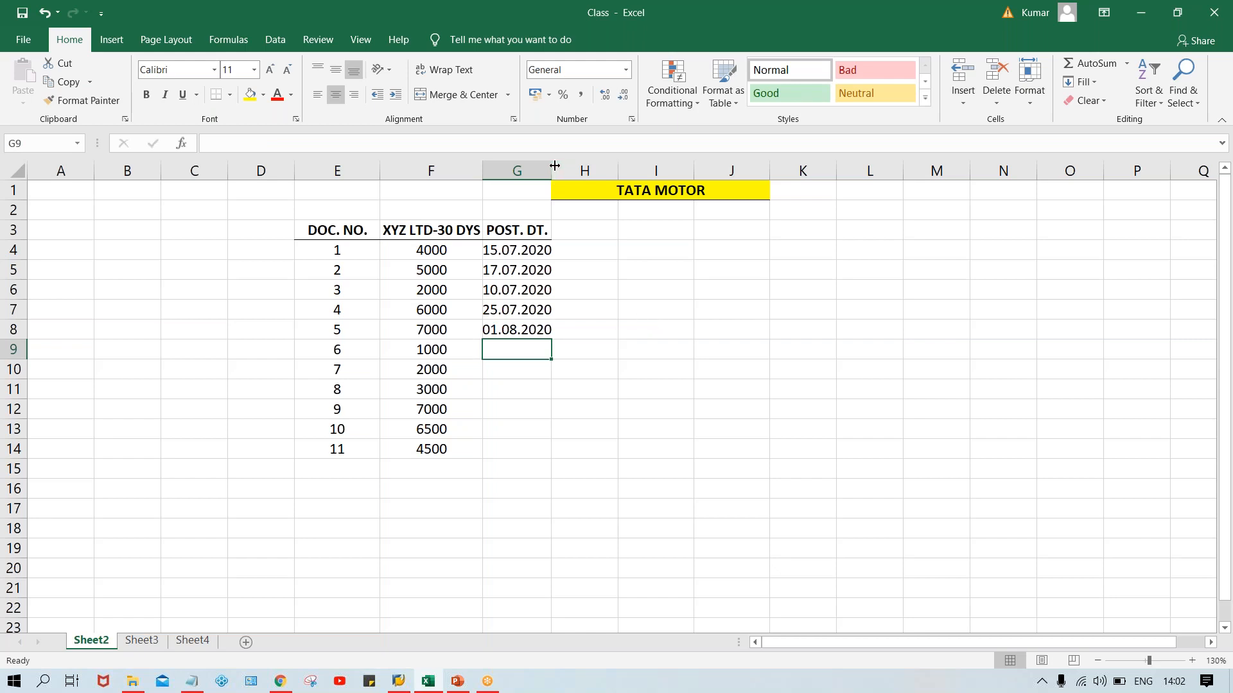
left_click_drag(555, 166, 558, 166)
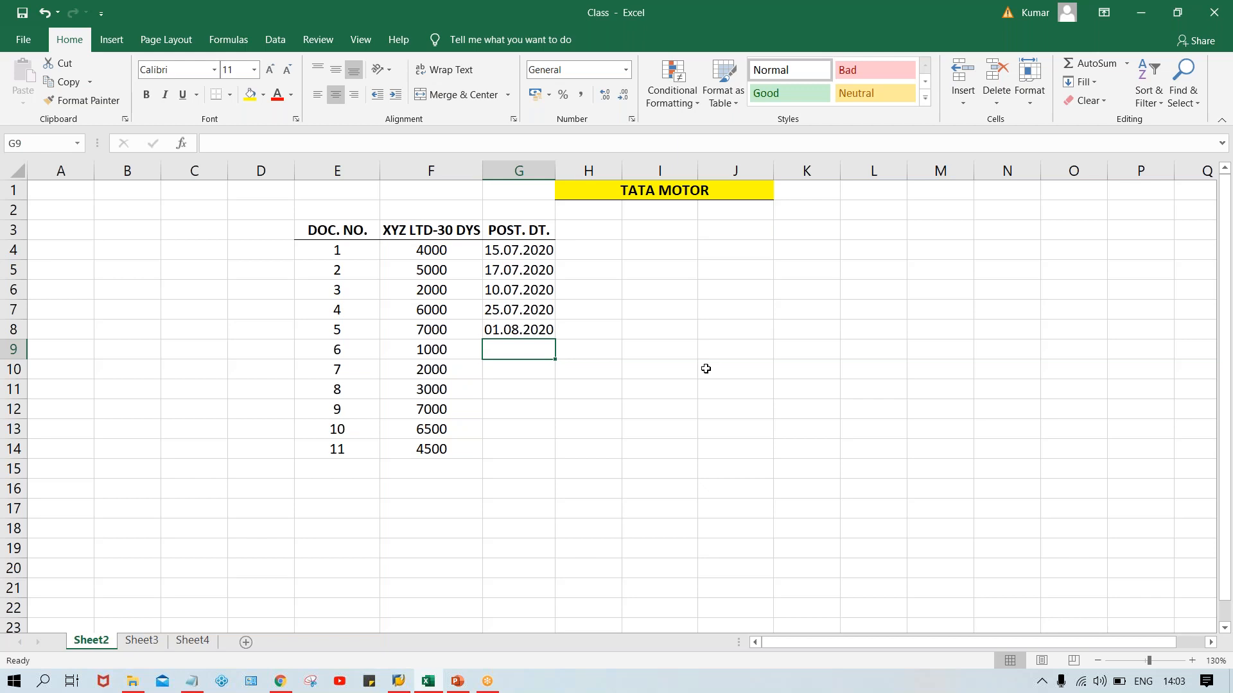
Enter the posting dates 21.07.2020, 26.07.2020 and 05.08.2020 in cells G9 to G11
mouse_move(1168, 679)
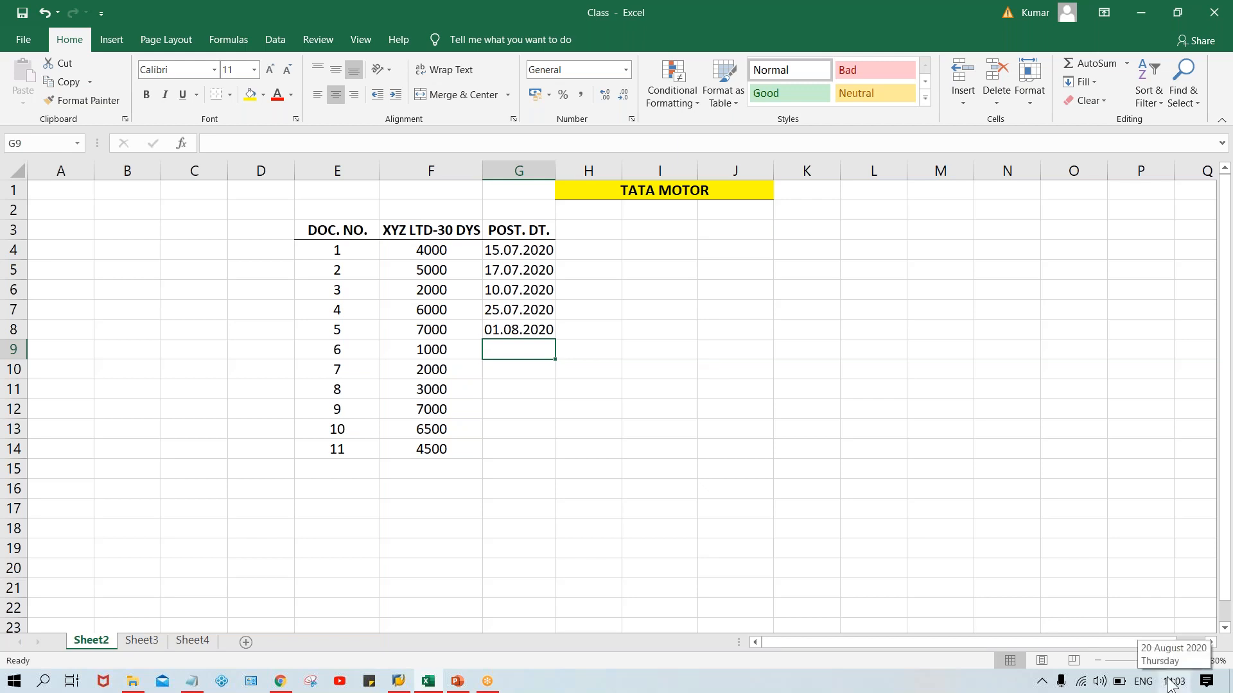
key("F2")
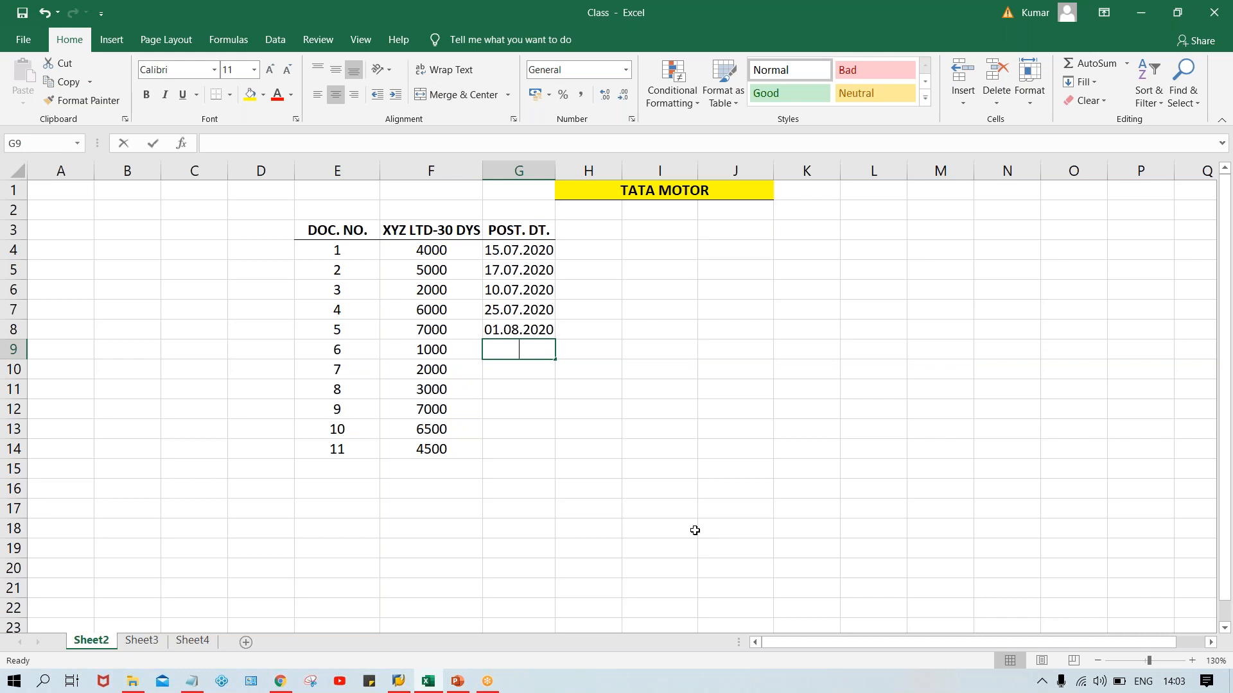
type("21.0")
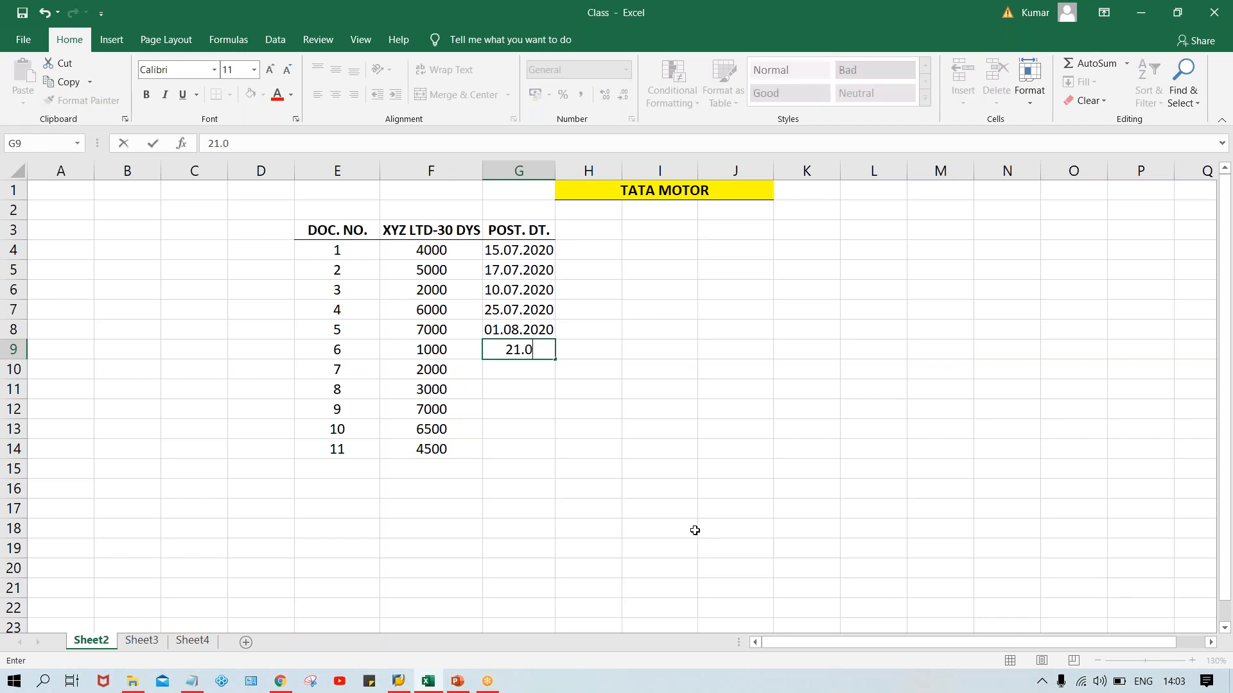
type("7.2020")
key("Return")
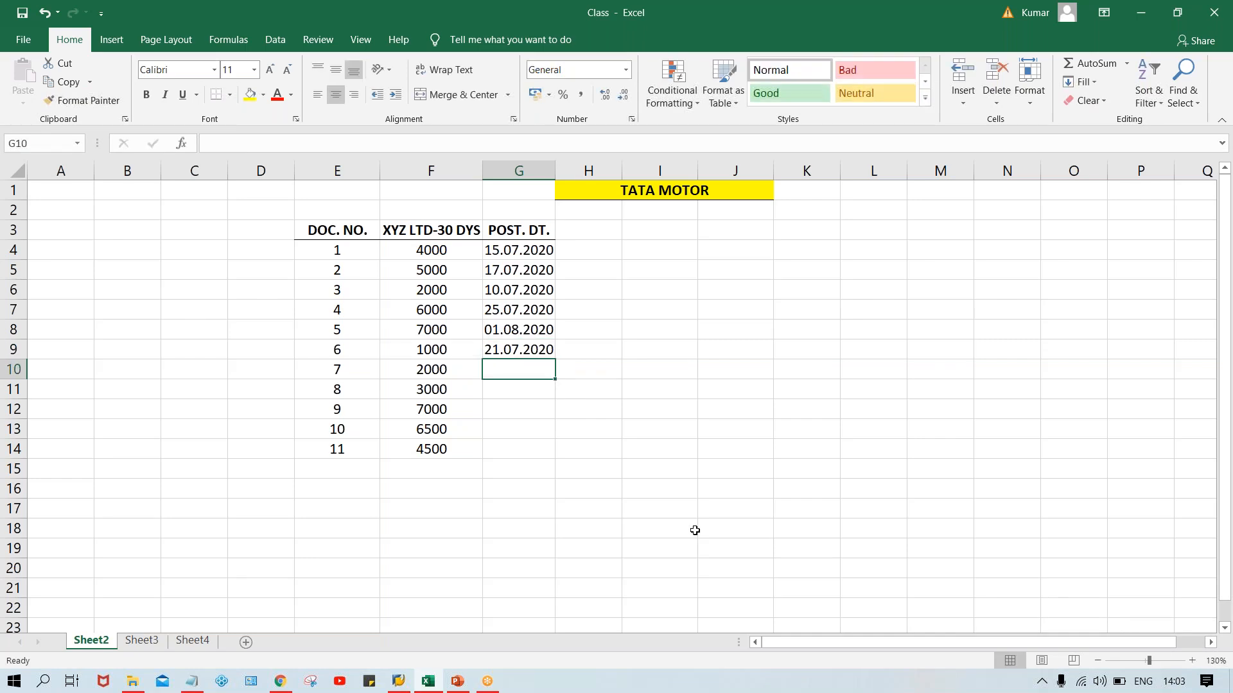
type("26.07.2020")
key("Return")
type("0")
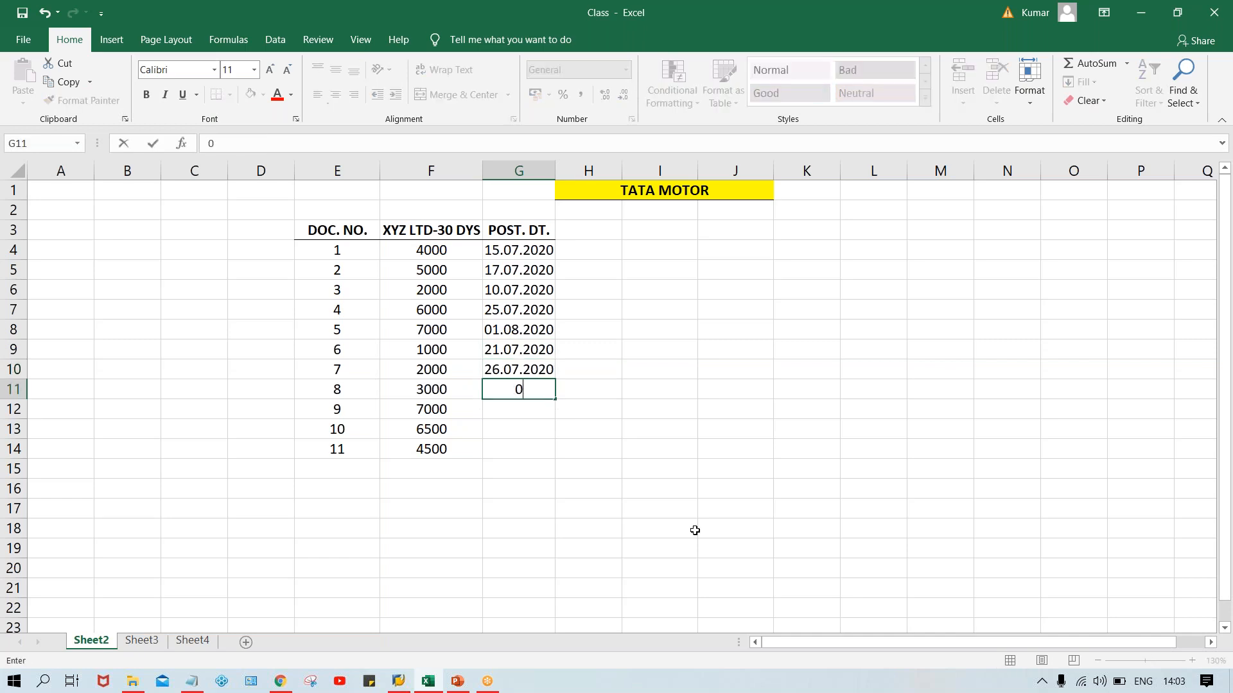
type("5.08.2020")
key("Return")
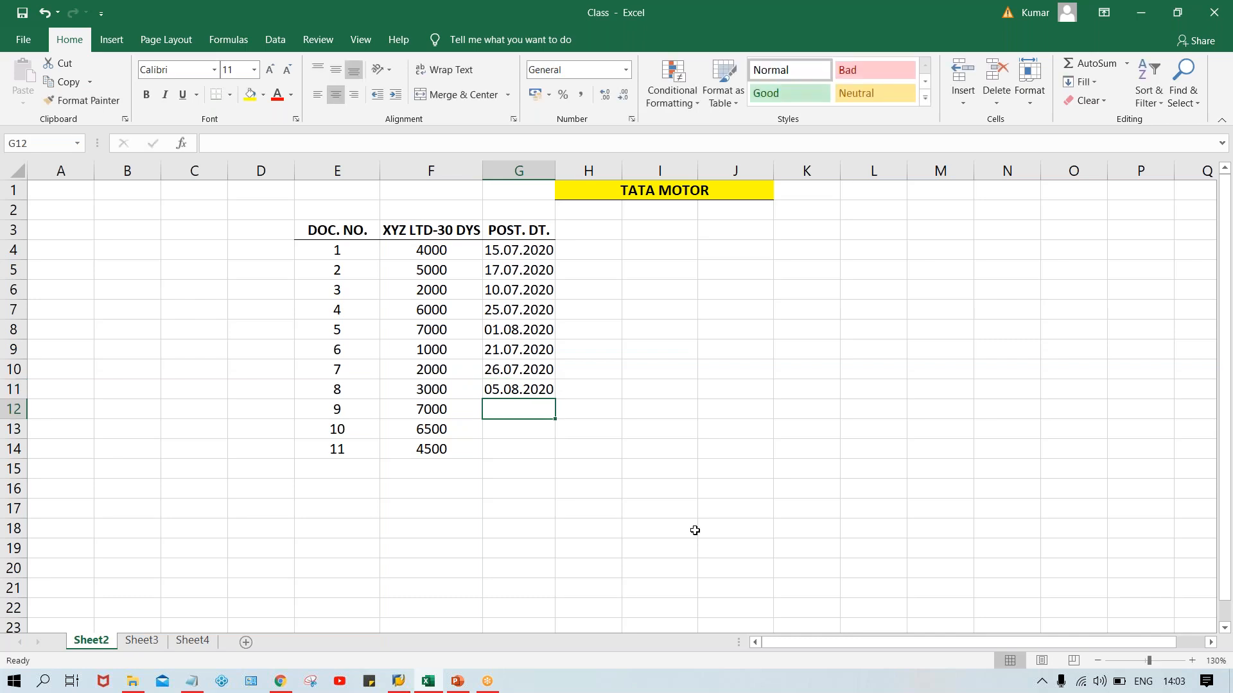
Enter the posting dates 08.08.2020, 15.08.2020 and 18.08.2020 in cells G12 to G14
type("0808.")
key("BackSpace")
key("BackSpace")
key("BackSpace")
type(".08.2020")
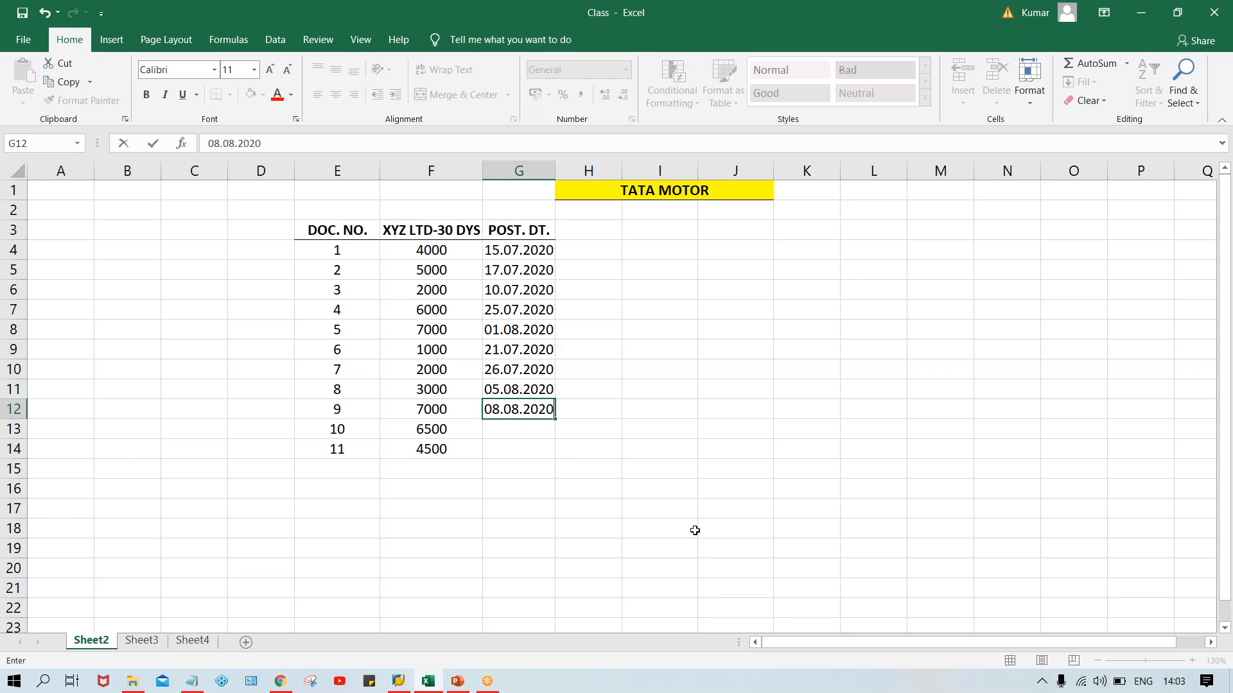
key("Return")
type("15.0")
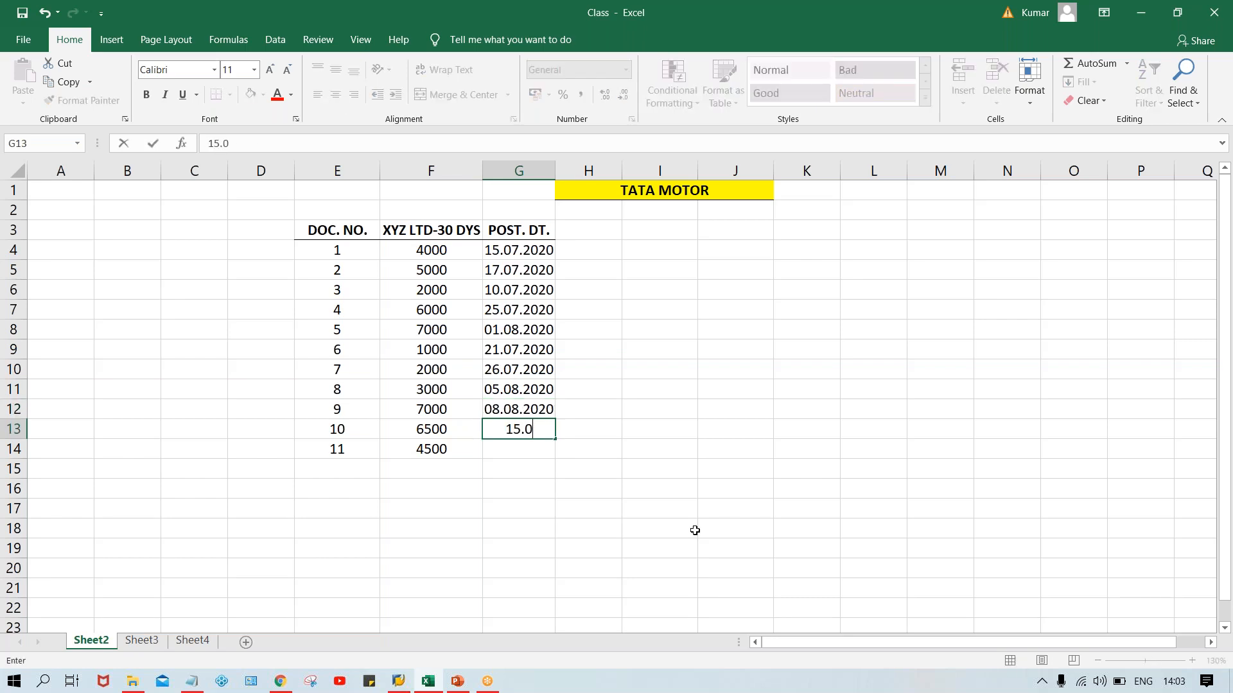
type("8.2020")
key("Return")
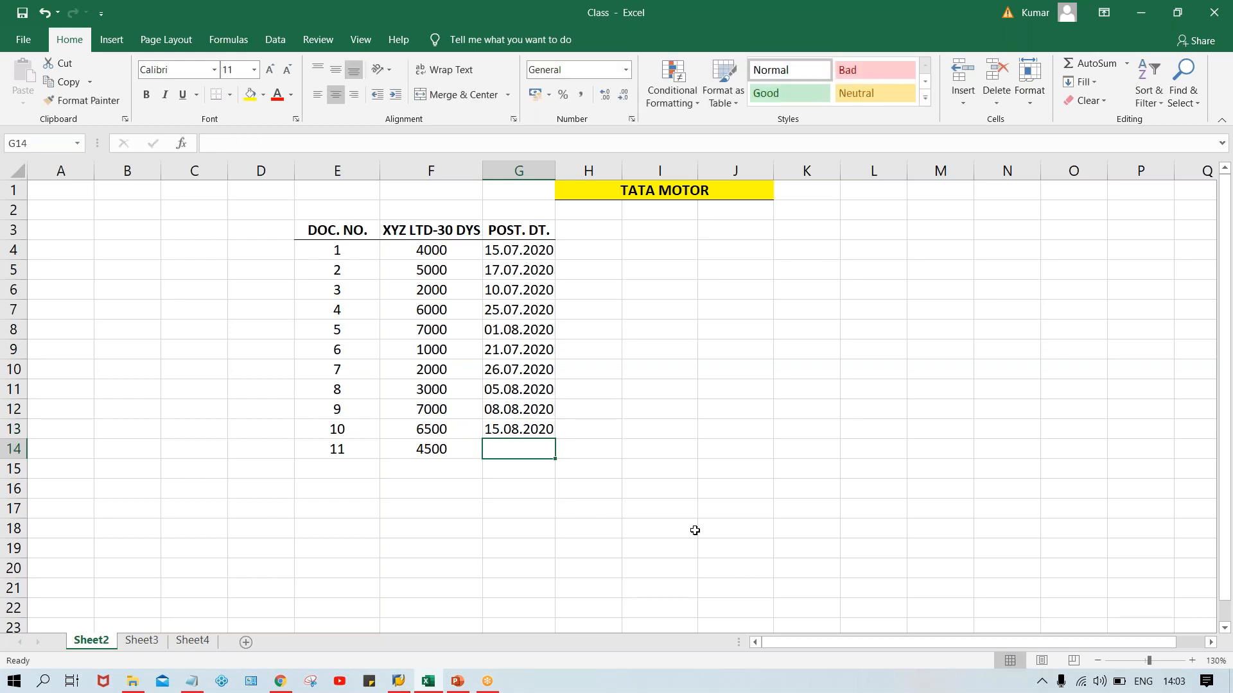
type("18")
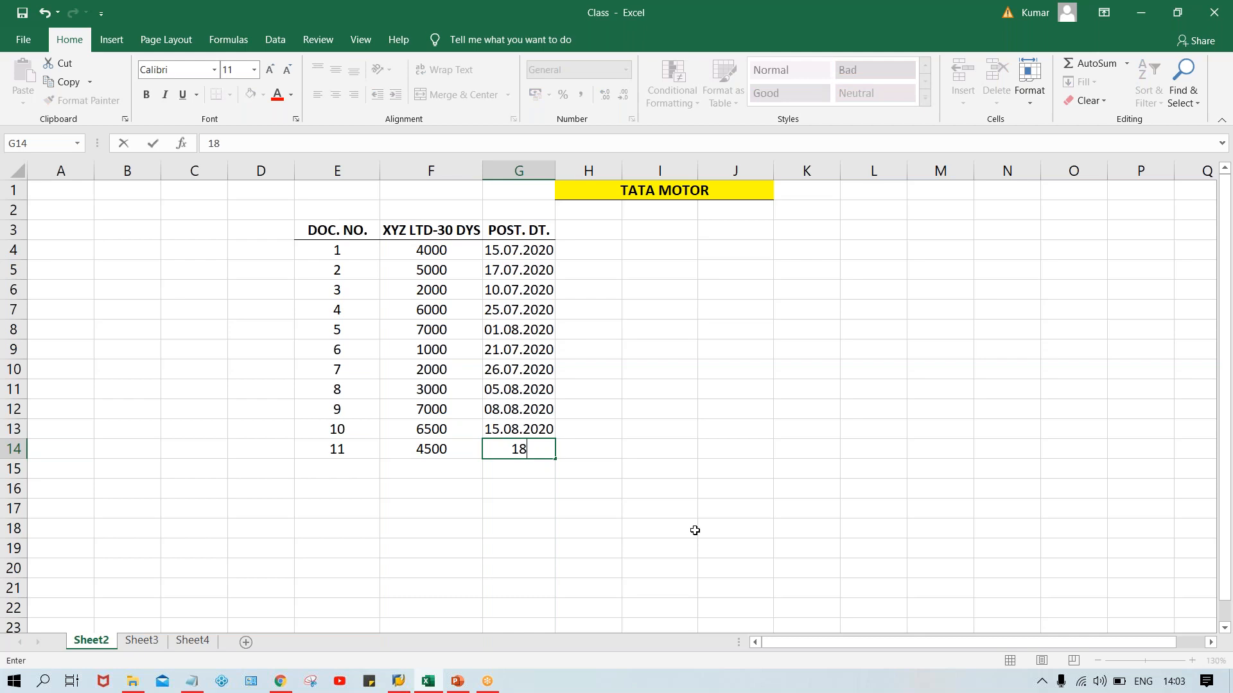
type(".08.2020")
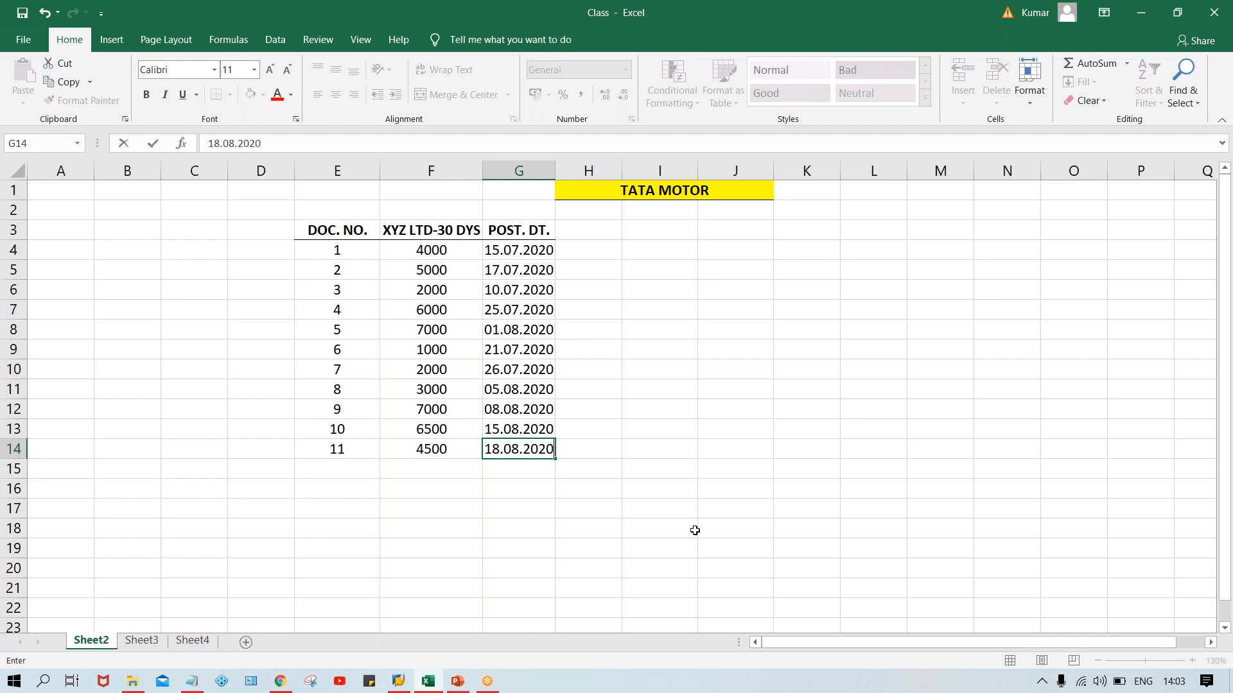
key("Return")
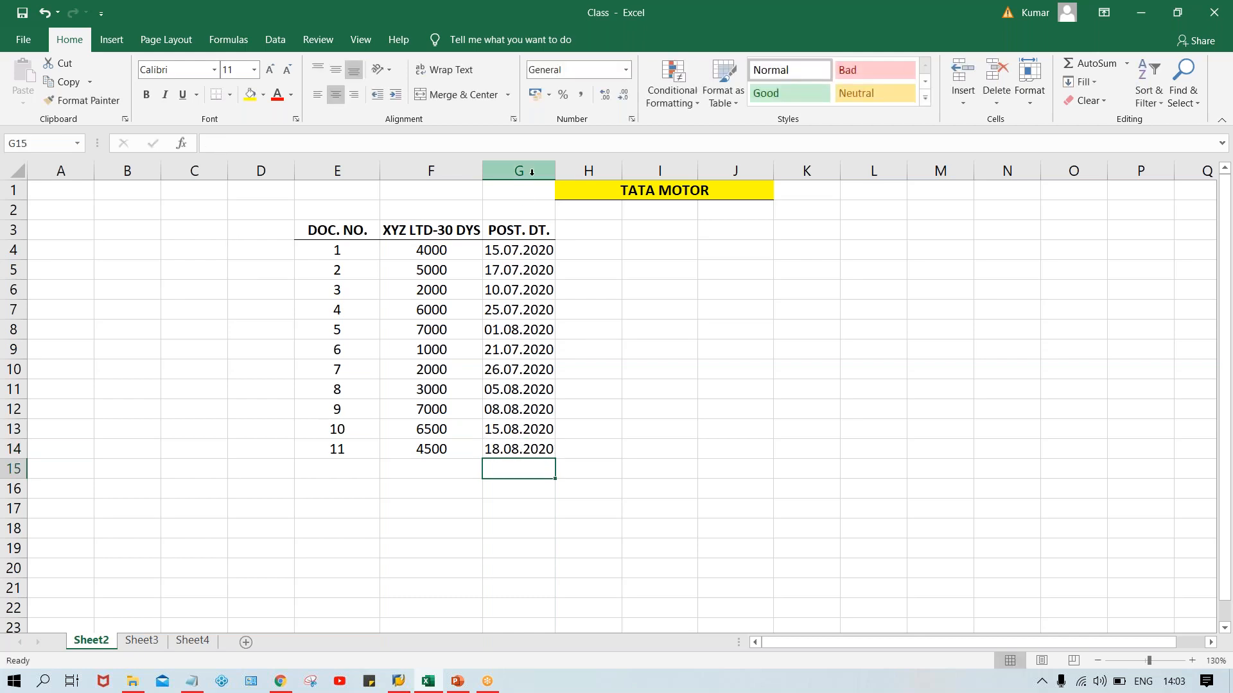
Enter the date 20.08.2020 in bold in G2 above the posting date heading, and widen column G
left_click(509, 211)
type("20.08.2020")
key("Return")
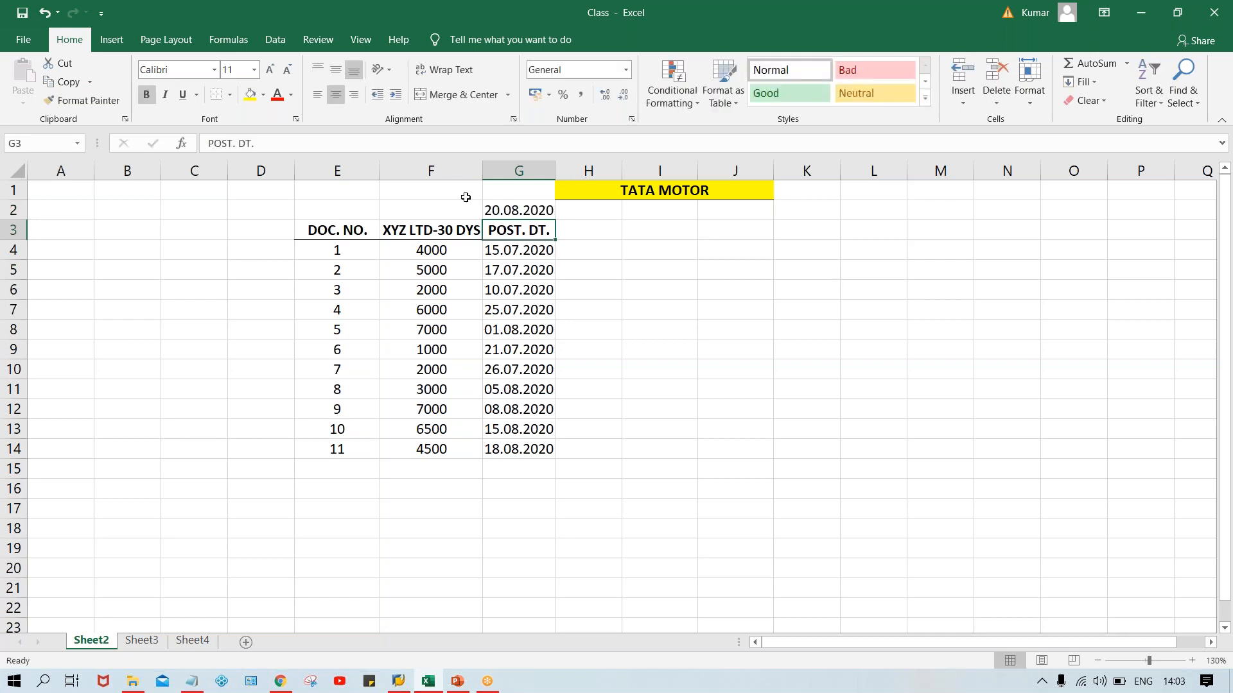
left_click(505, 207)
key("ctrl+b")
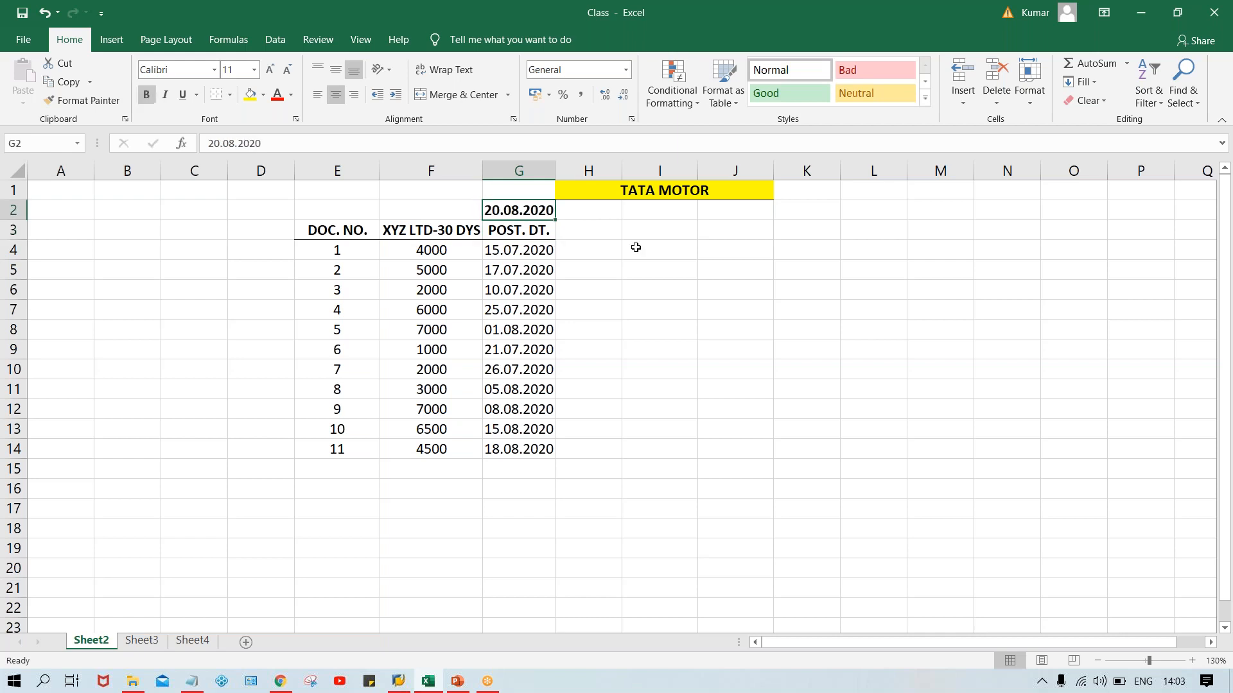
left_click_drag(555, 169, 570, 167)
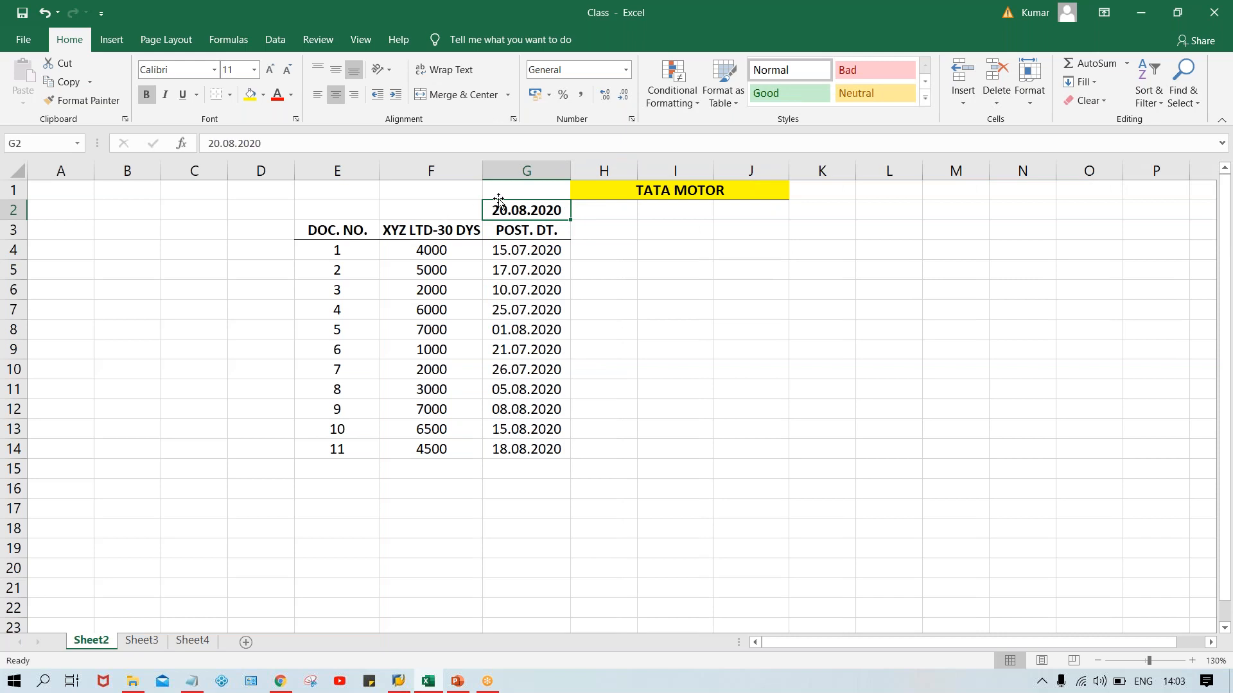
Label the date in G2 by entering "TODAY" in F2
left_click(407, 214)
type("TODAY")
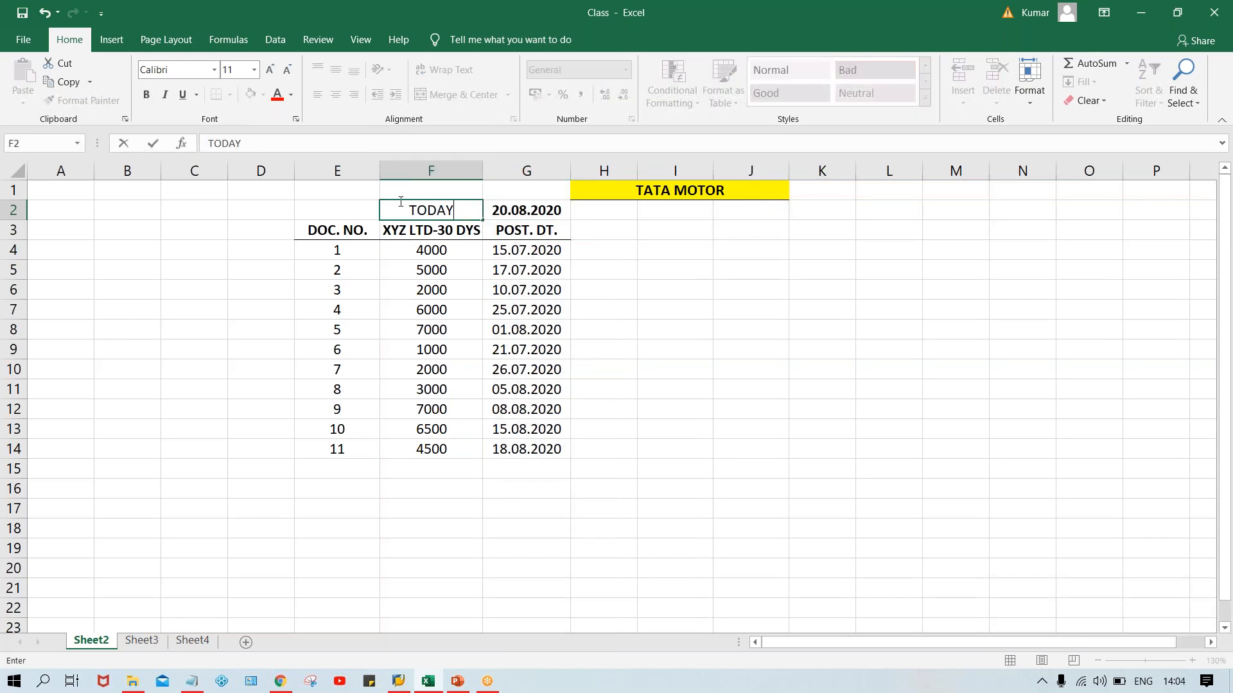
key("Return")
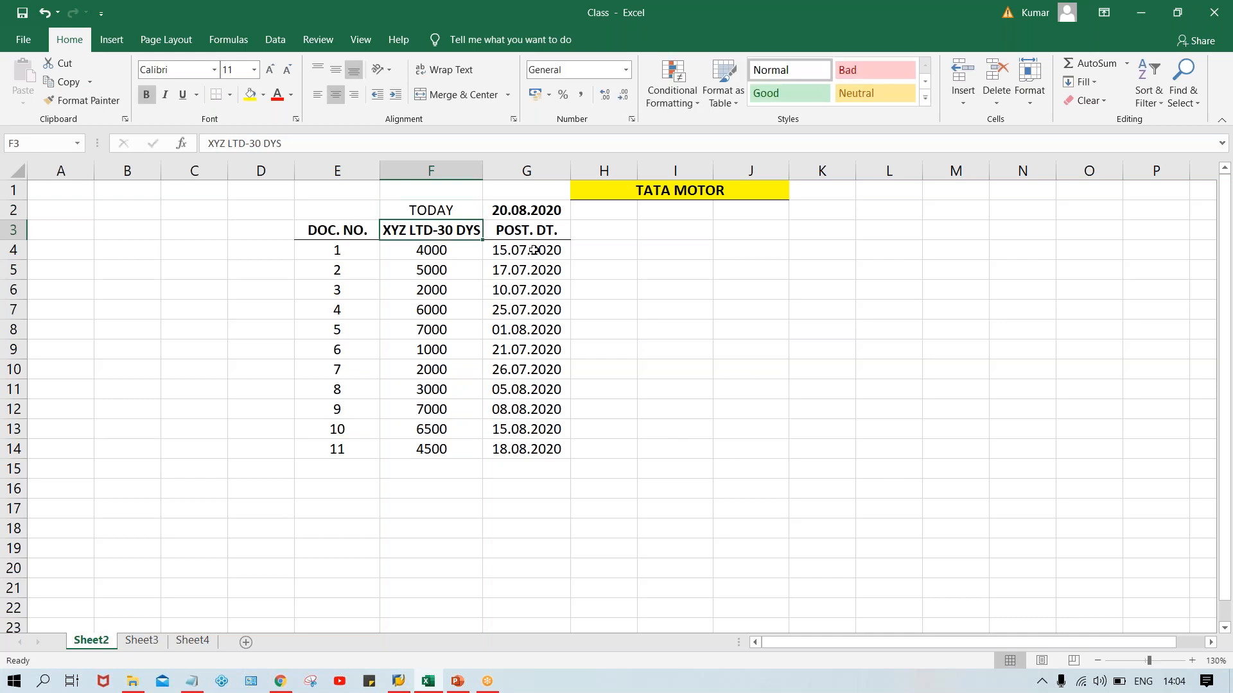
left_click(471, 207)
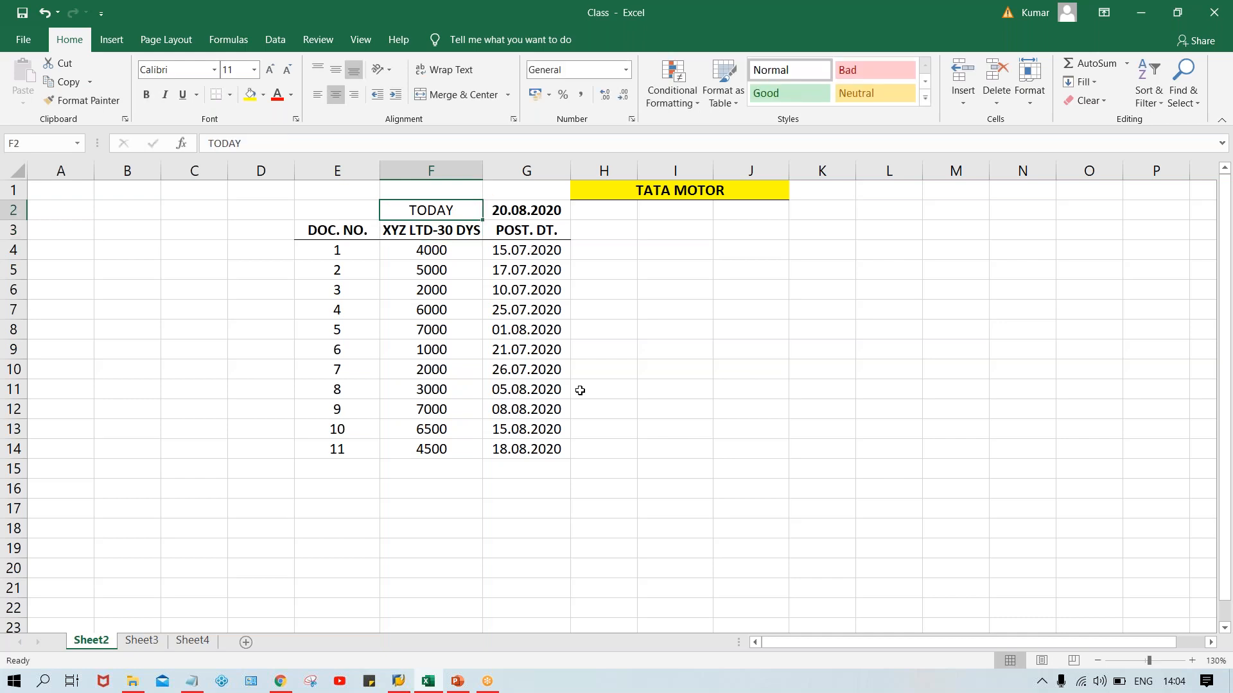
Add the heading "DUE DT." in I3 and make it bold
left_click_drag(517, 257, 527, 449)
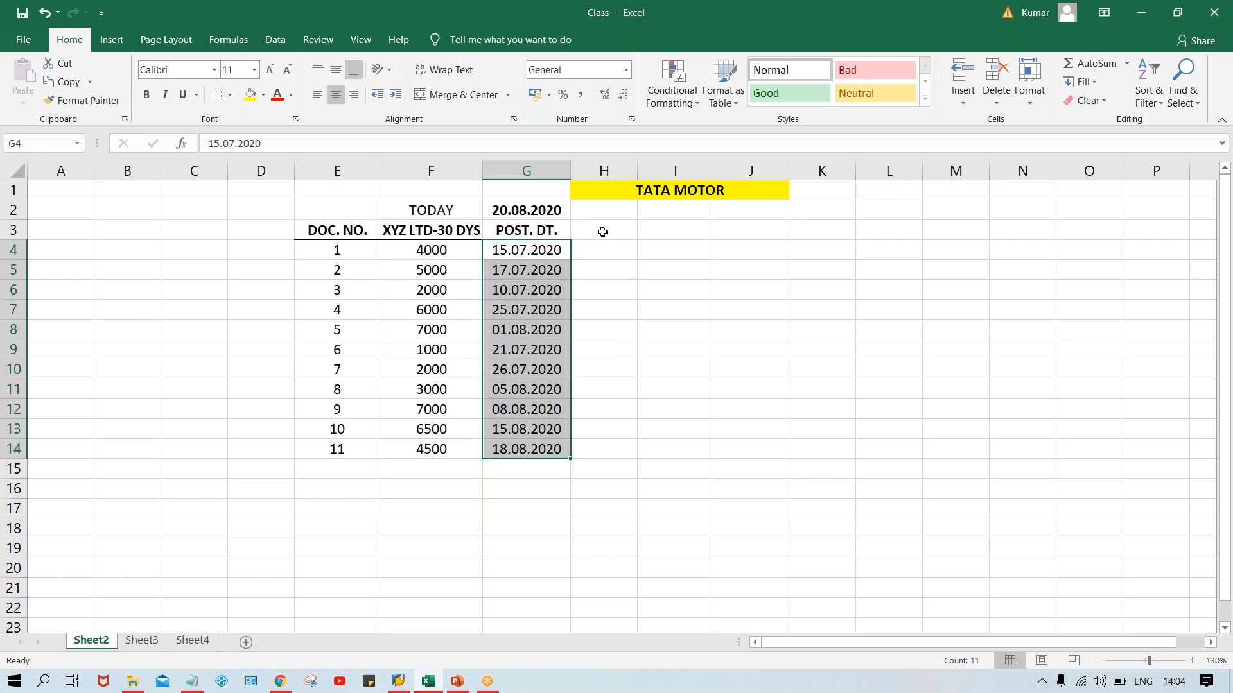
left_click(664, 230)
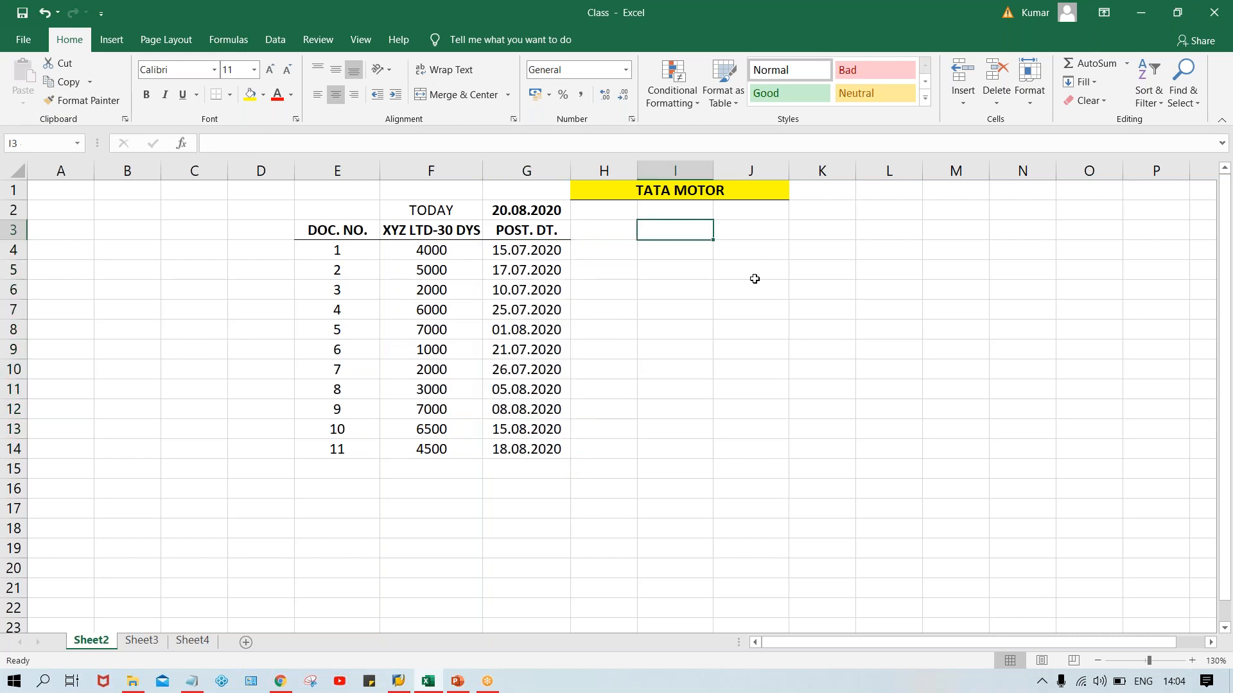
type("DUE DT.")
key("Return")
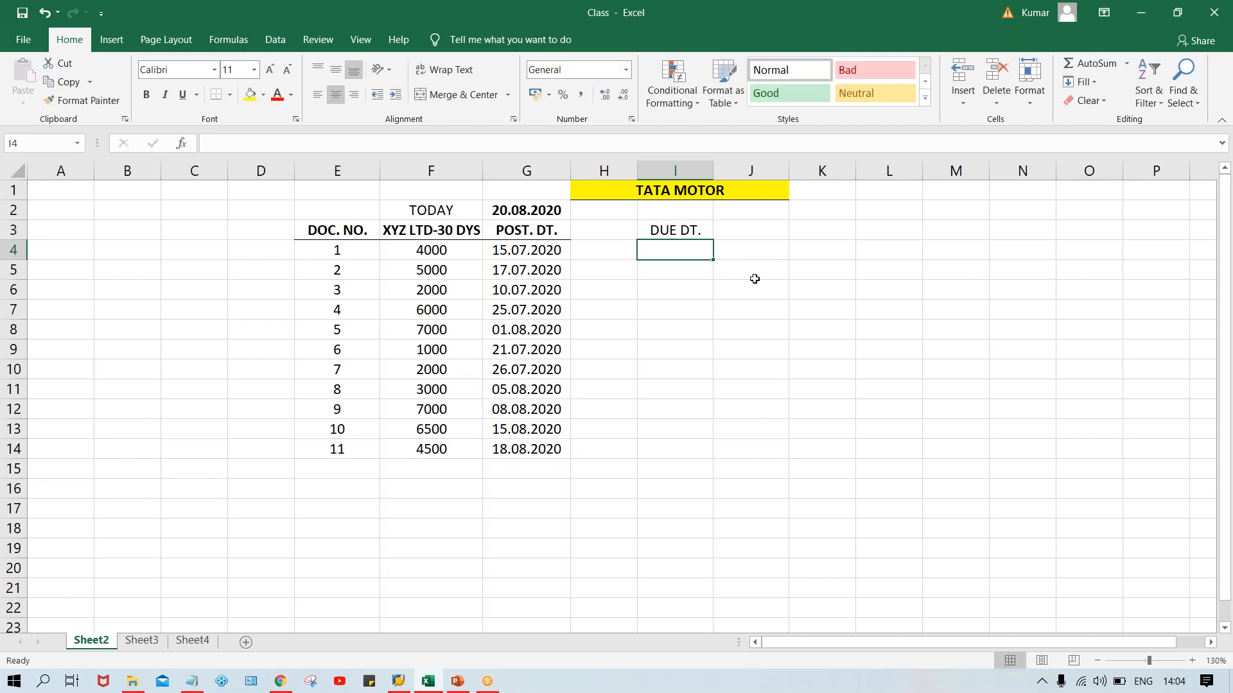
left_click(674, 232)
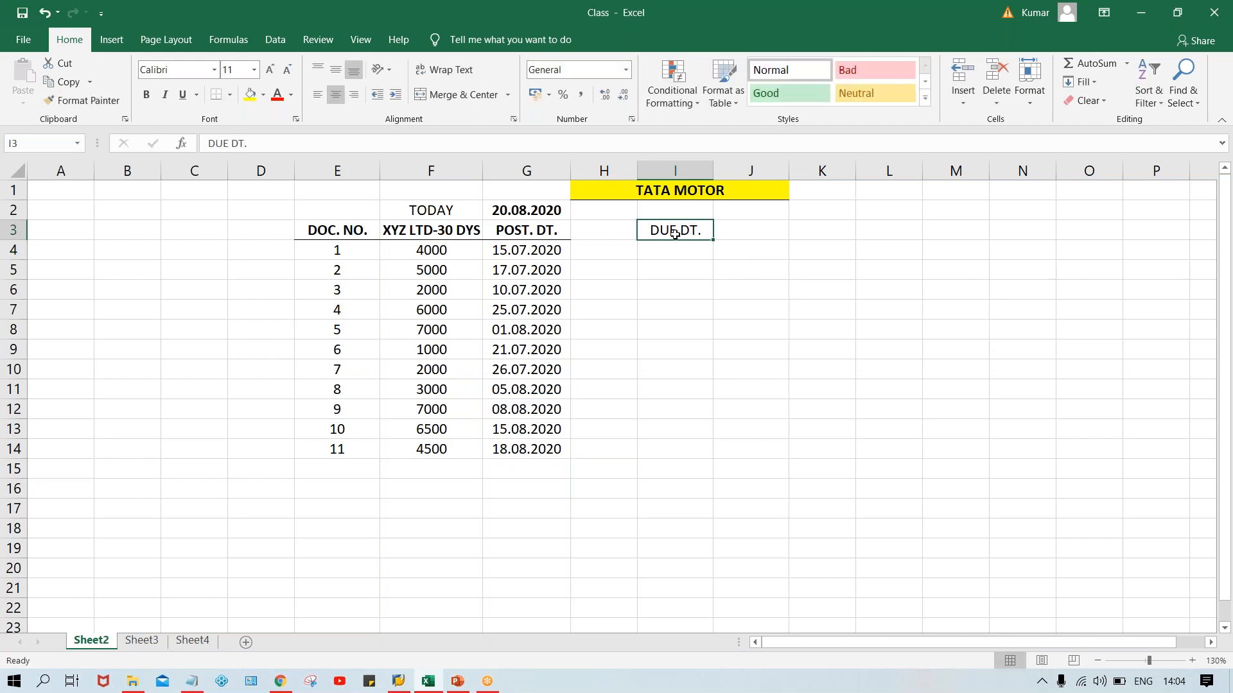
key("ctrl+b")
left_click(600, 244)
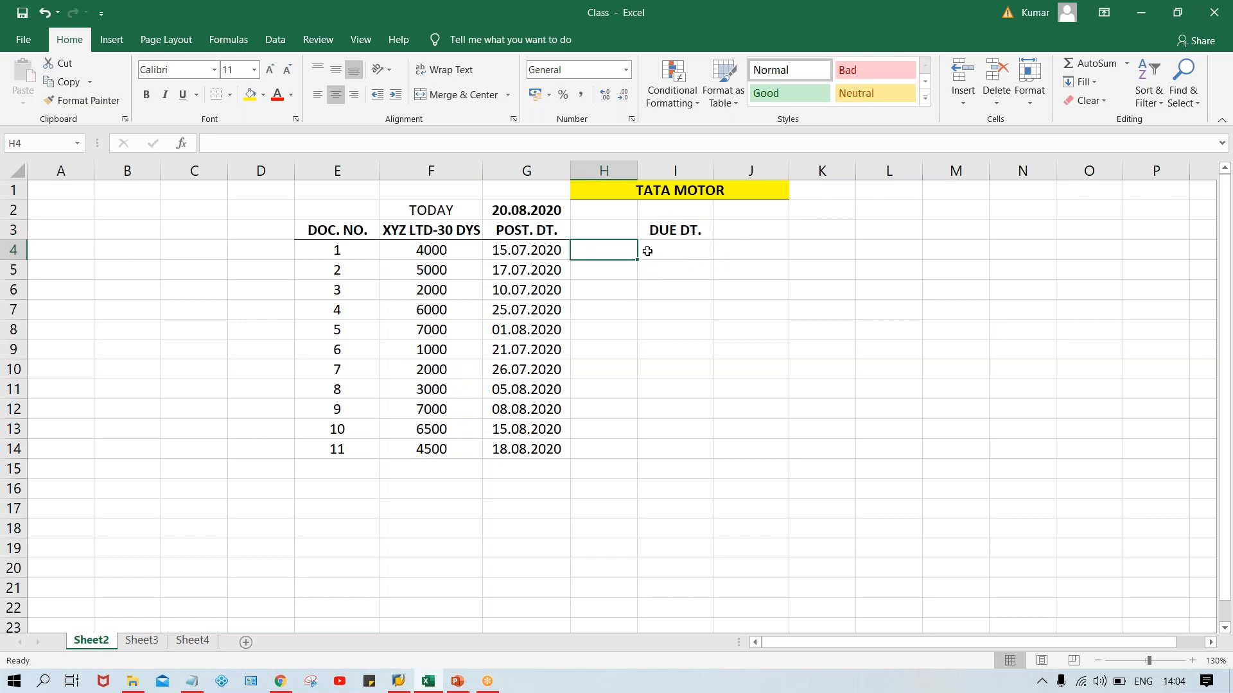
Add the heading "TOP" in H3, between the posting date and due date headings, and make it bold
left_click(687, 244)
left_click(606, 236)
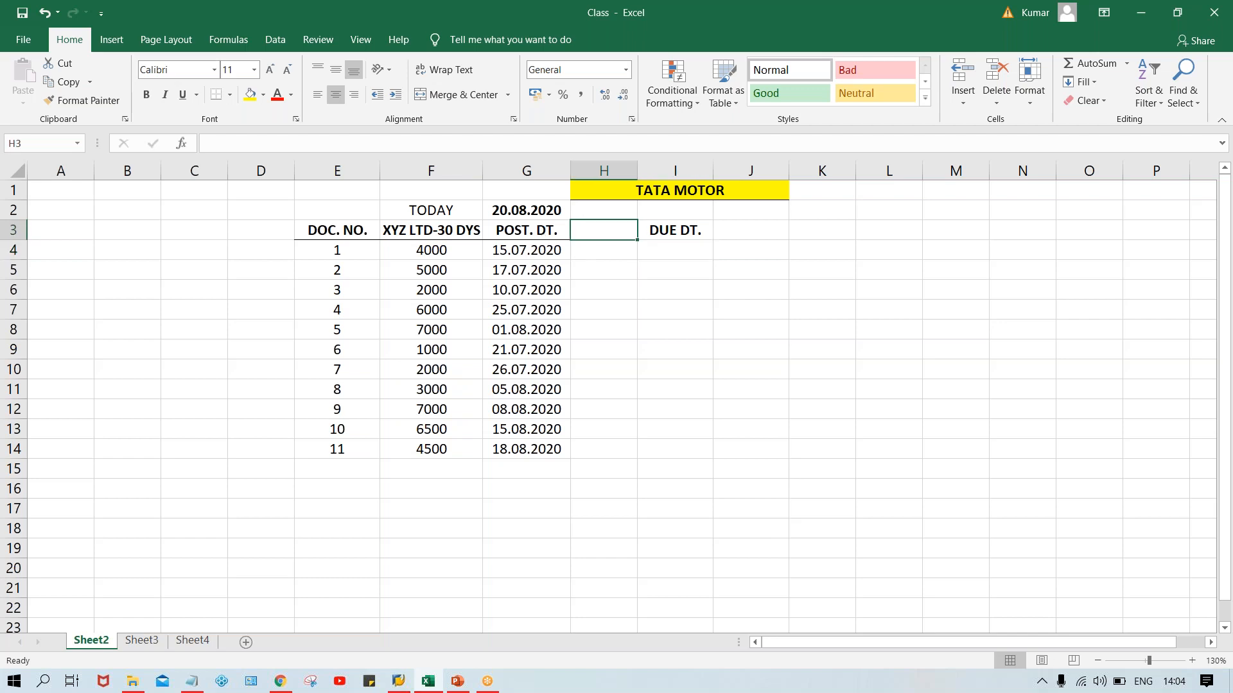
type("TO9")
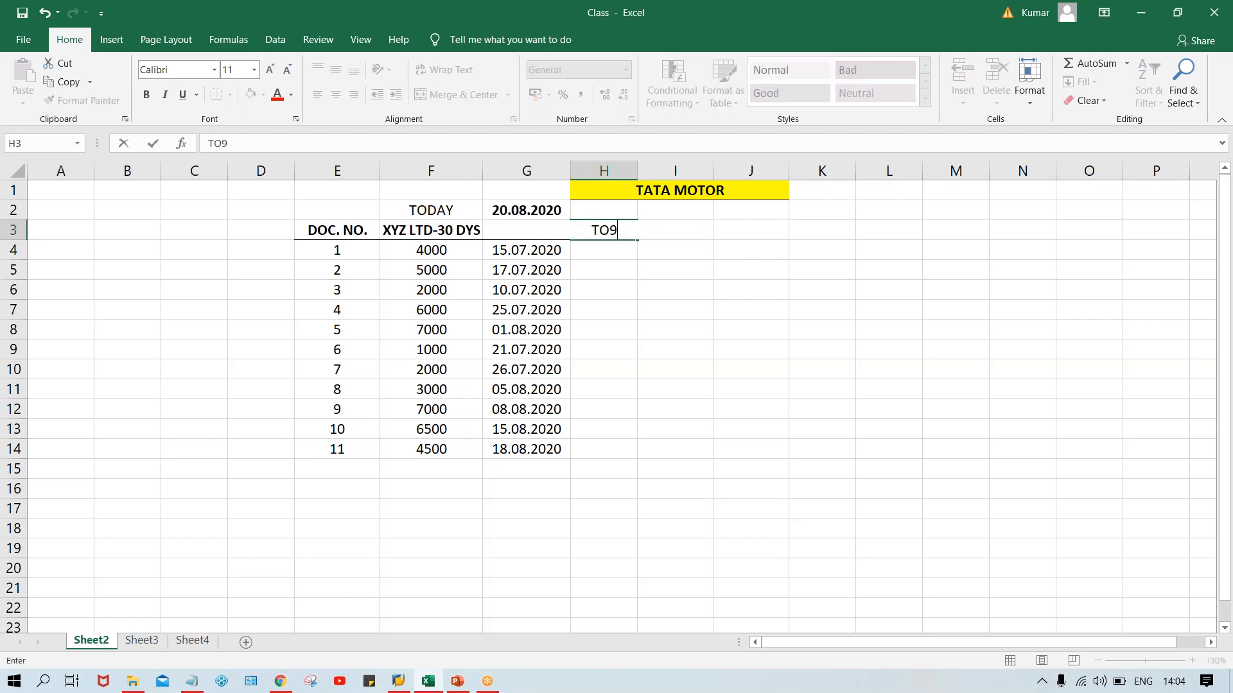
key("BackSpace")
type("P")
key("Return")
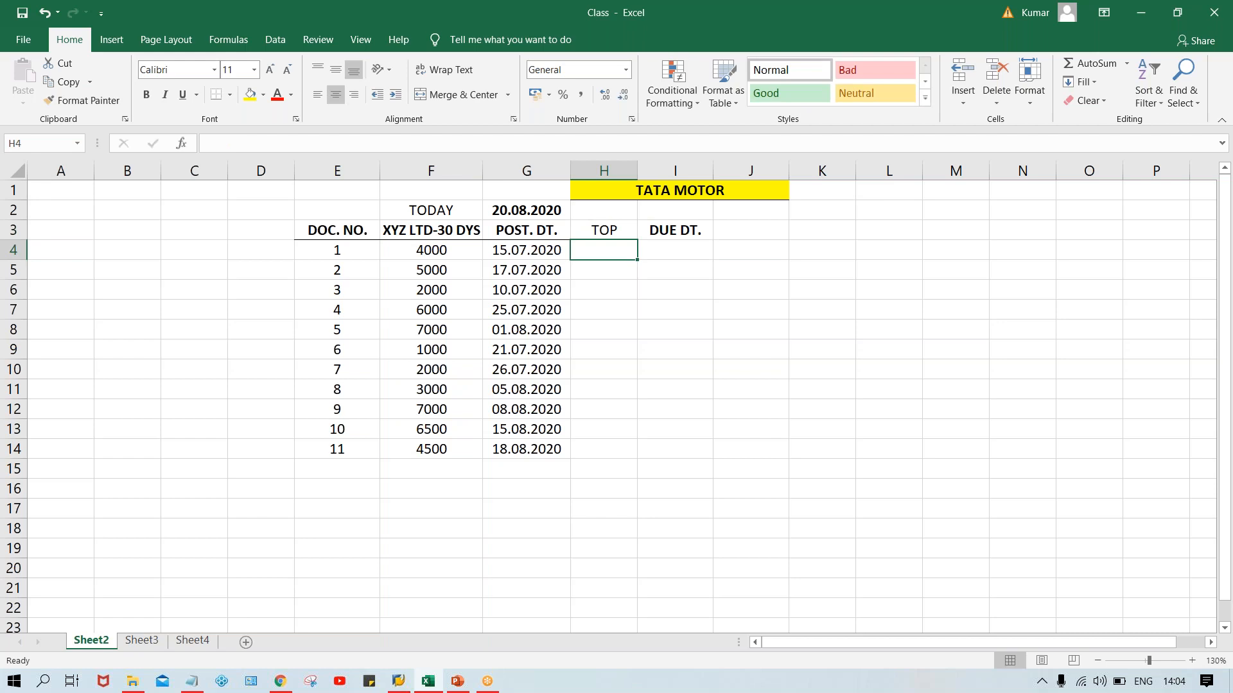
left_click(596, 224)
key("ctrl+b")
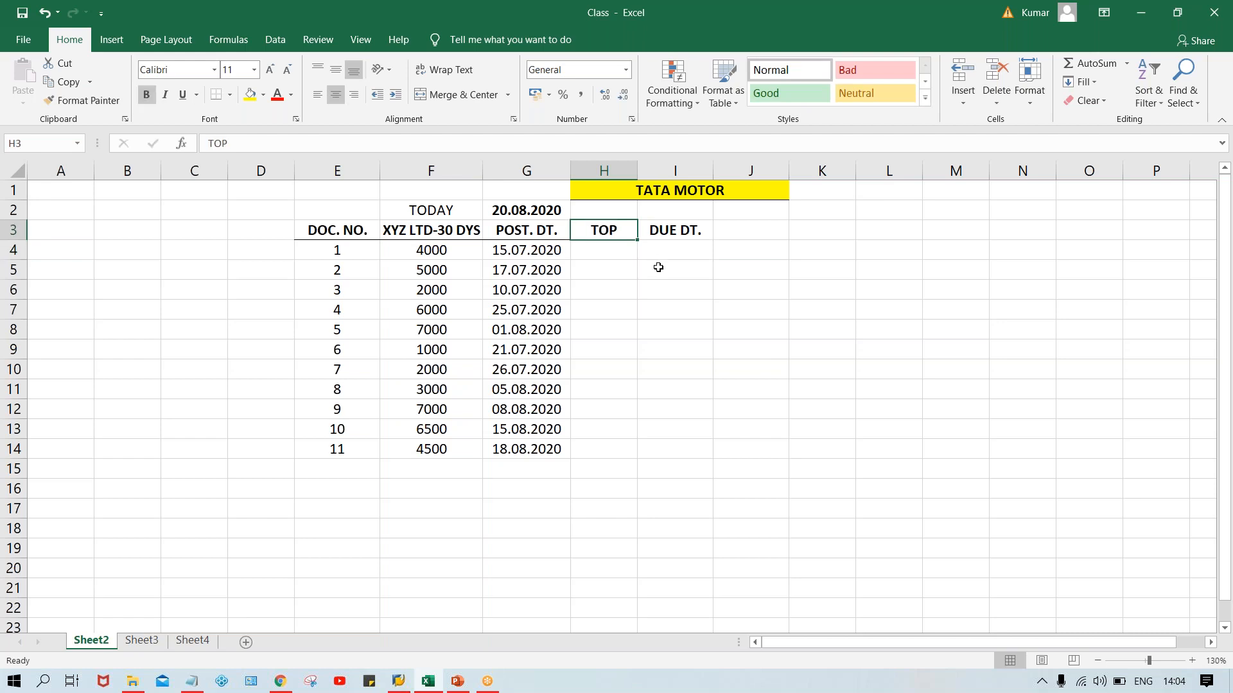
Add a bottom border to the TOP and DUE DT. headings in H3 and I3
left_click(655, 270)
left_click_drag(599, 229, 667, 228)
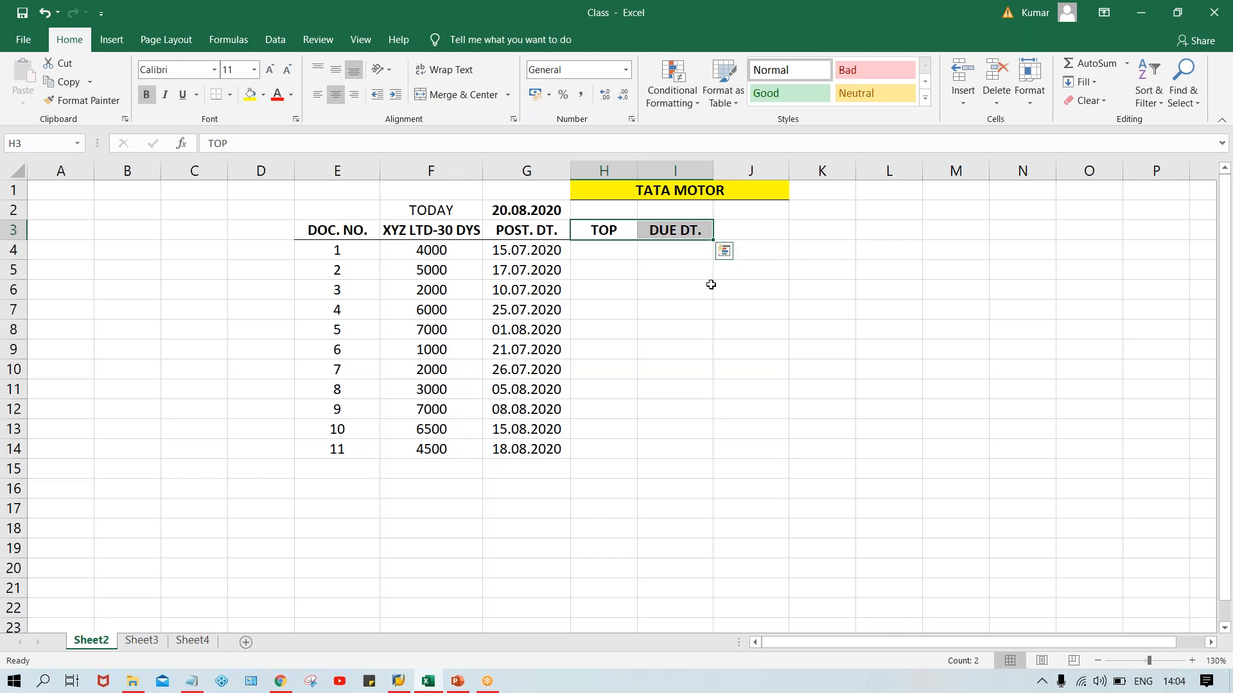
left_click(662, 286)
Enter +30 as text in H4 and fill it down through H14 for all eleven documents
left_click(607, 264)
left_click(597, 246)
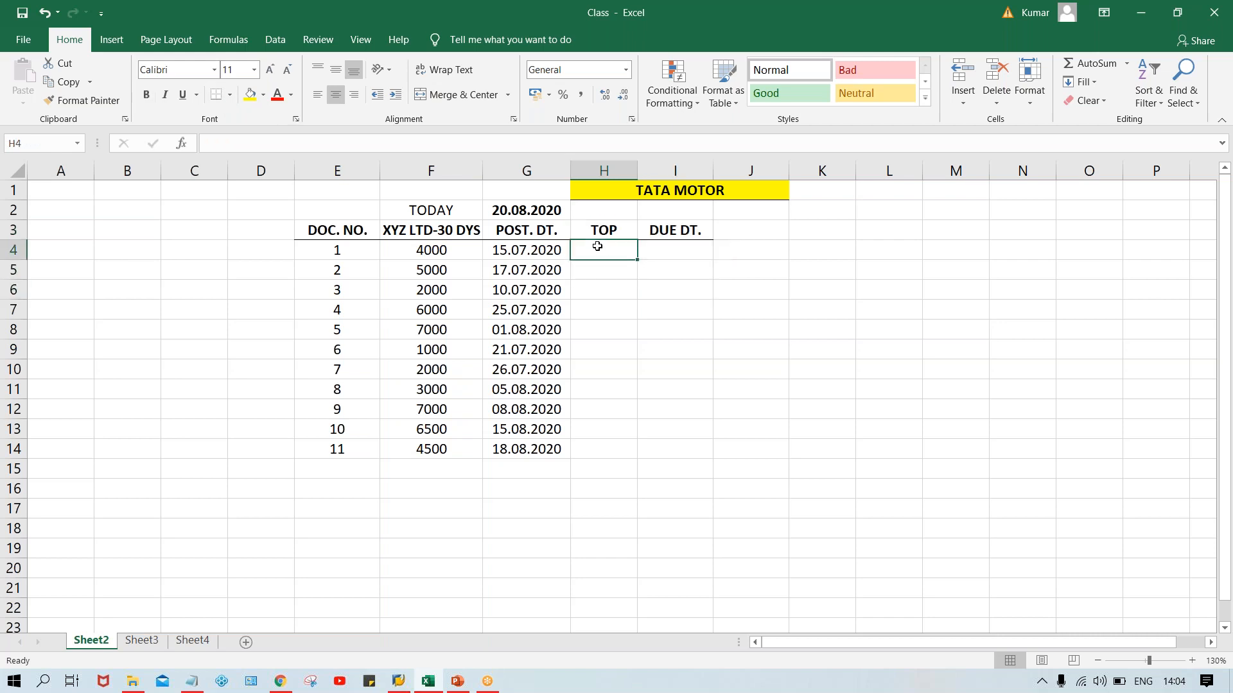
type("'")
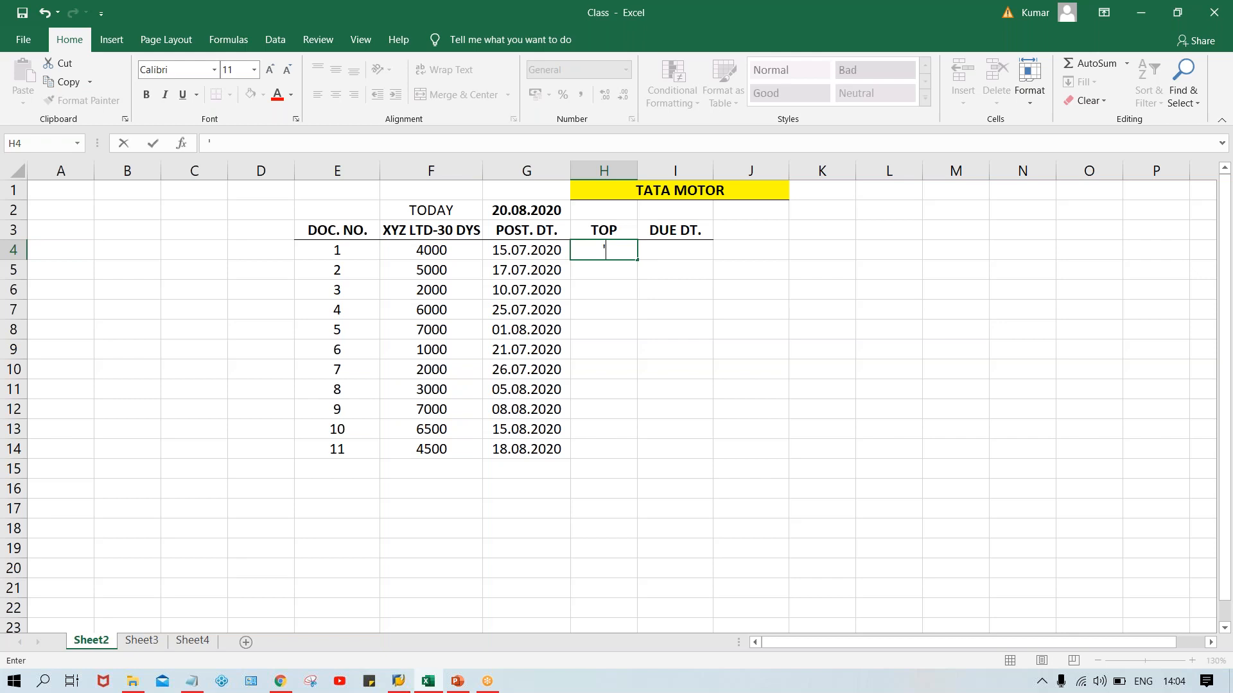
type("+30")
key("Return")
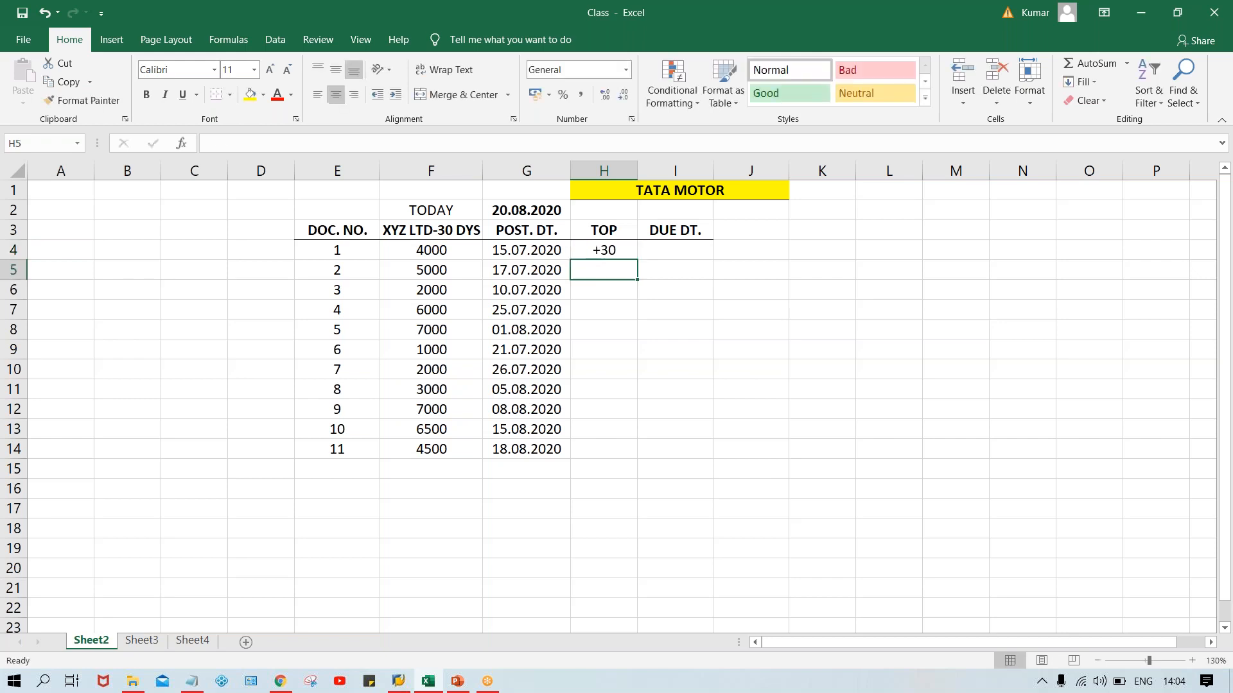
left_click_drag(594, 249, 611, 454)
key("ctrl+d")
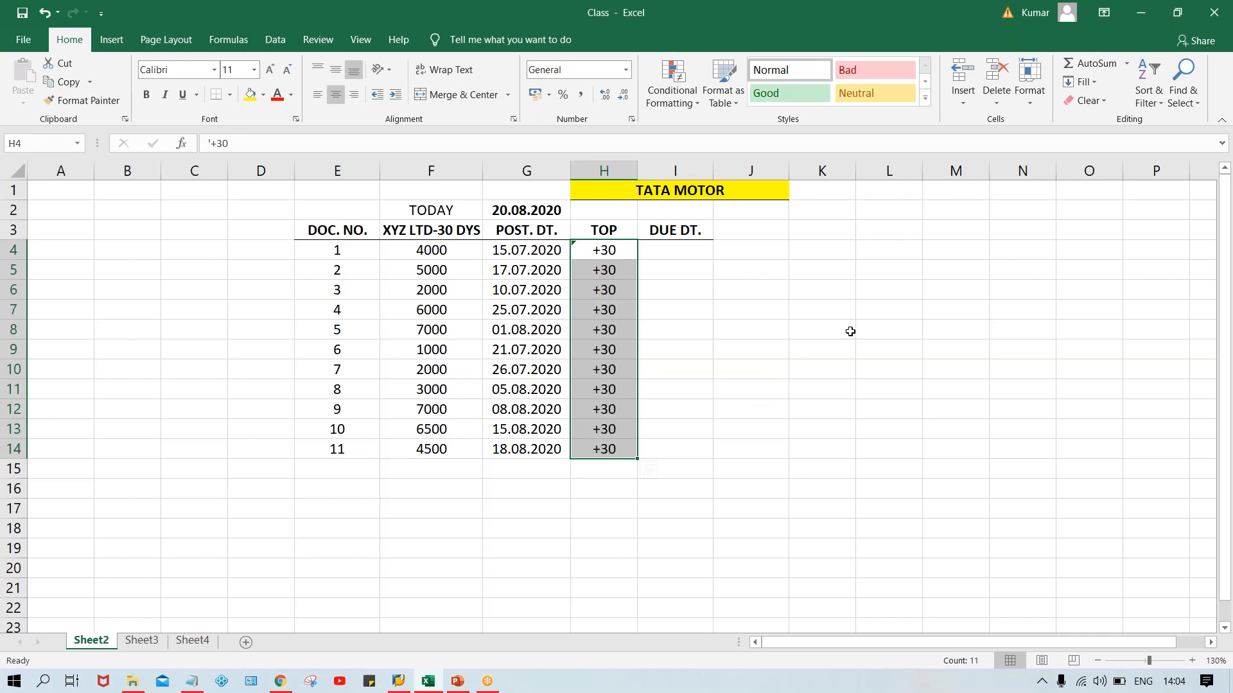
left_click(848, 329)
Examine the posting dates in column G against the 30-day terms in column H and the empty due date column
left_click(549, 250)
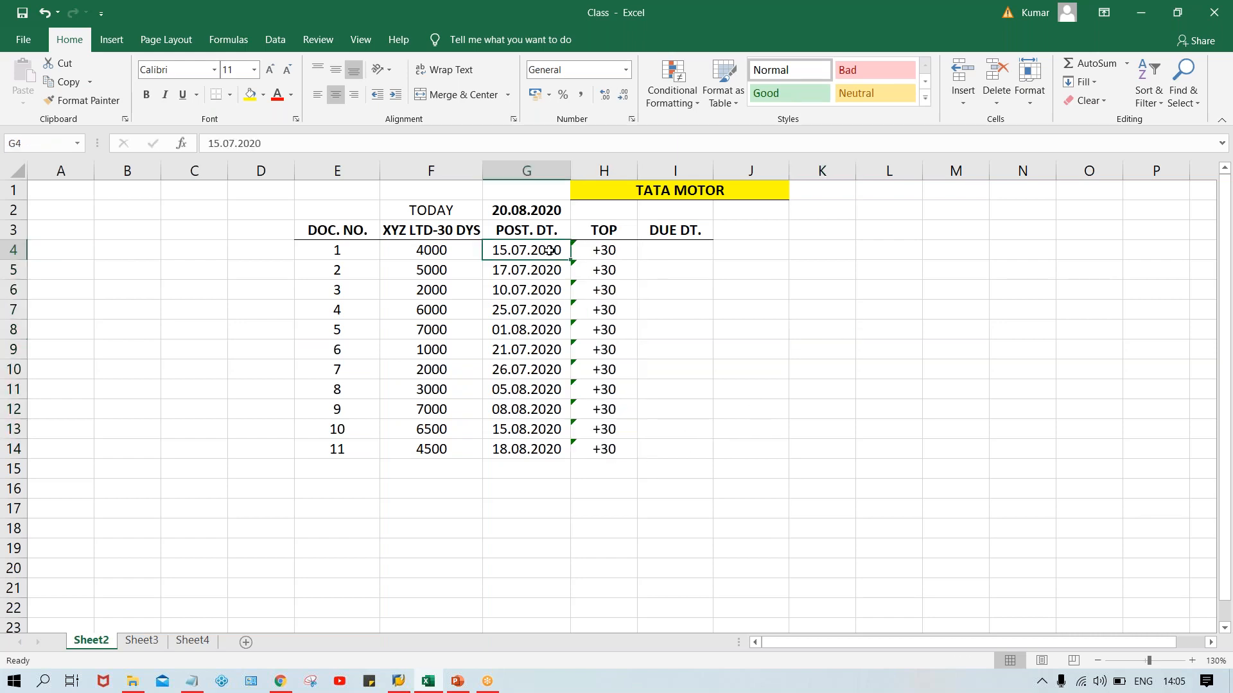
left_click(533, 273)
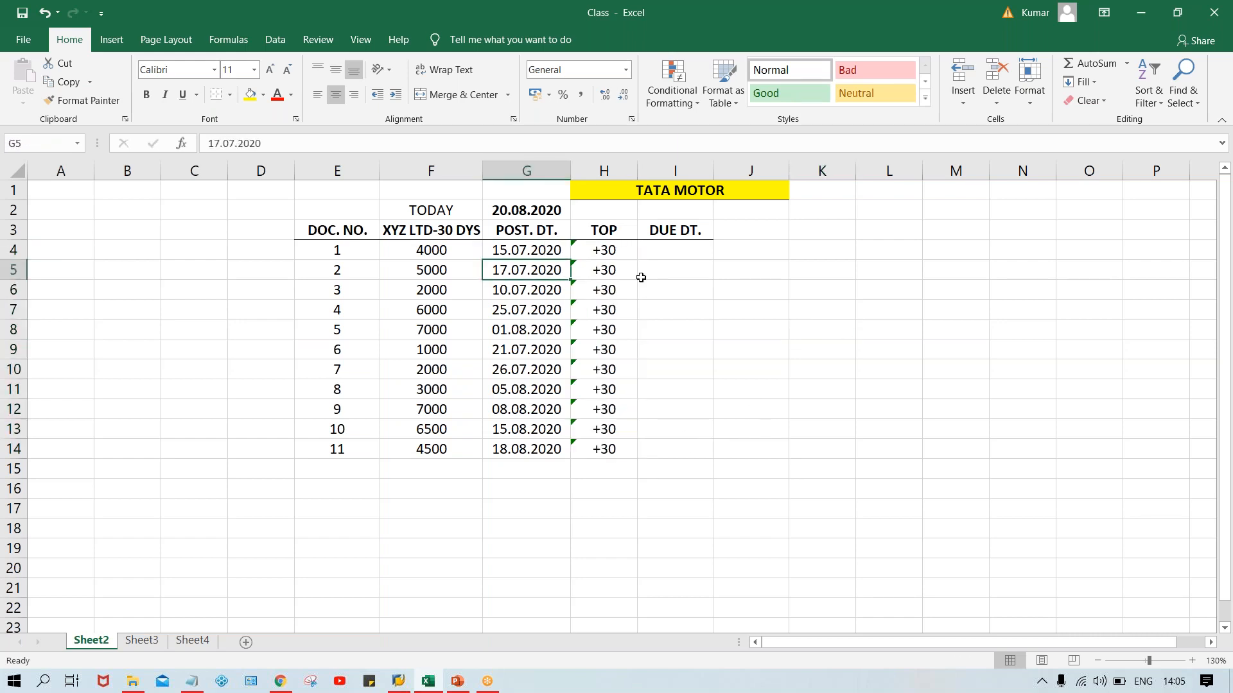
left_click(619, 270)
left_click(534, 290)
left_click(604, 290)
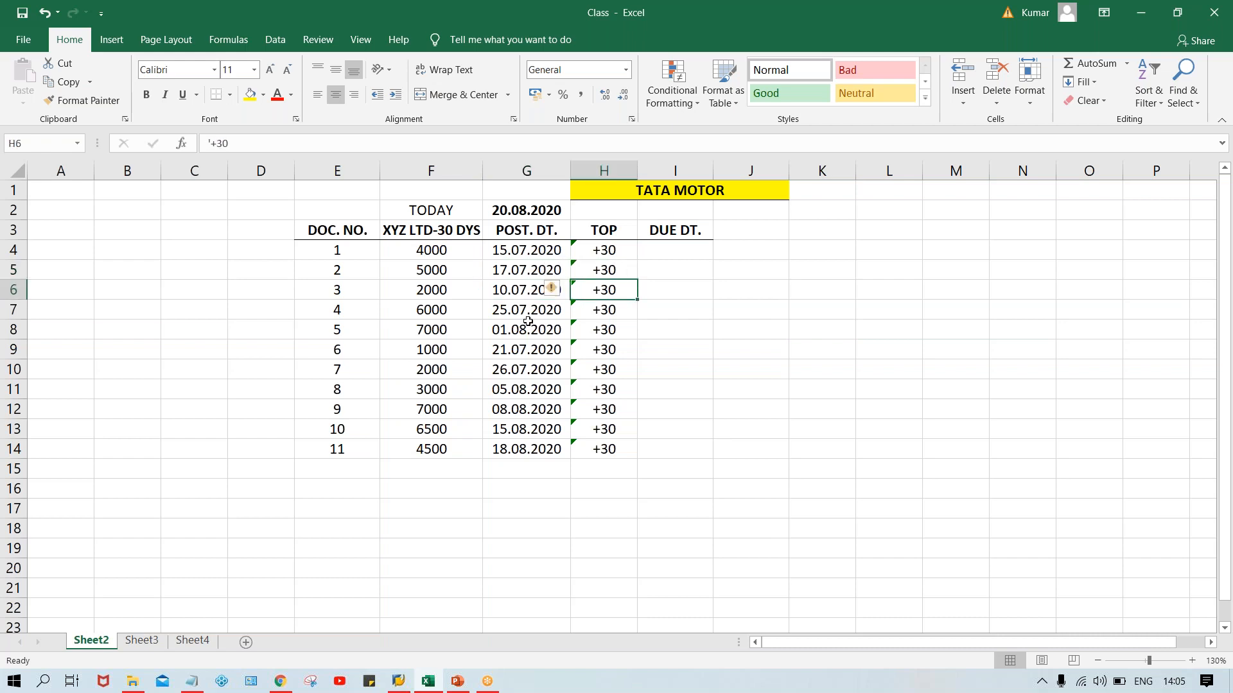
left_click(516, 325)
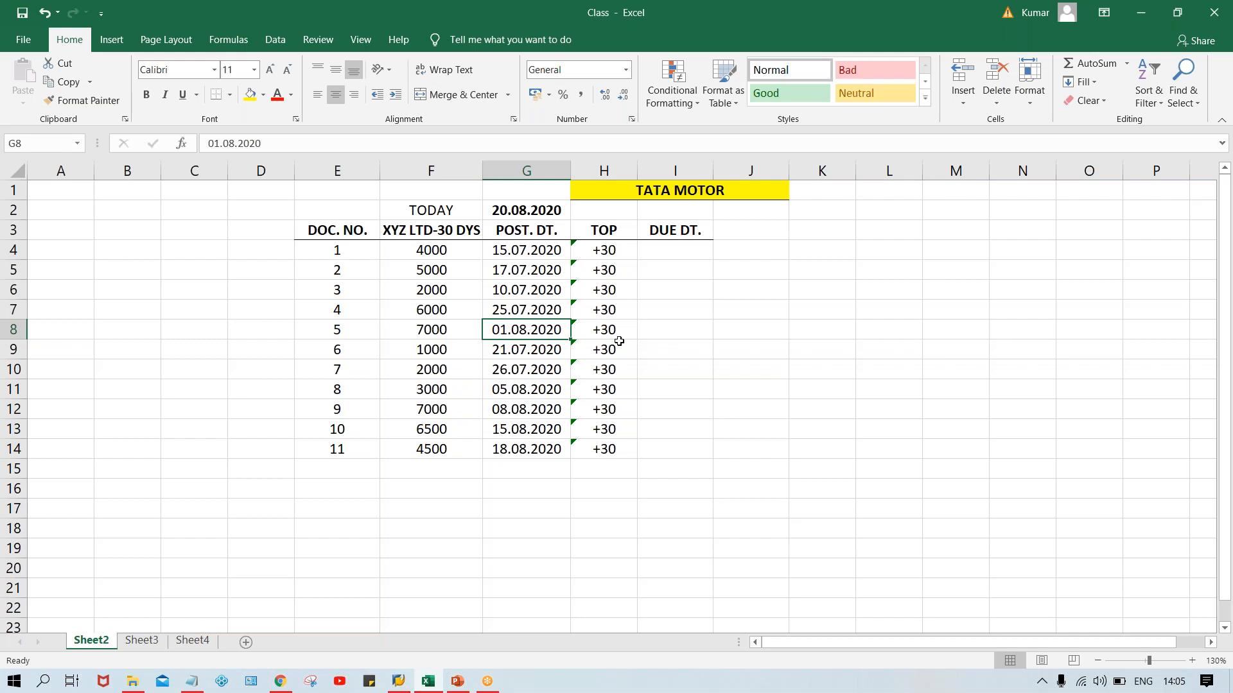
left_click(430, 223)
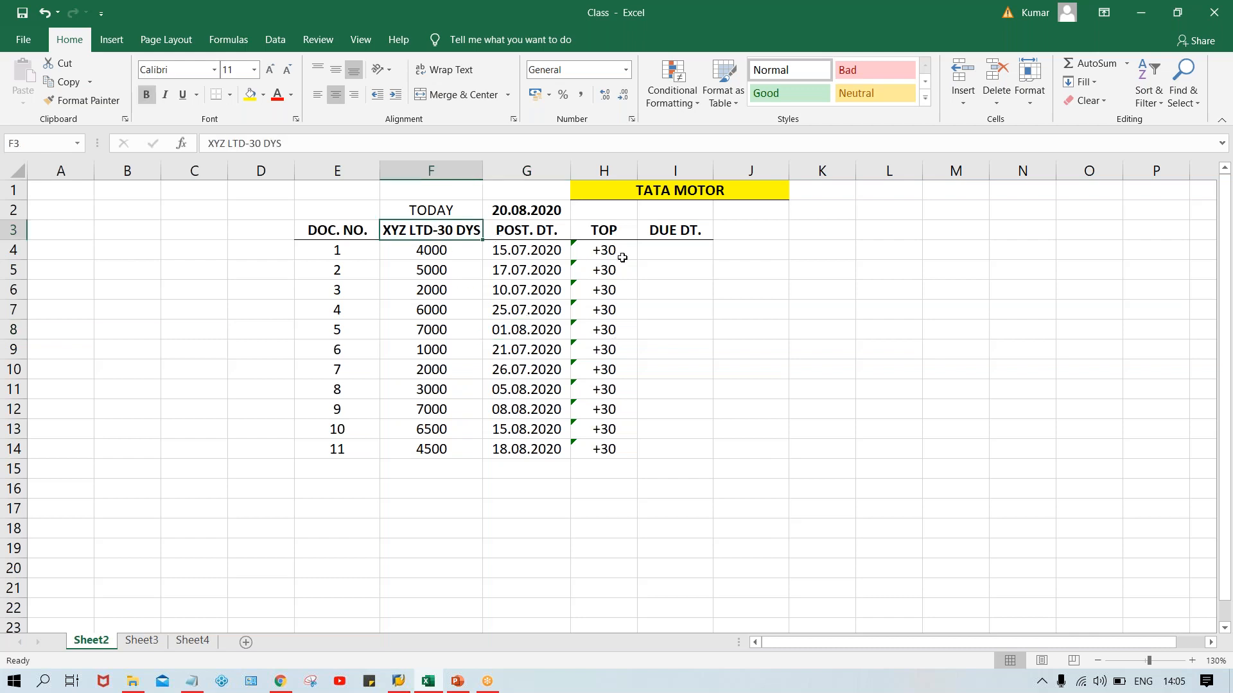
left_click(657, 251)
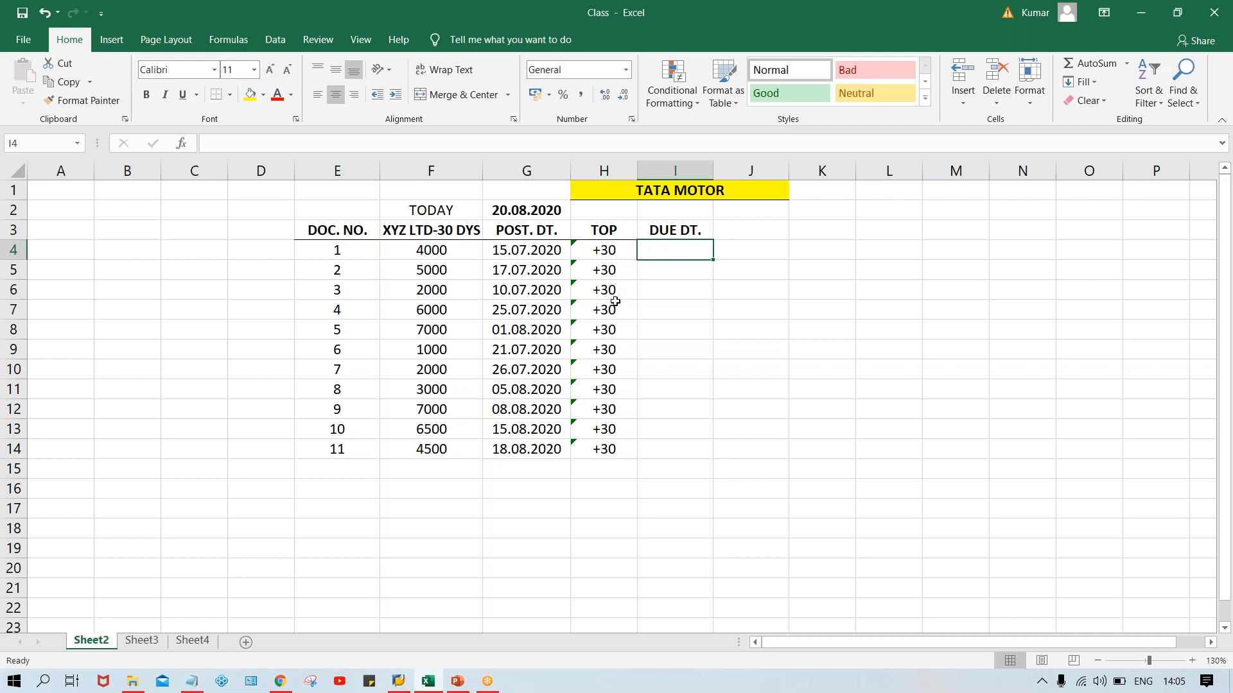
left_click(510, 250)
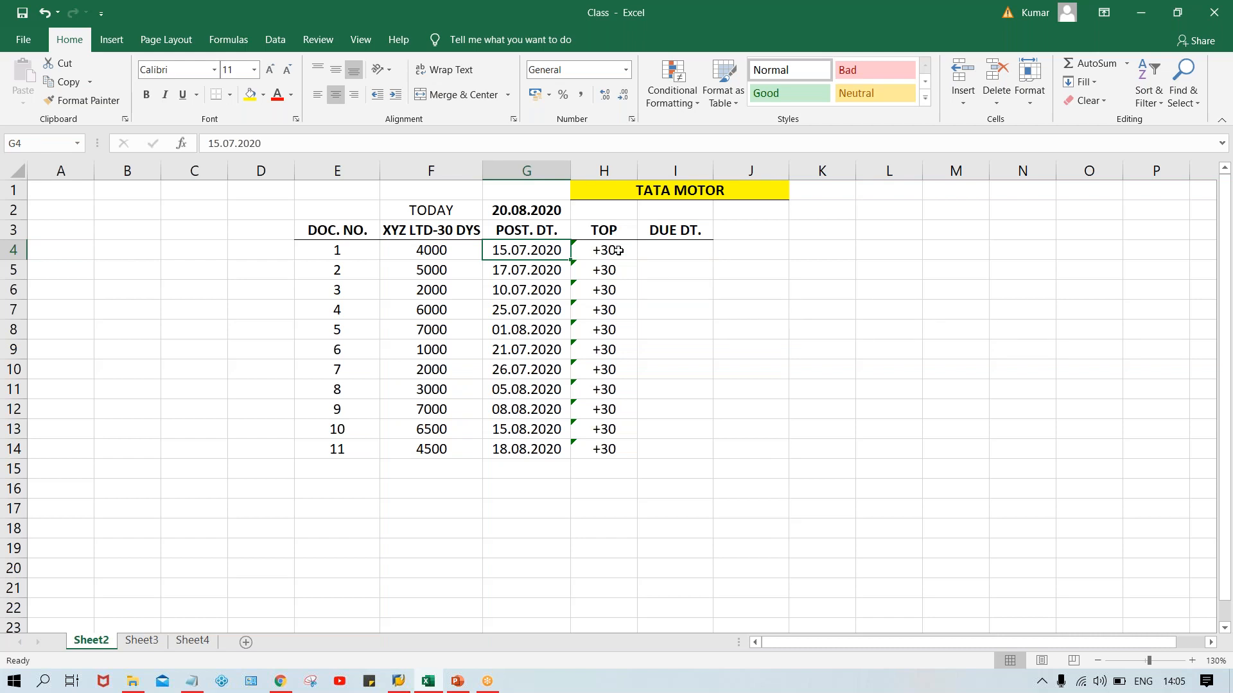
left_click(665, 252)
left_click(515, 255)
left_click(603, 256)
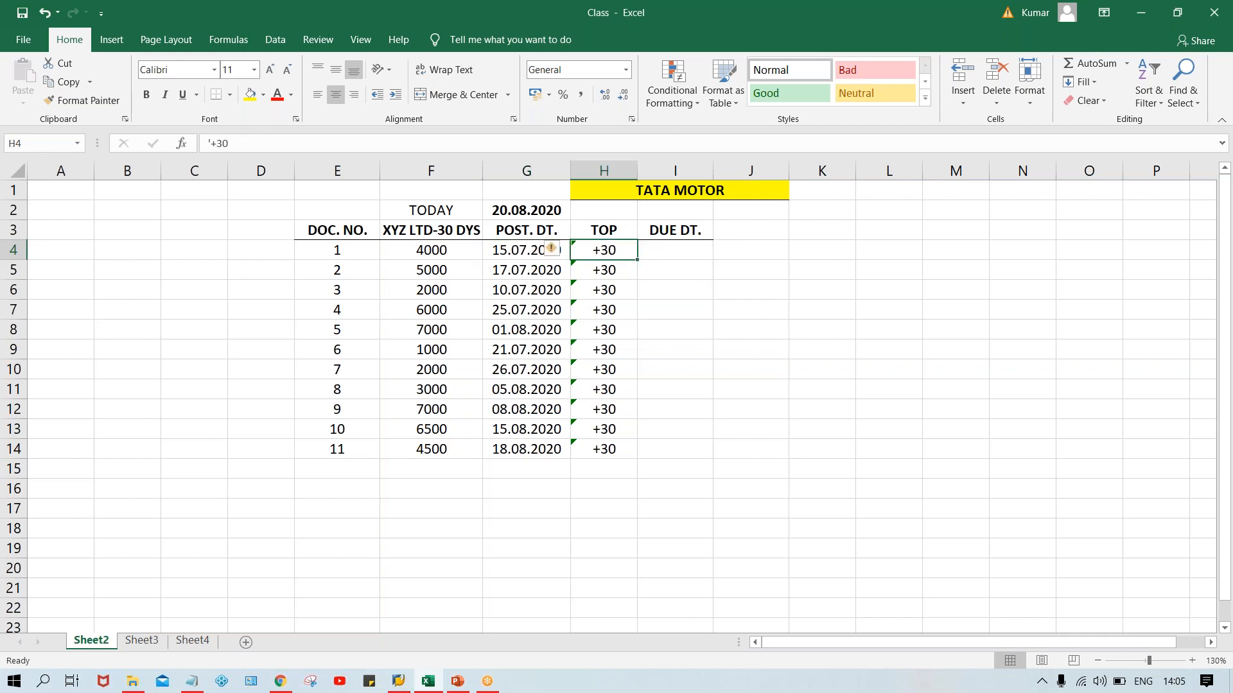
left_click(505, 256)
Enter 15.08.2020 as the due date of document 1 in I4
left_click(668, 250)
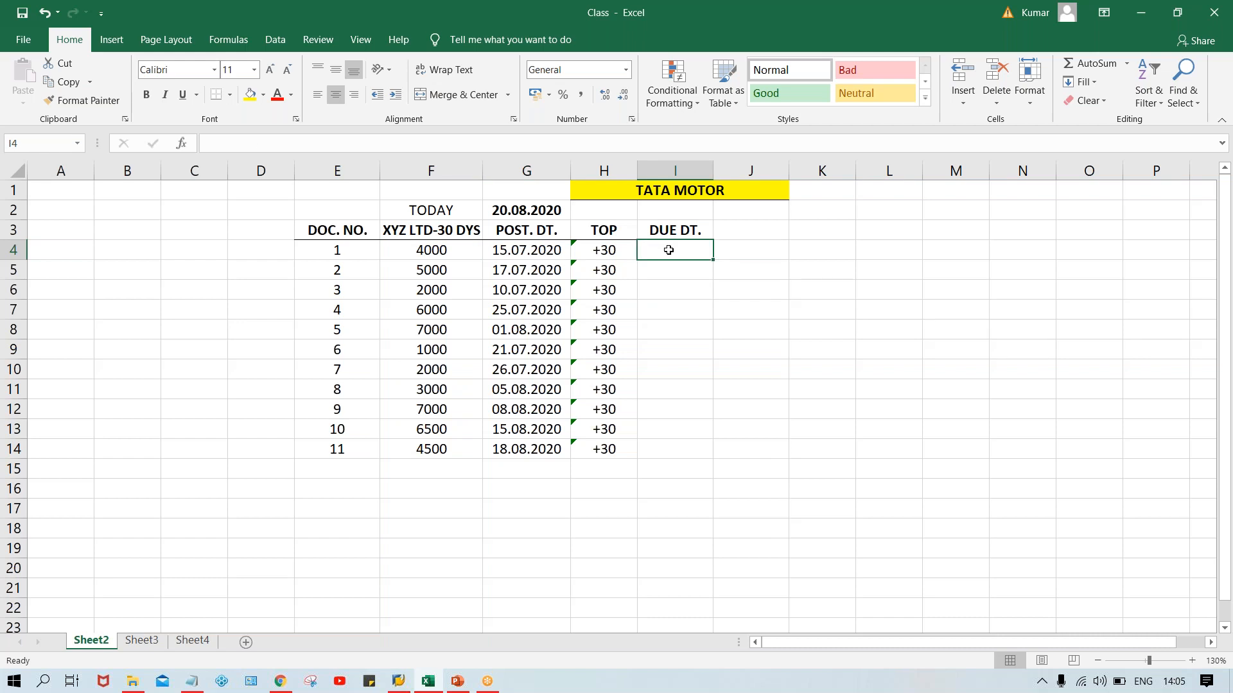
type("15.0")
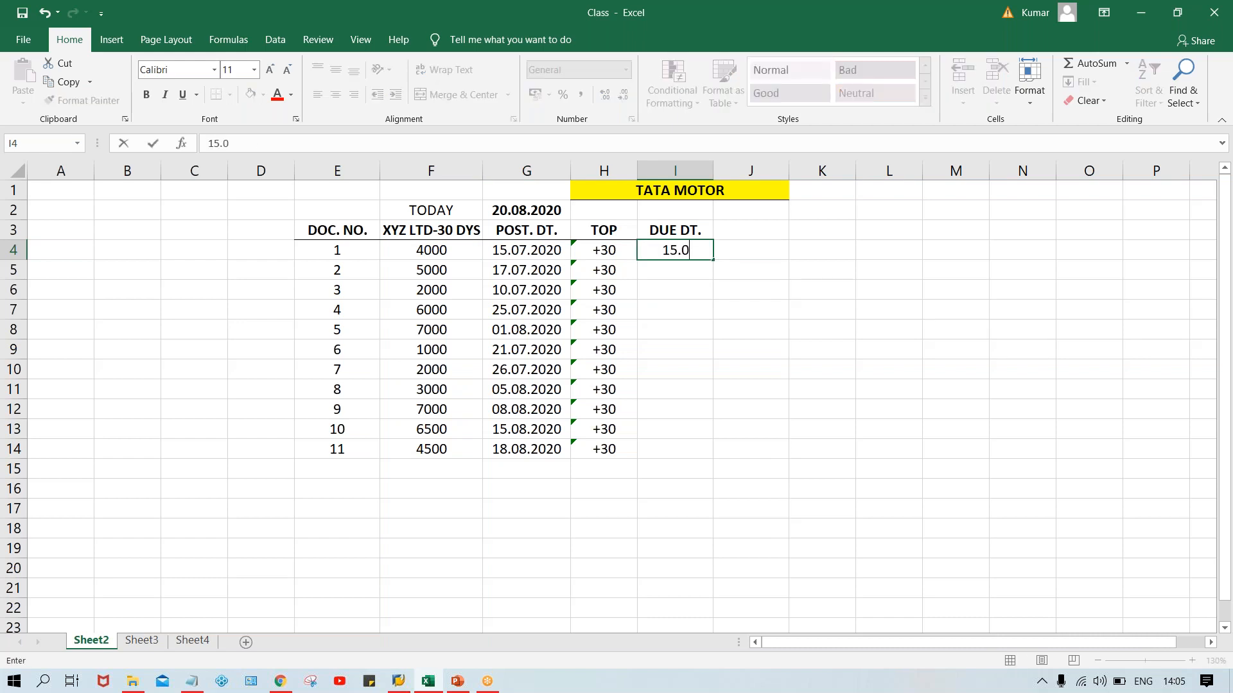
type("8.2020")
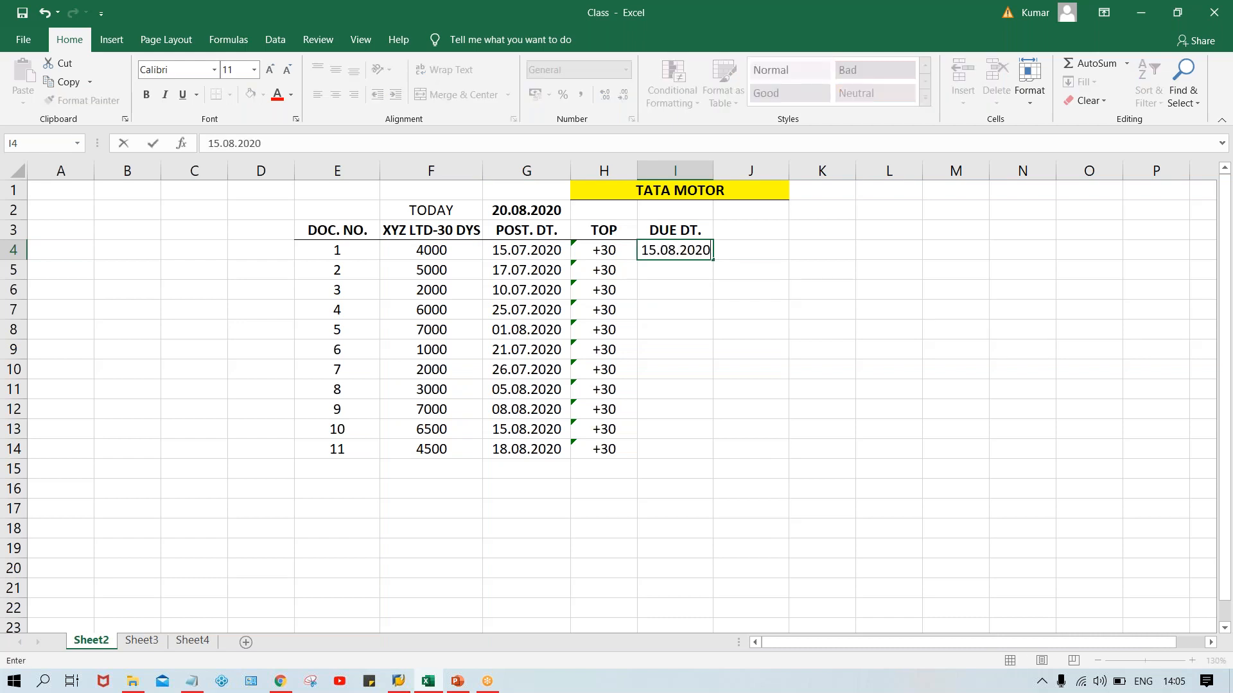
key("Return")
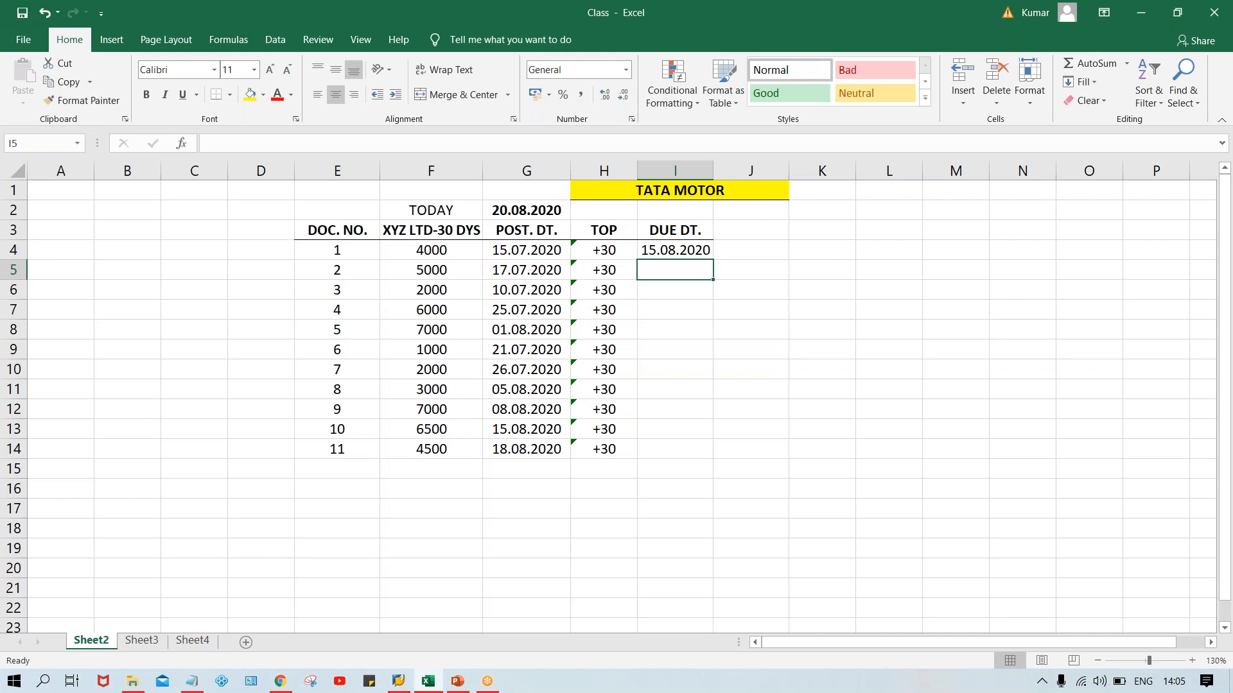
Correct the due date of document 1 in I4 to 14.08.2020
left_click(505, 247)
left_click(669, 249)
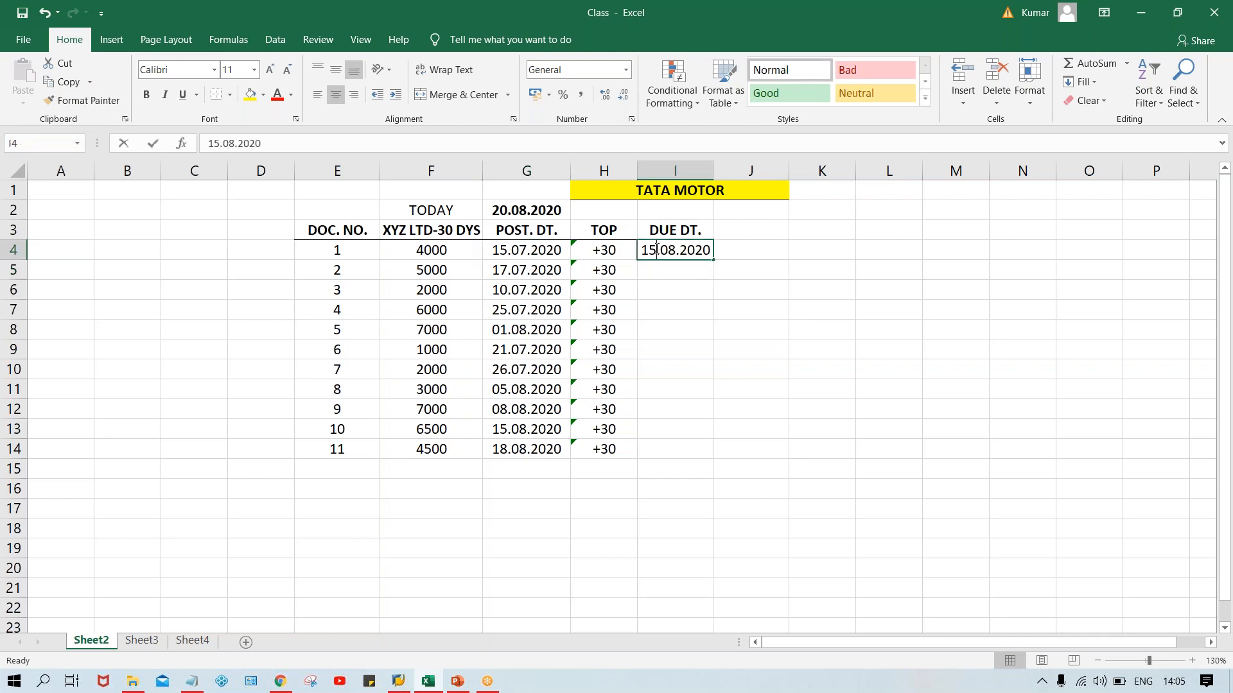
key("F2")
key("BackSpace")
type("4")
key("Return")
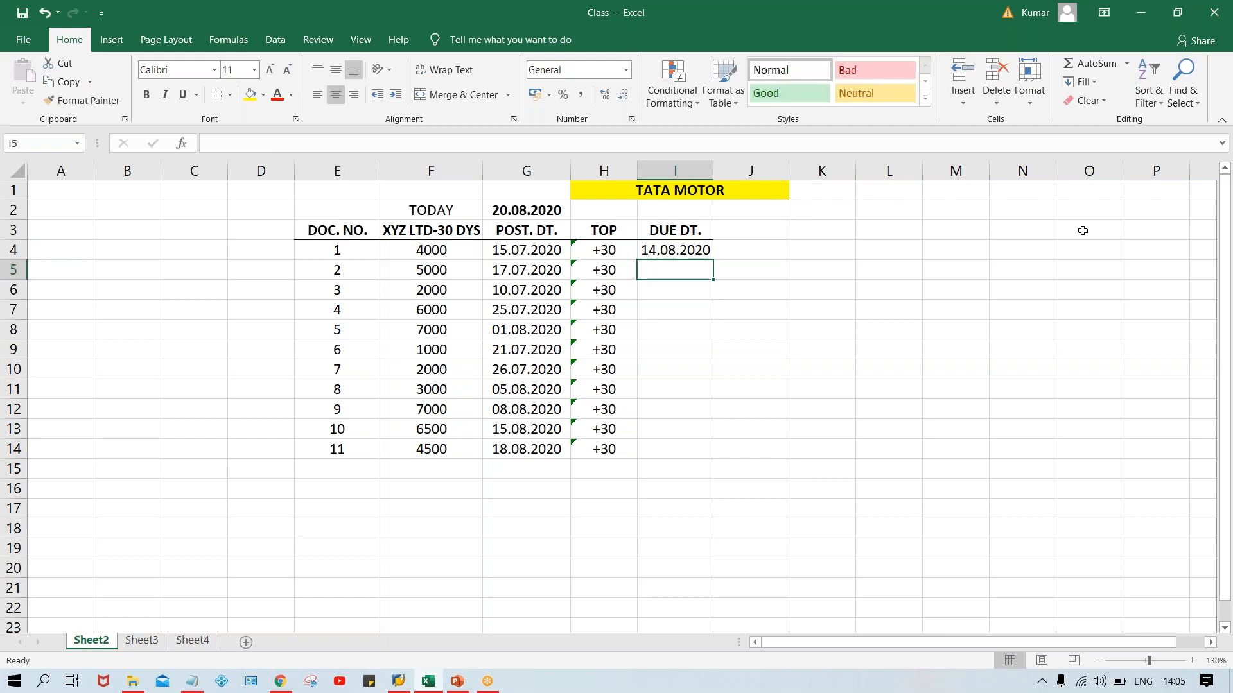
Copy the due date from I4 into I5 and change it to 16.08.2020 for document 2
left_click(516, 249)
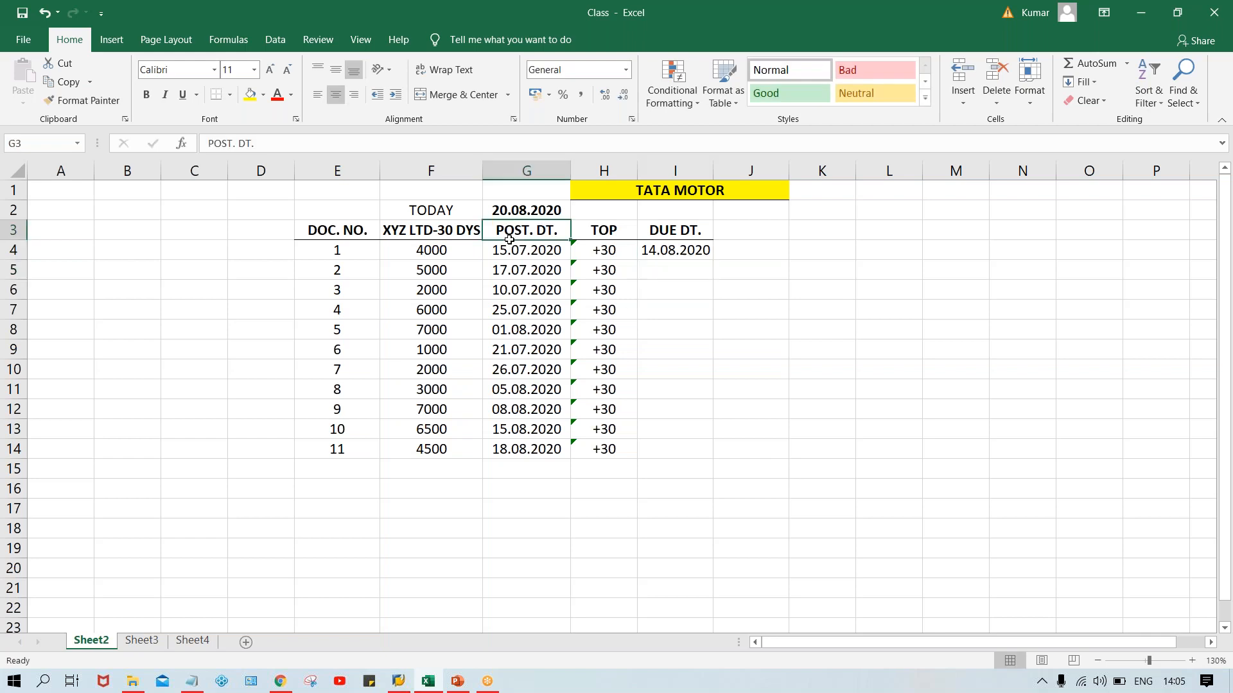
left_click(661, 249)
left_click(510, 273)
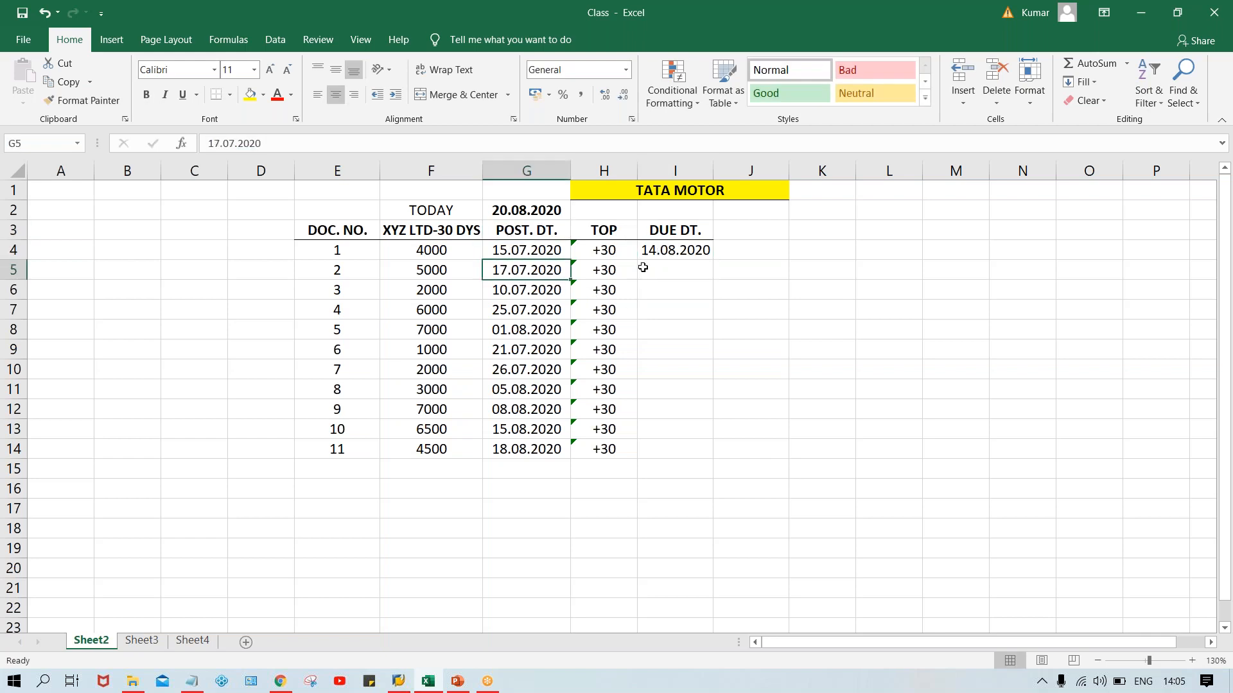
left_click(677, 269)
left_click_drag(511, 281, 511, 276)
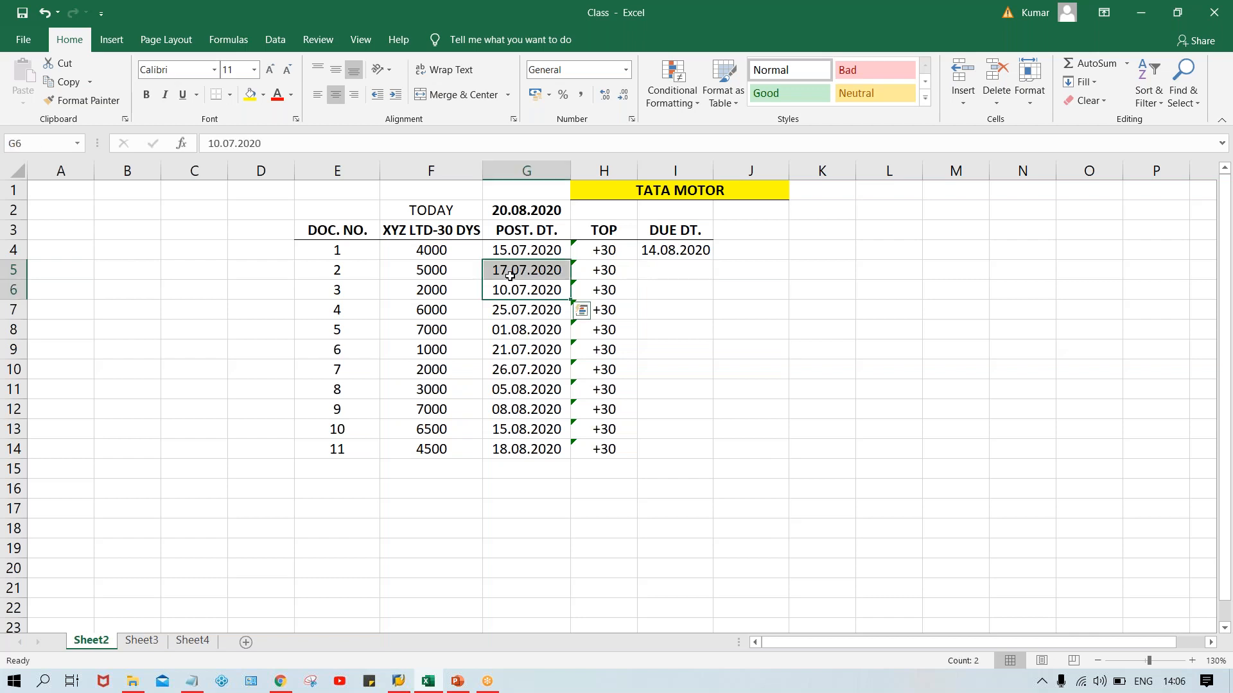
left_click(664, 270)
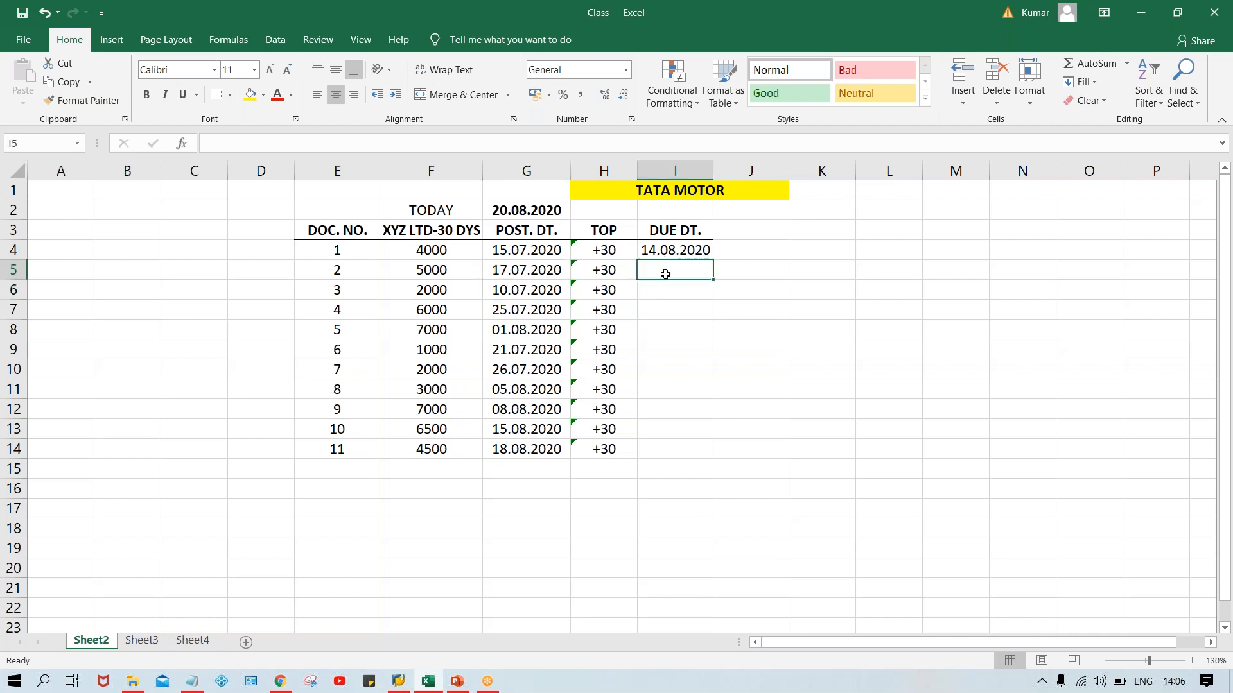
key("ctrl+d")
left_click(219, 143)
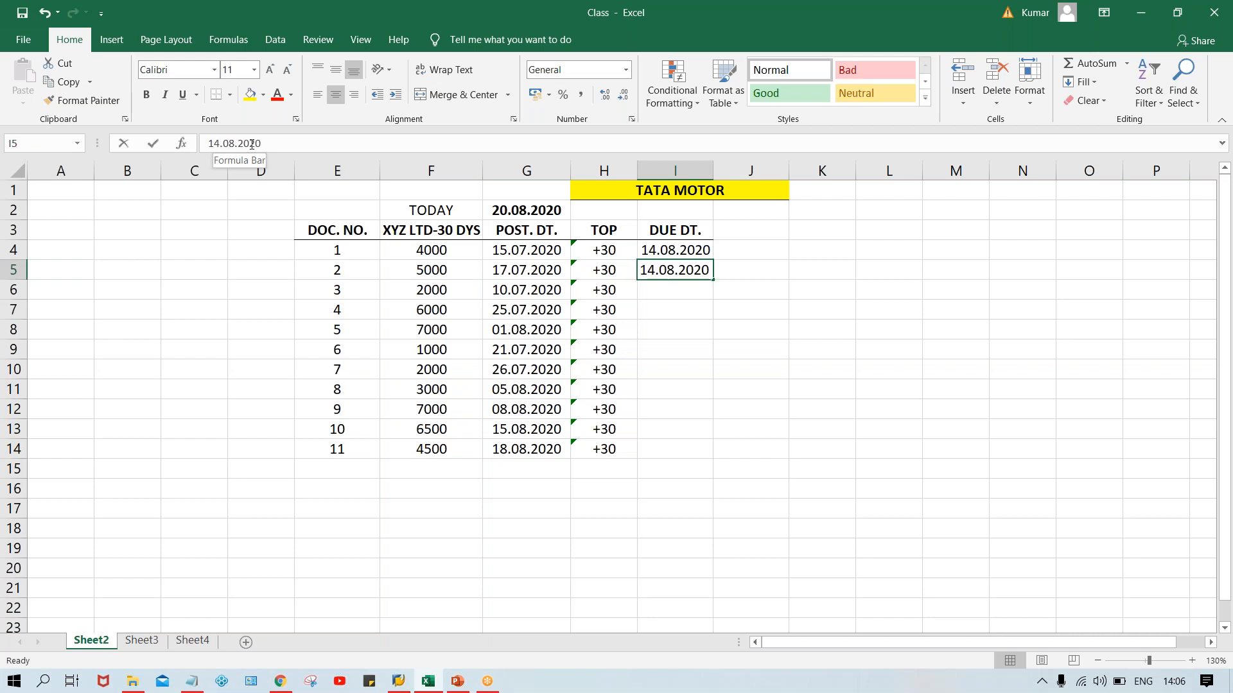
key("BackSpace")
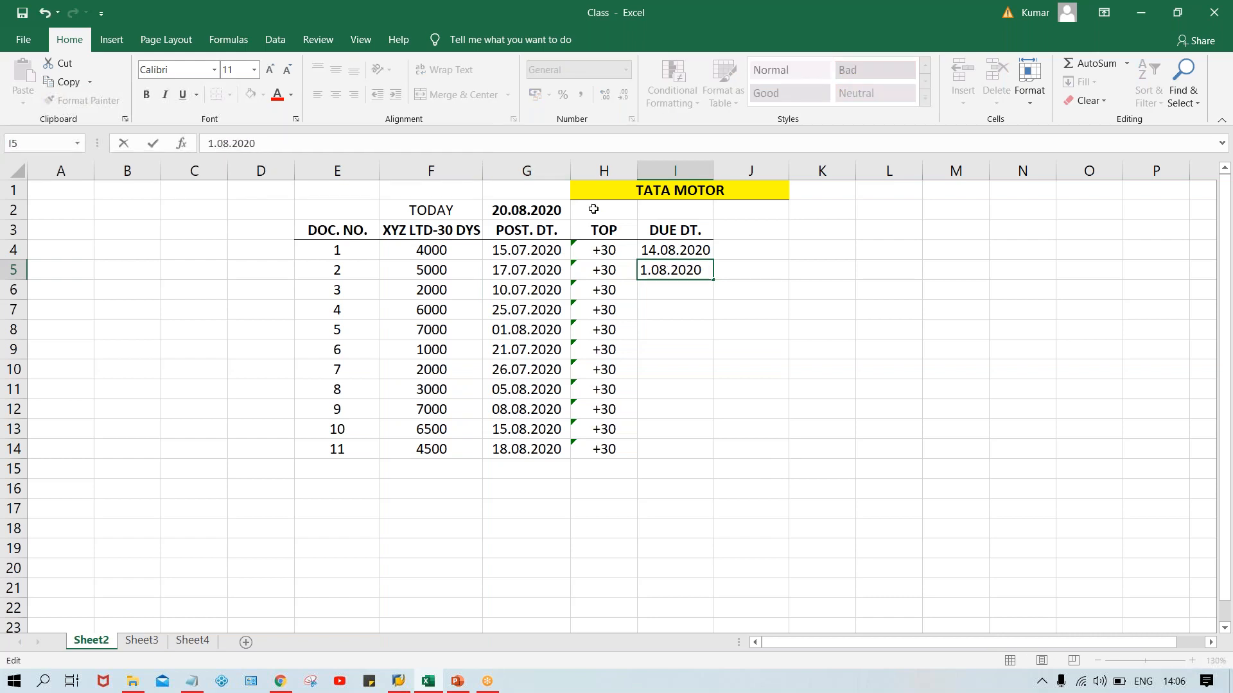
type("6")
key("Return")
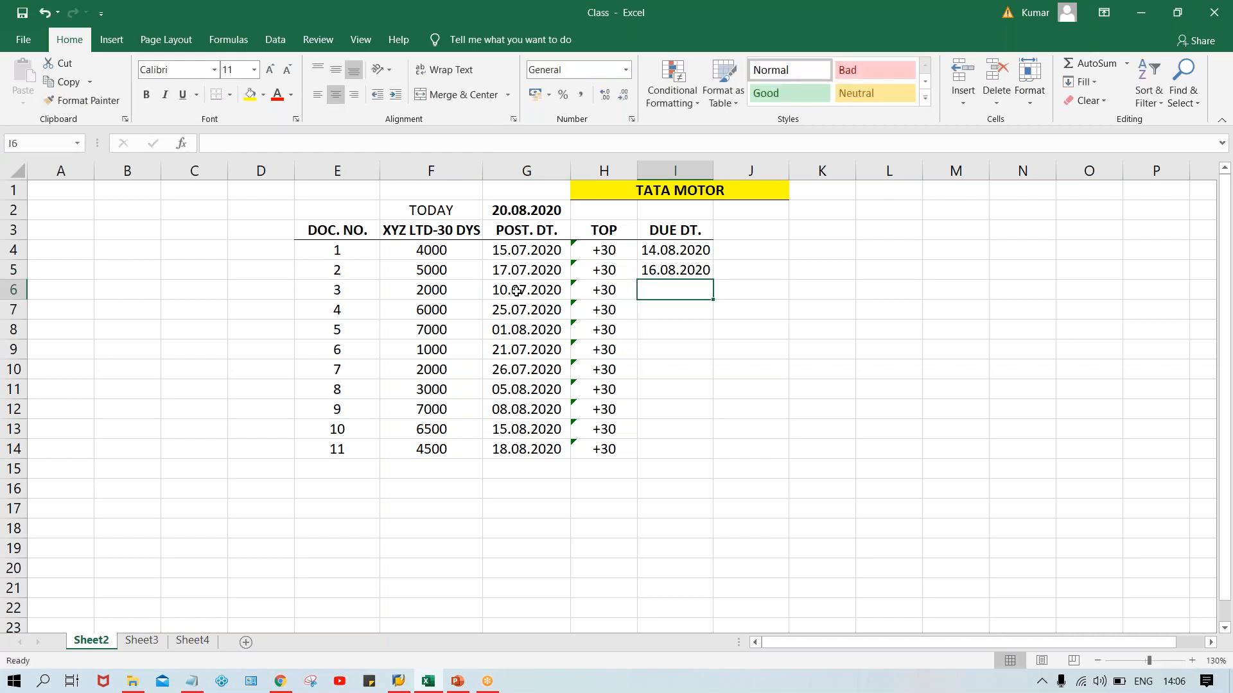
Copy the due date from I5 into I6 and change it to 09.08.2020 for document 3
key("ctrl+apostrophe")
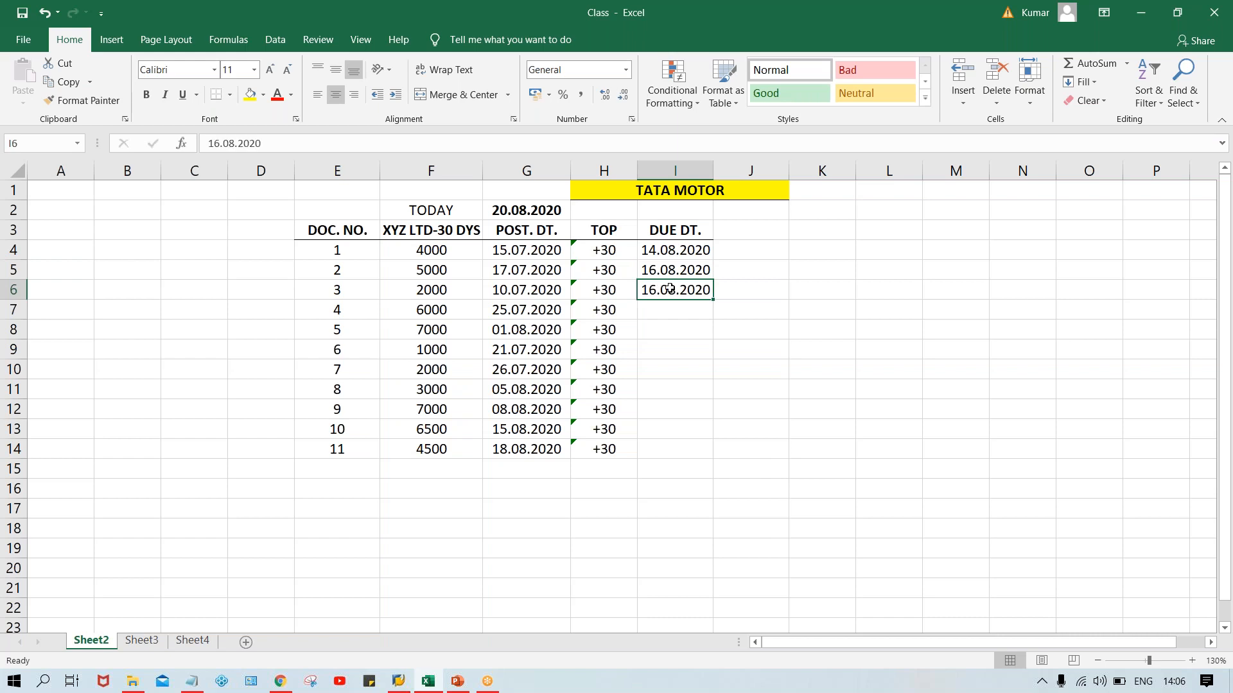
key("BackSpace")
key("BackSpace")
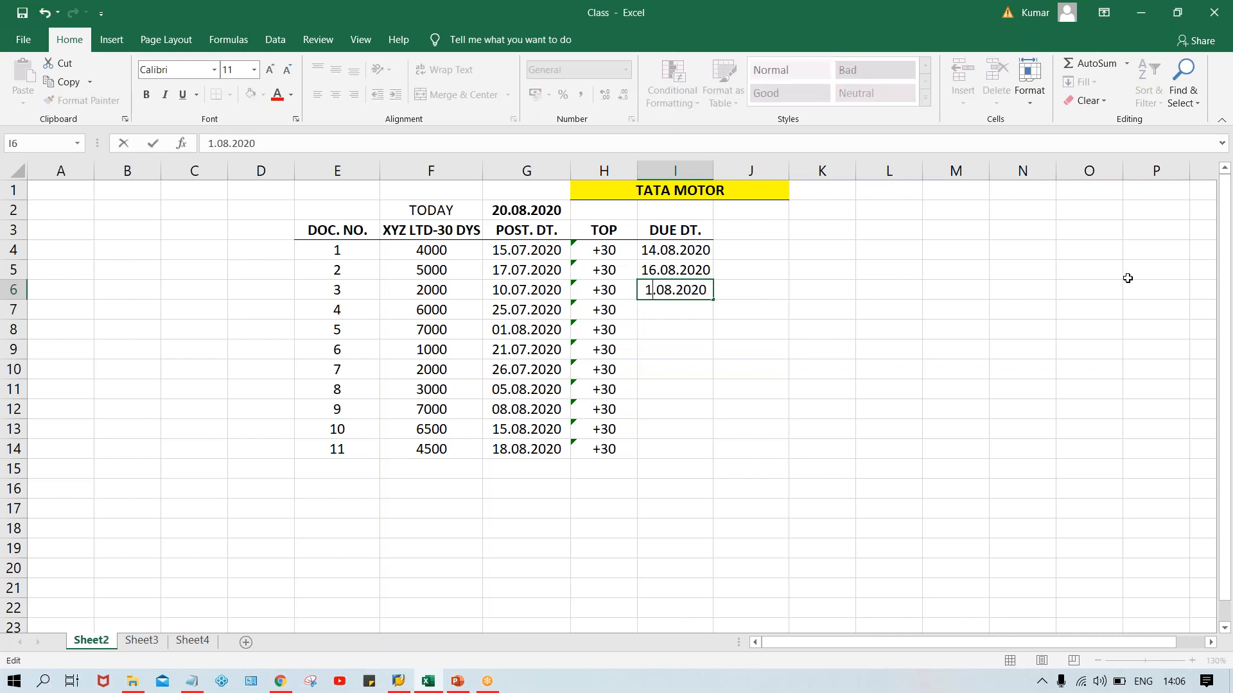
type("09")
key("Return")
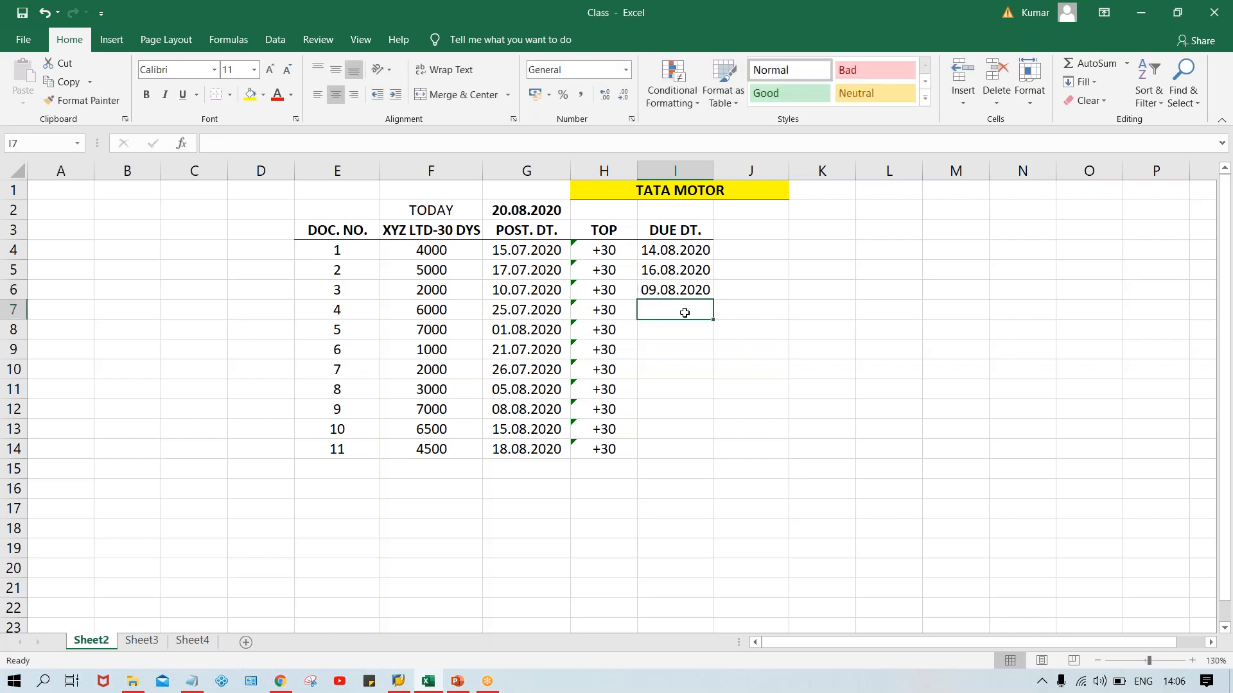
Copy the due date from I6 into I7 and change it to 24.08.2020 for document 4
key("ctrl+d")
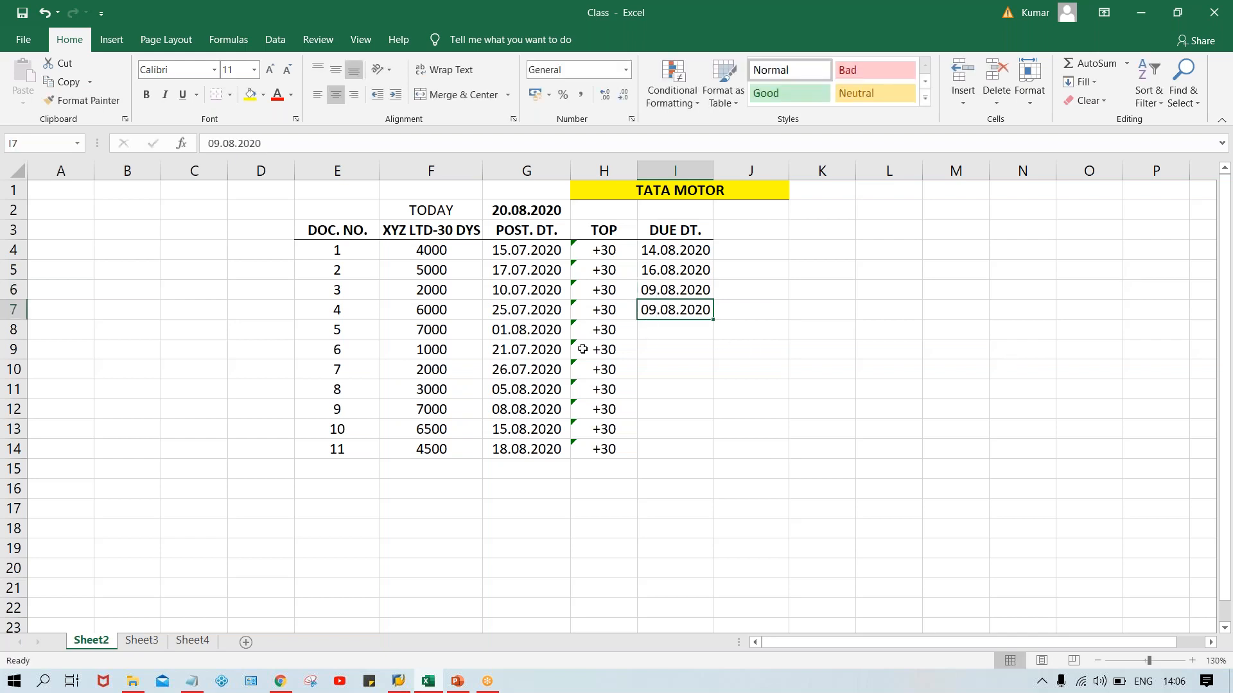
double_click(656, 309)
key("BackSpace")
key("BackSpace")
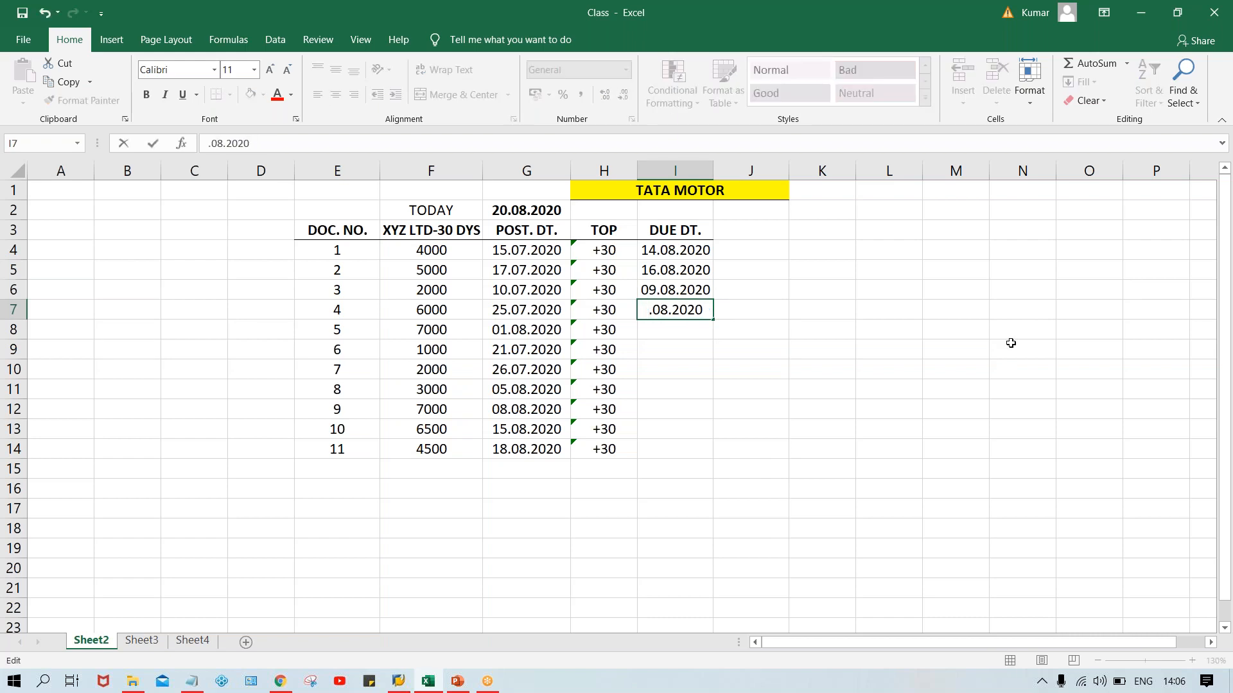
type("24")
key("Return")
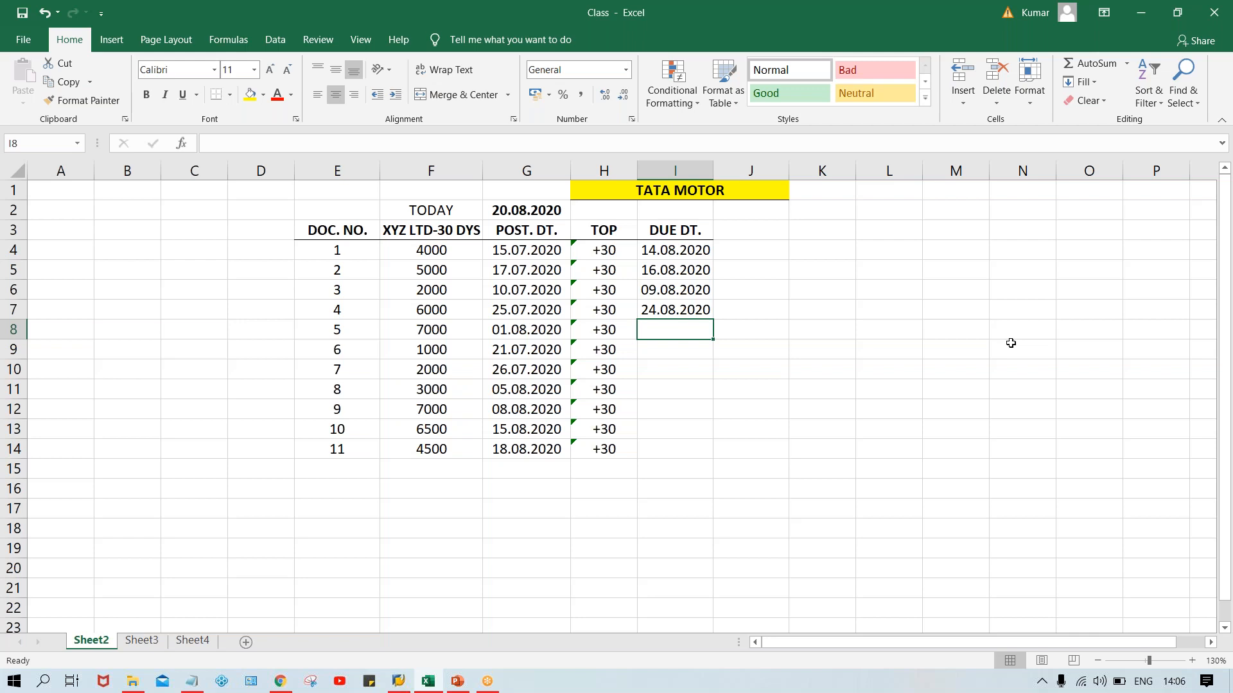
Enter 31.08.2020 as the due date of document 5 in I8
type("30.")
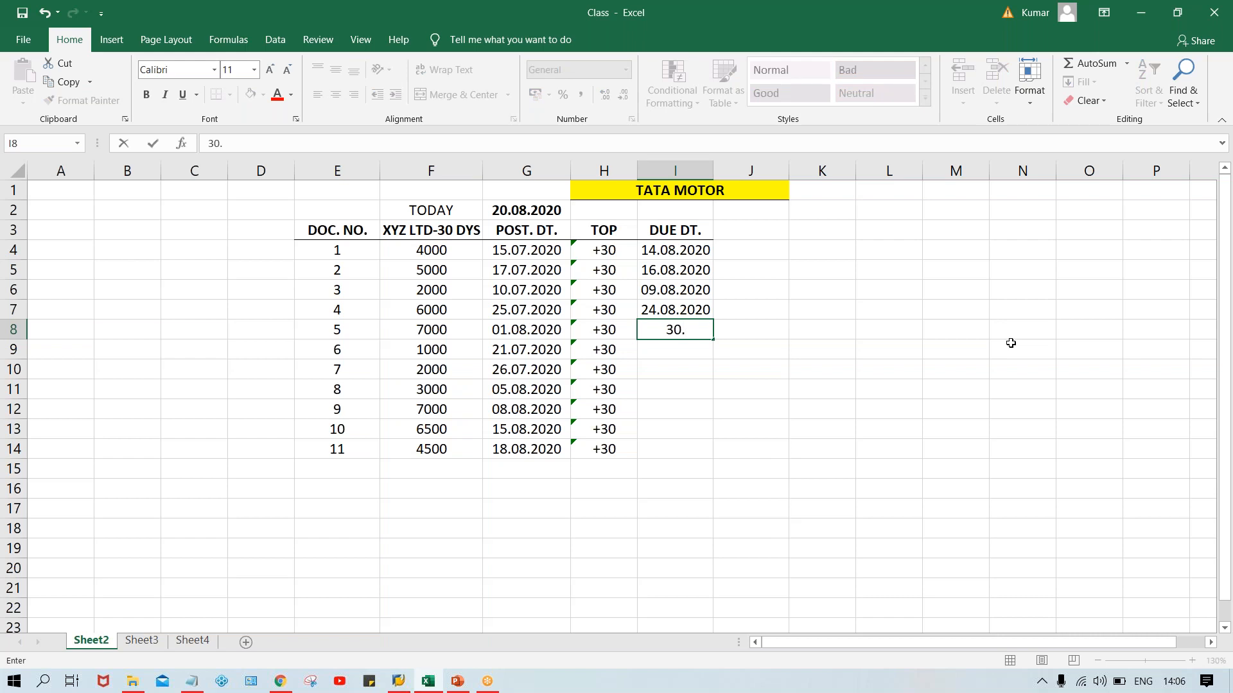
key("BackSpace")
key("BackSpace")
type("1.0")
type("8.2020")
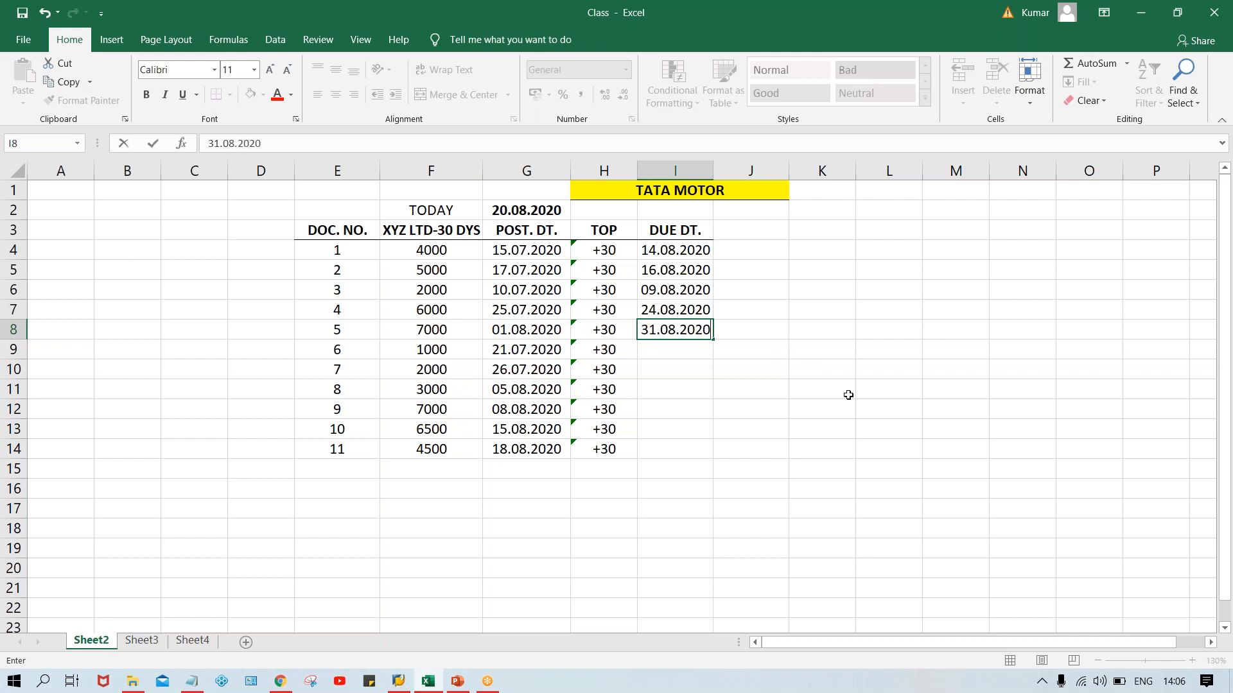
key("Return")
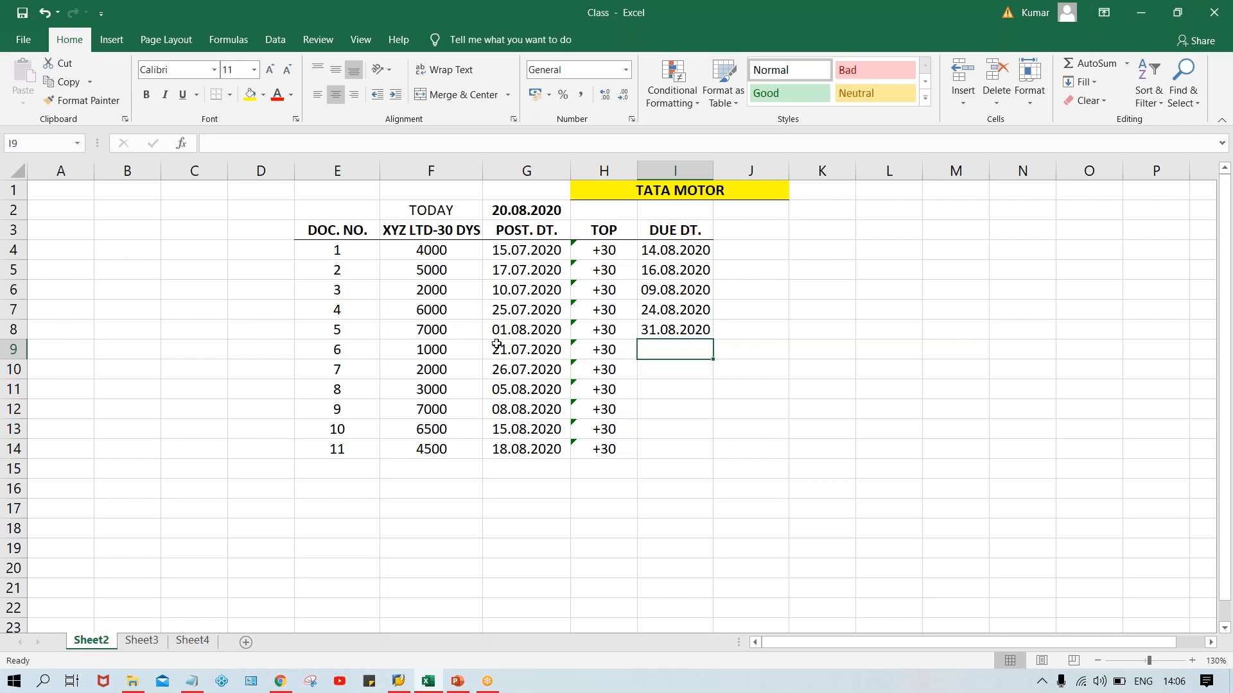
Enter 20.08.2020 as the due date of document 6 in I9
left_click(523, 350)
left_click(675, 344)
type("20.08")
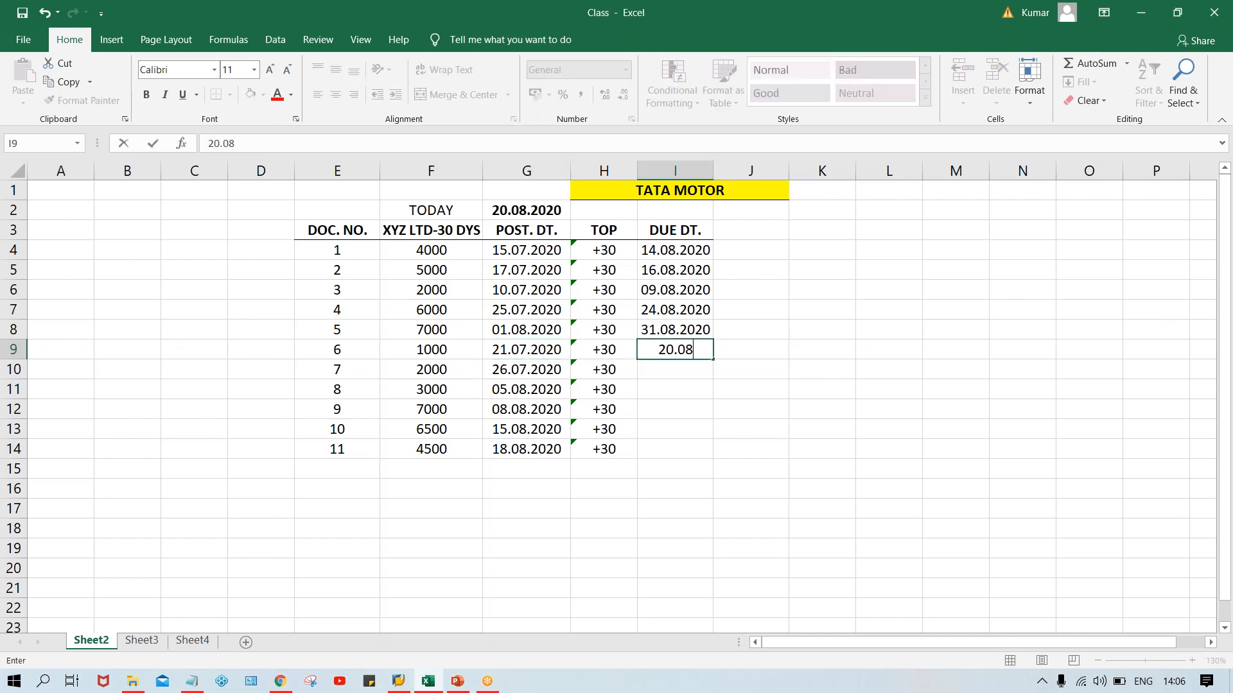
type(".2020")
key("Return")
Enter 25.07.2020 as the due date of document 7 in I10
left_click(510, 373)
left_click(680, 369)
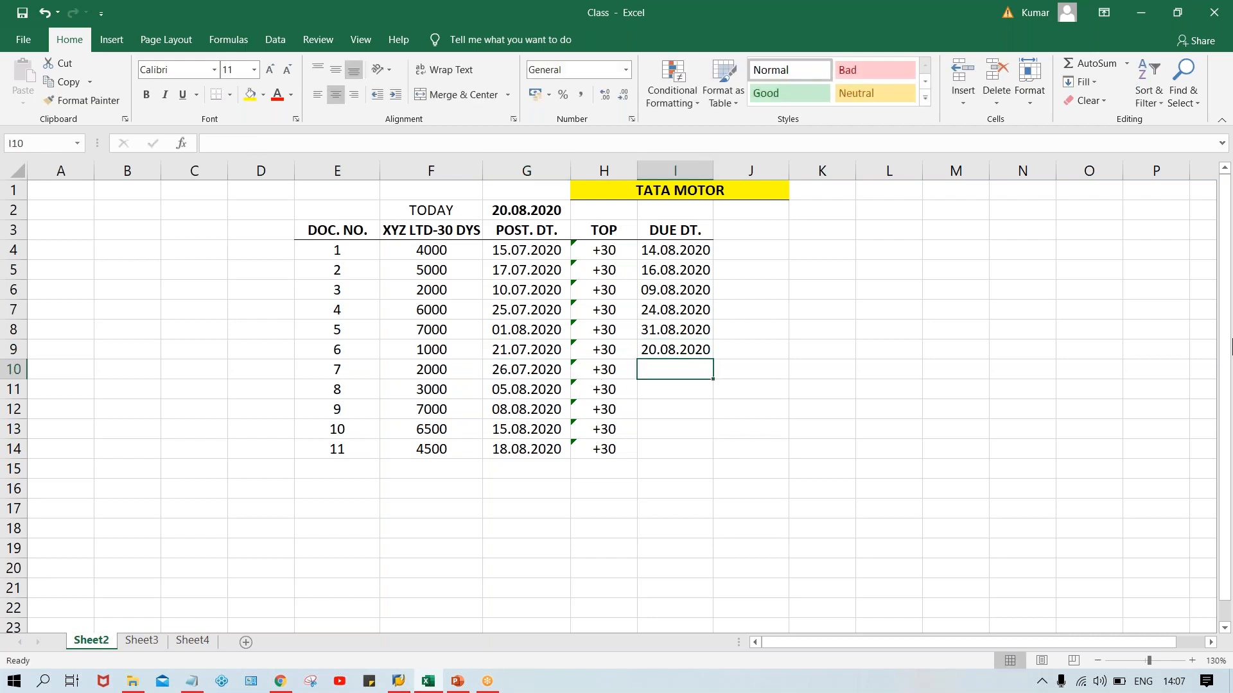
type("25.0")
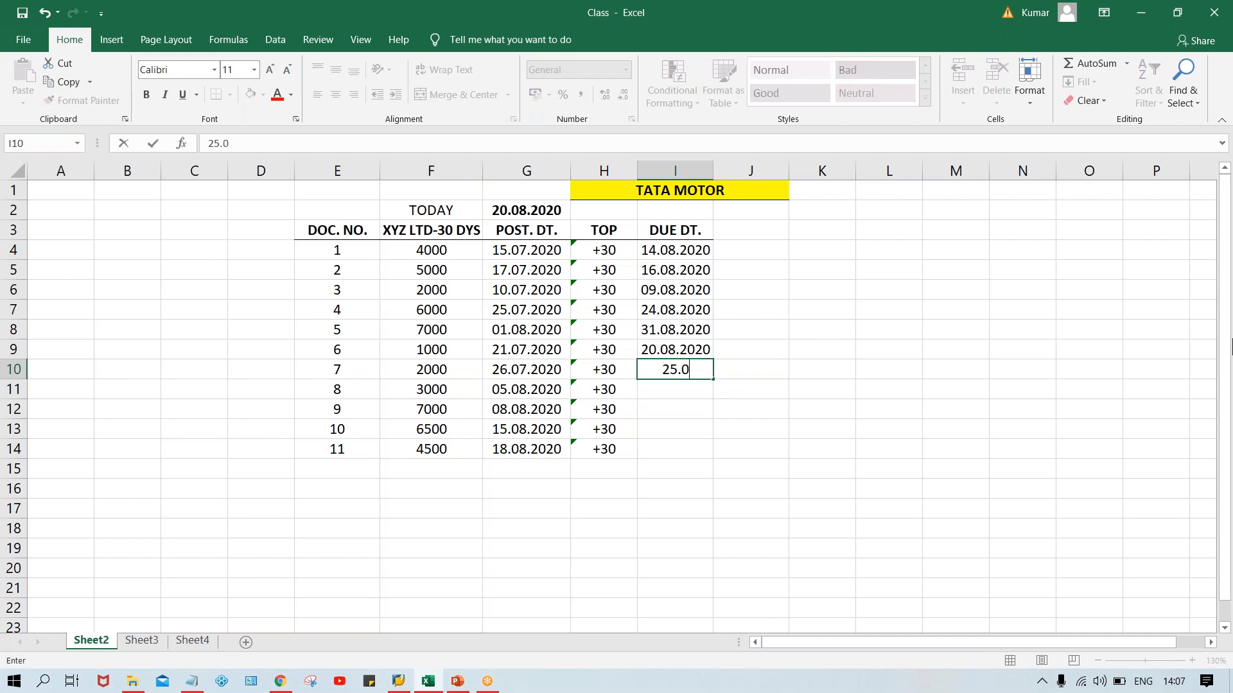
type("7.2020")
key("Return")
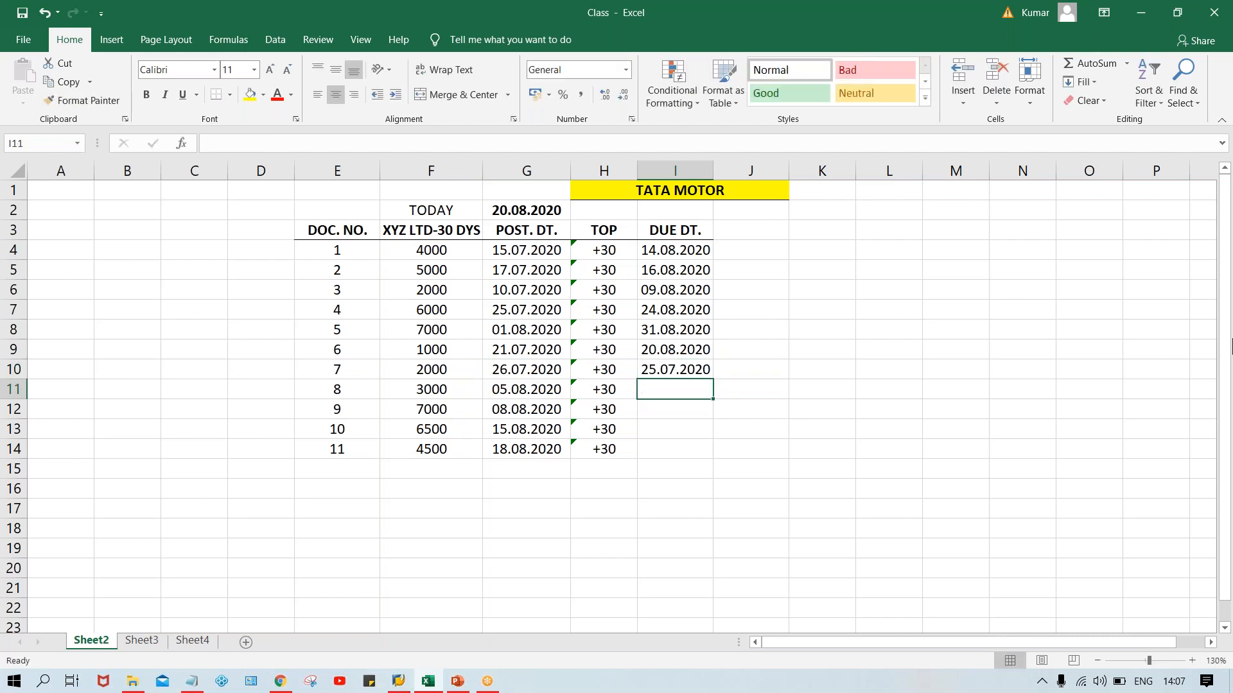
Correct the due date of document 7 in I10 to 25.08.2020
double_click(678, 366)
key("BackSpace")
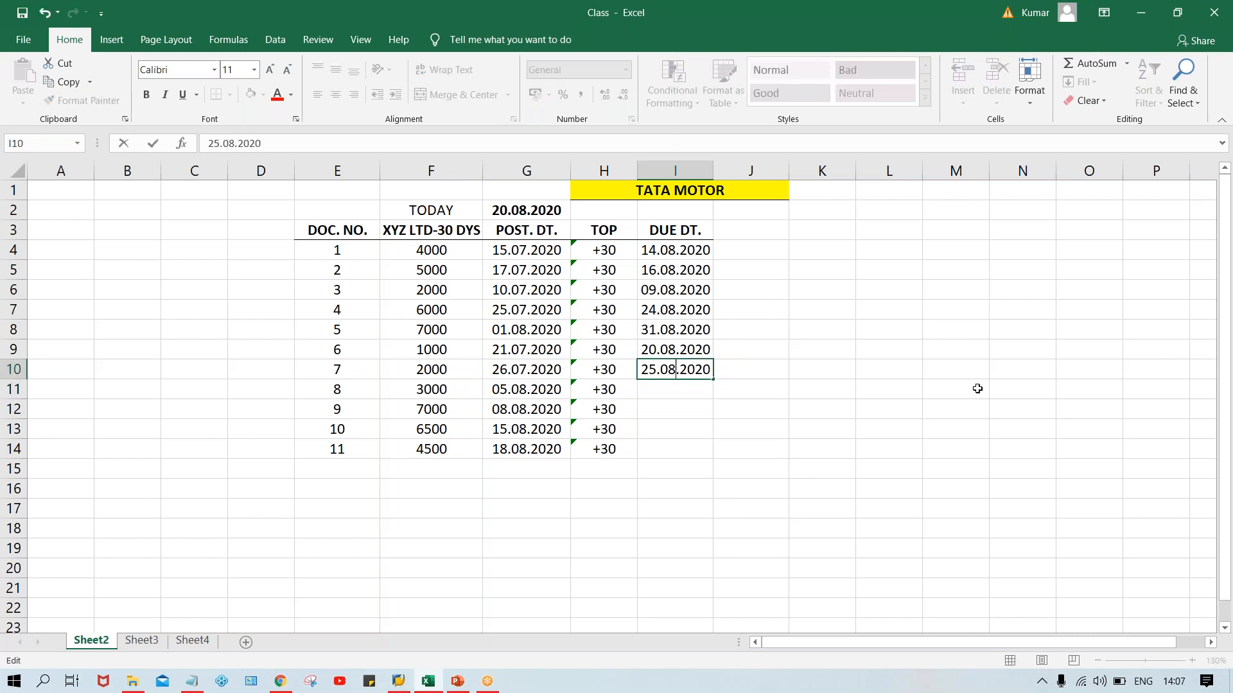
type("8")
key("Return")
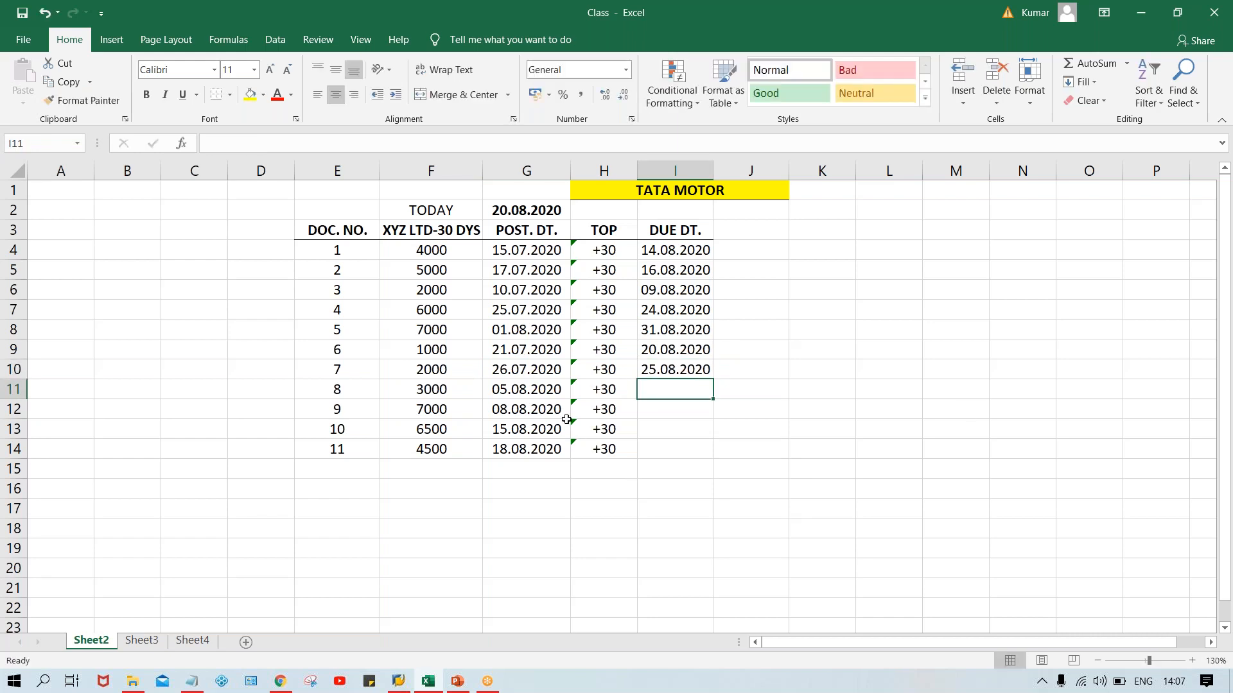
Enter 04.09.2020 as the due date of document 8 in I11
left_click(505, 391)
left_click(664, 388)
left_click(505, 390)
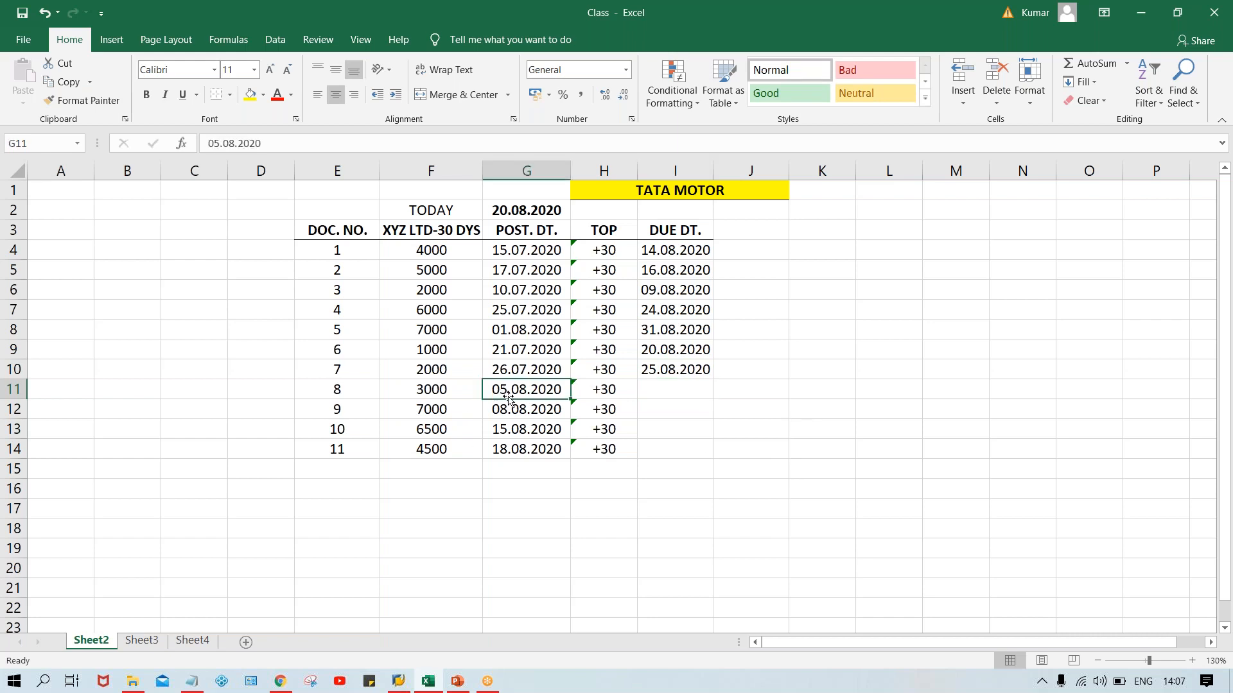
left_click(666, 389)
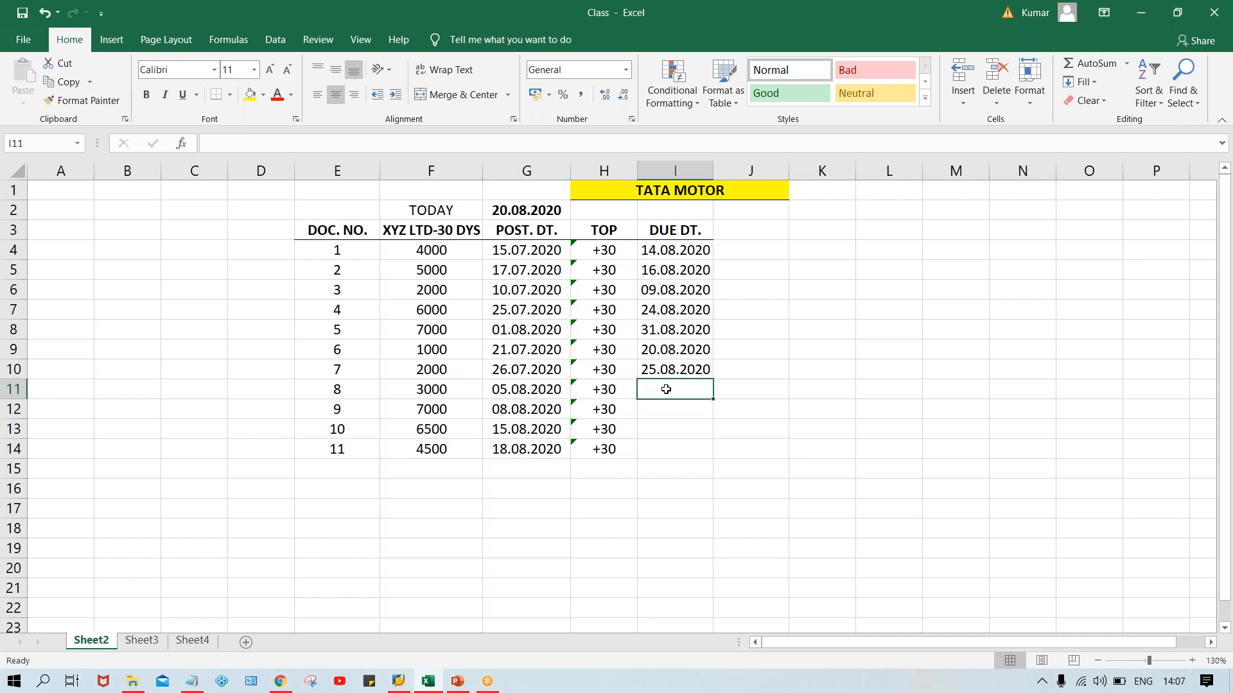
type("04.09.2020")
key("Return")
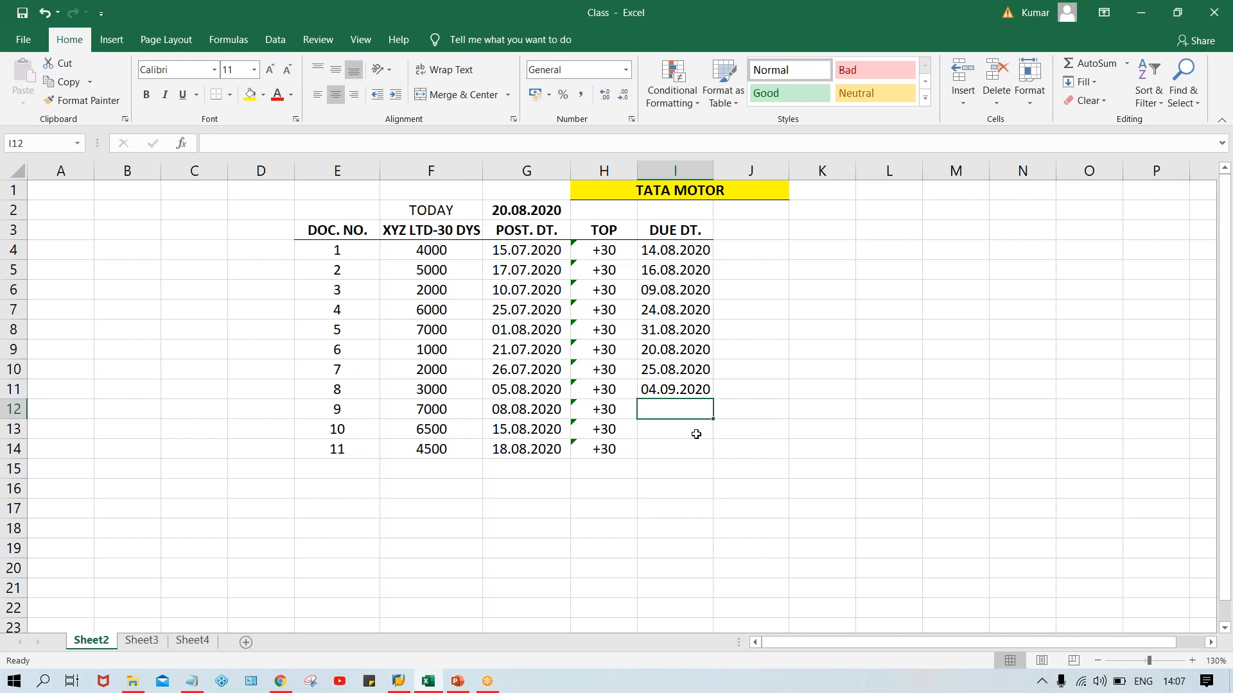
Enter the due dates 07.09.2020, 14.09.2020 and 17.09.2020 for documents 9, 10 and 11 in I12 to I14
type("07.")
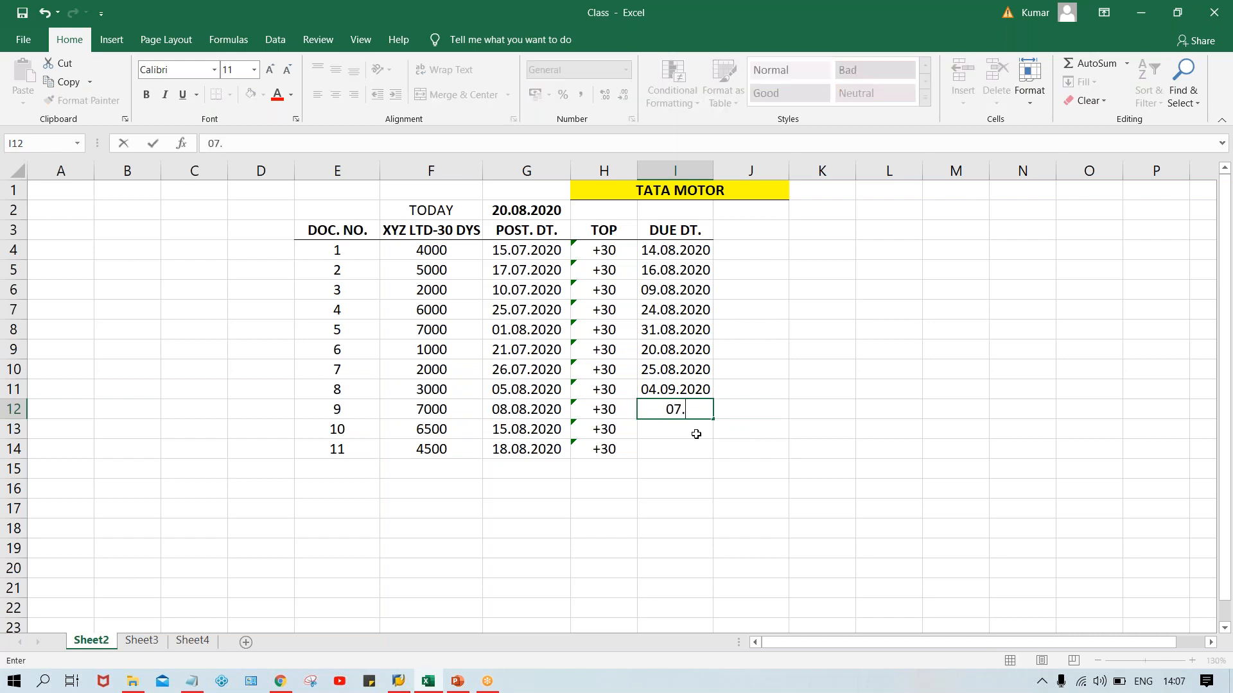
type("09.2020")
key("Return")
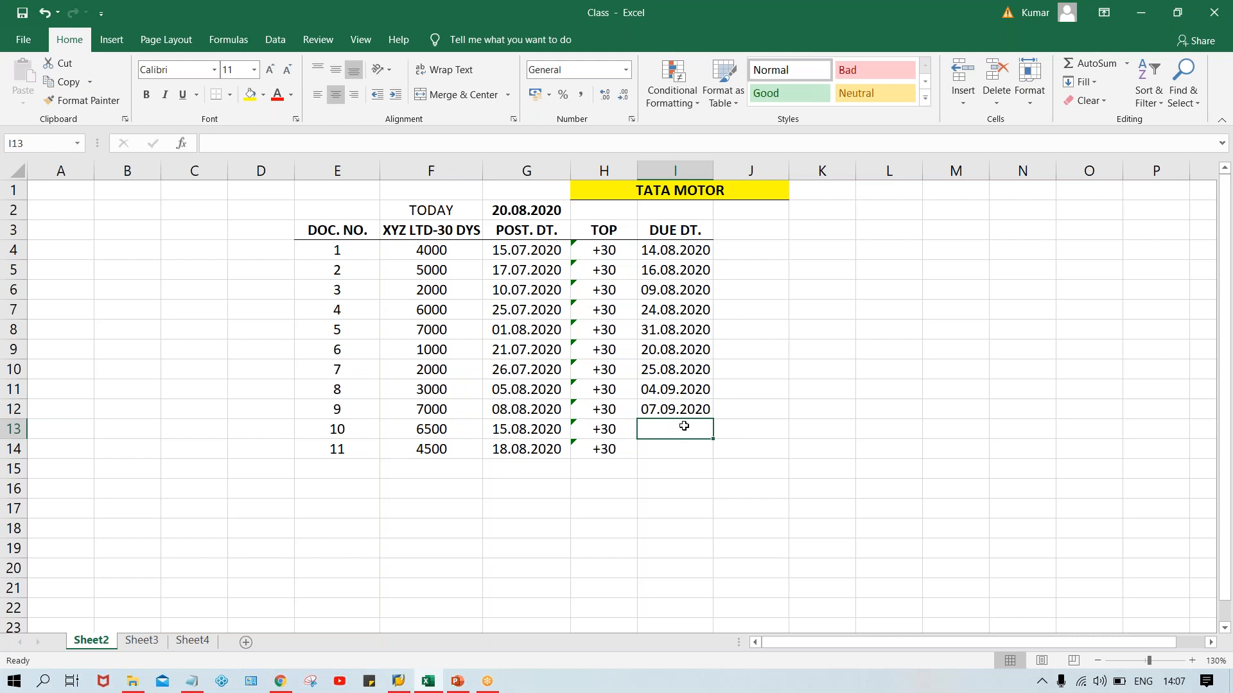
type("14.")
type("09.20")
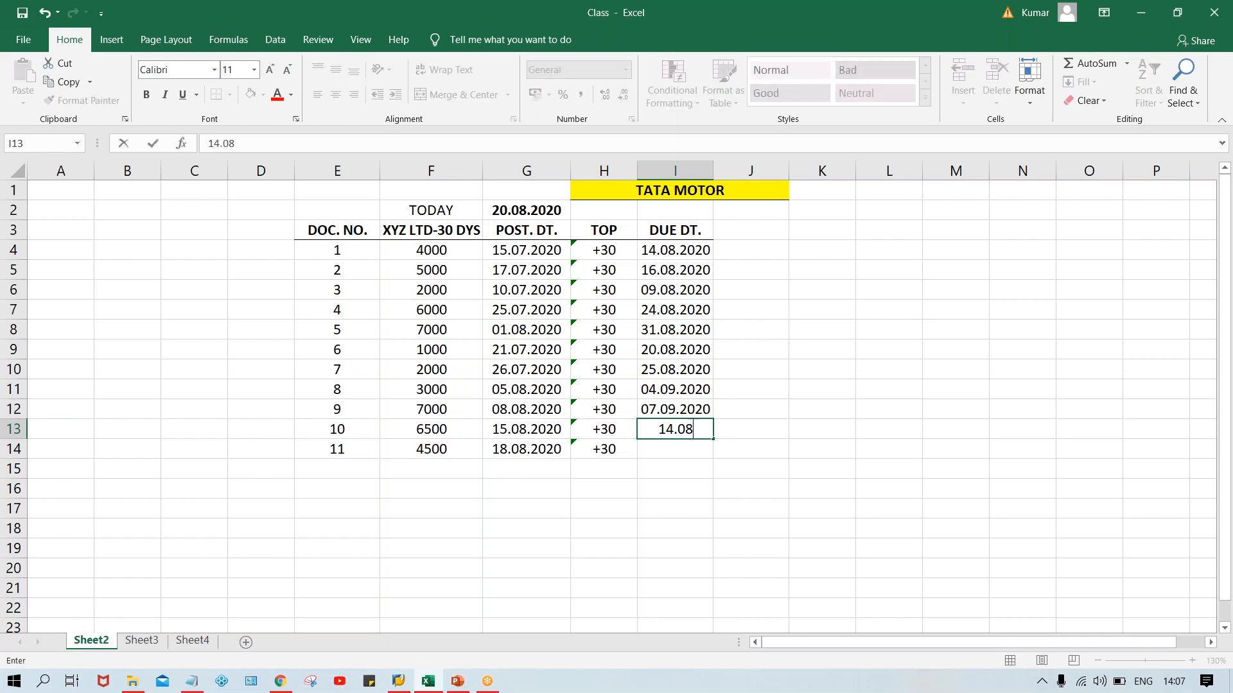
type("20")
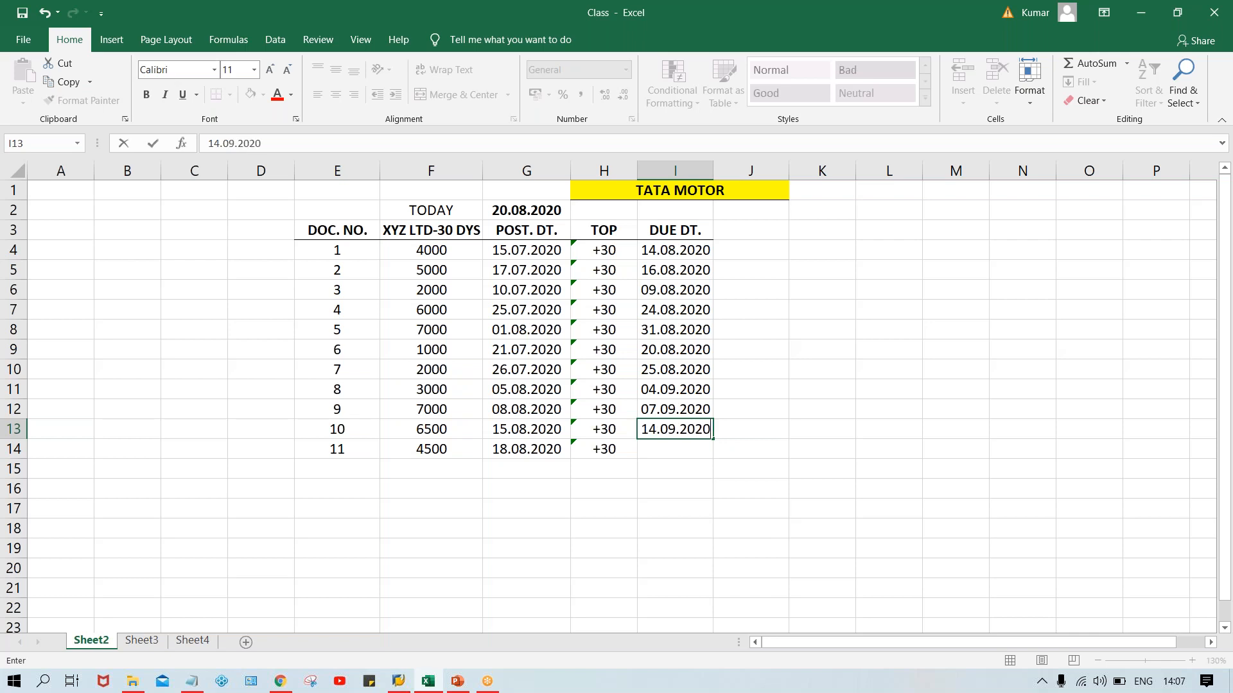
key("Return")
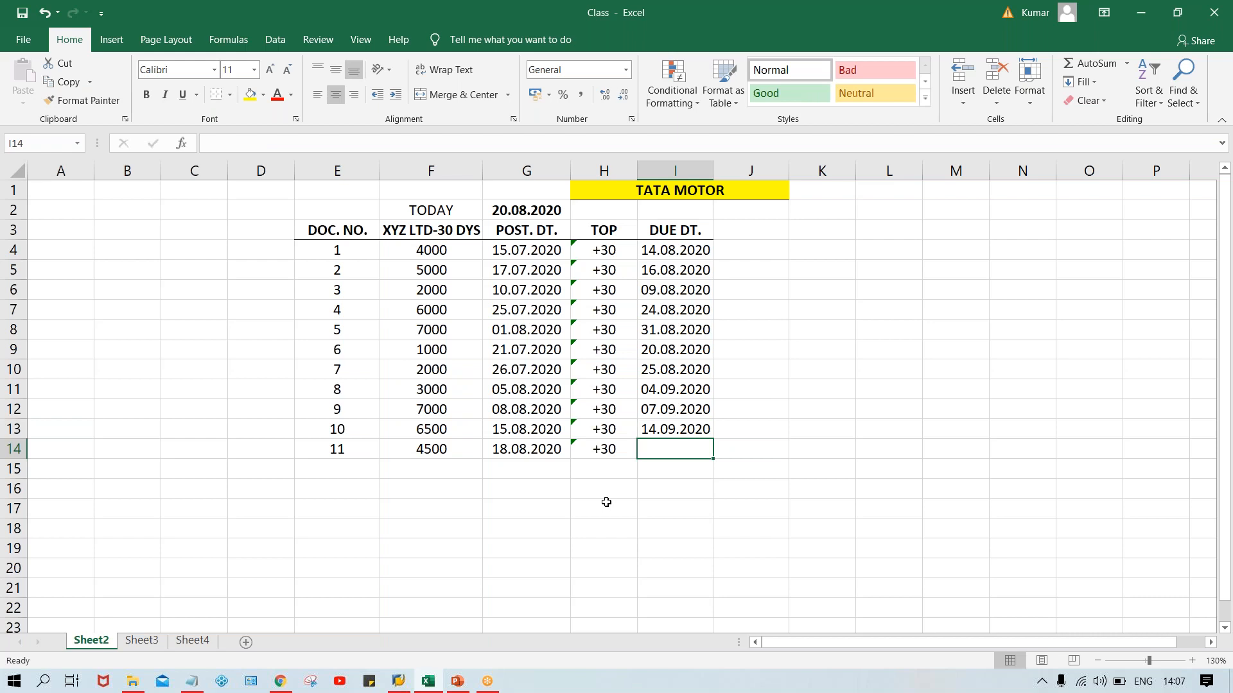
type("17.")
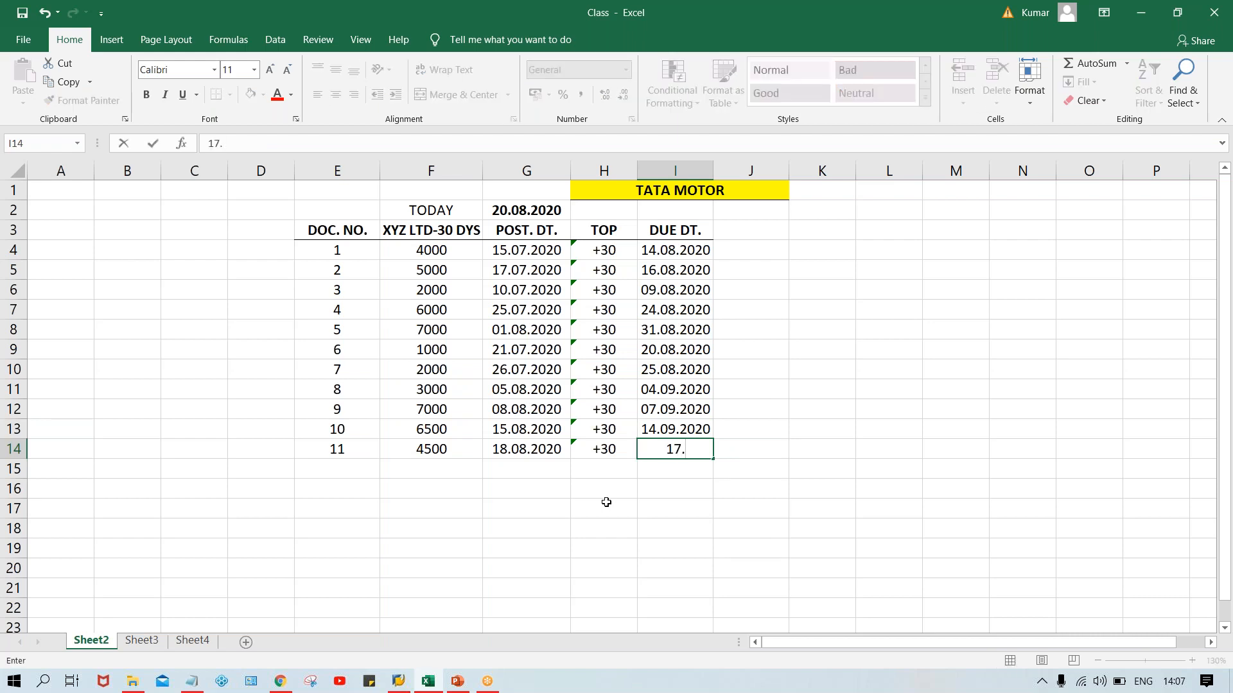
type("09.2020")
key("Return")
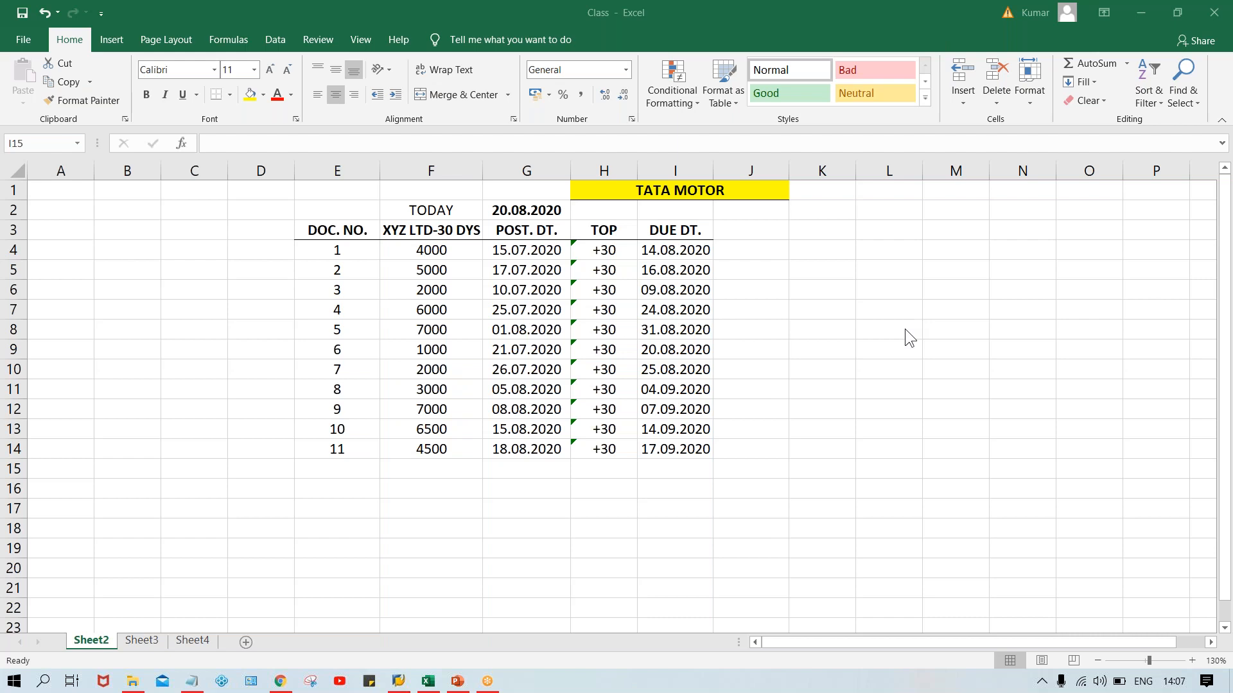
Add a STATUS column header in J3, formatted bold with a bottom border like the other headers
left_click(767, 289)
left_click_drag(659, 253, 671, 452)
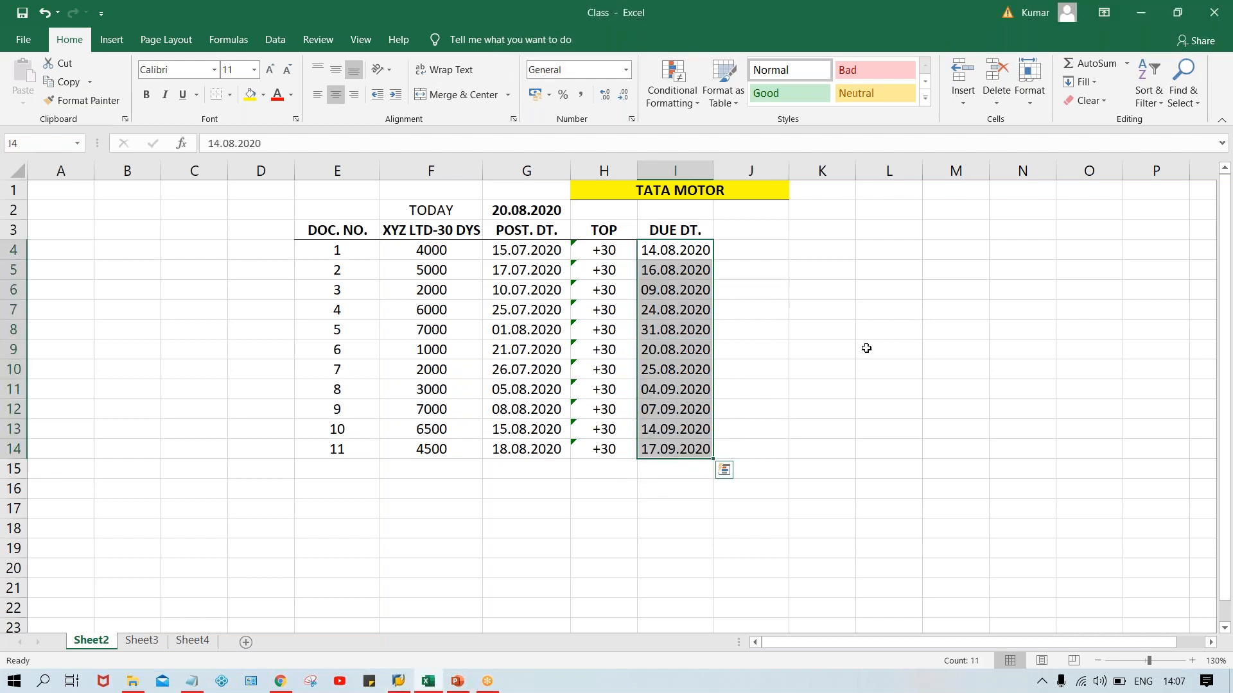
left_click(888, 330)
left_click(745, 231)
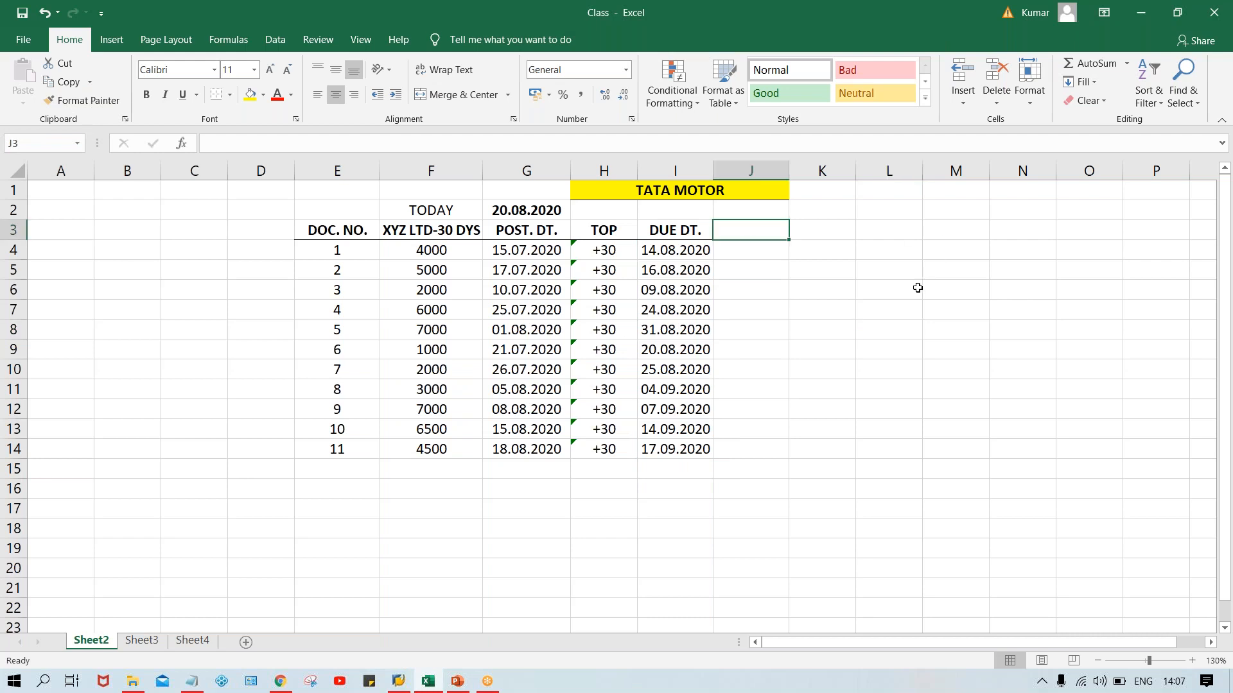
type("S")
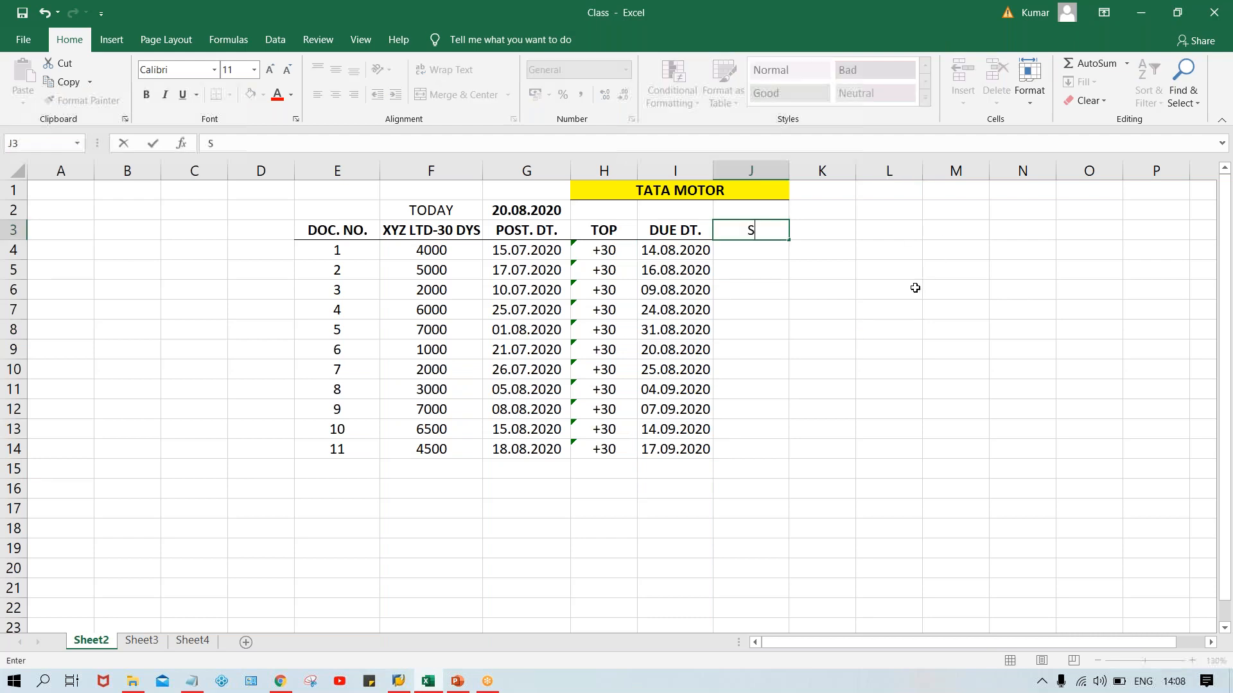
type("TATUS")
key("Return")
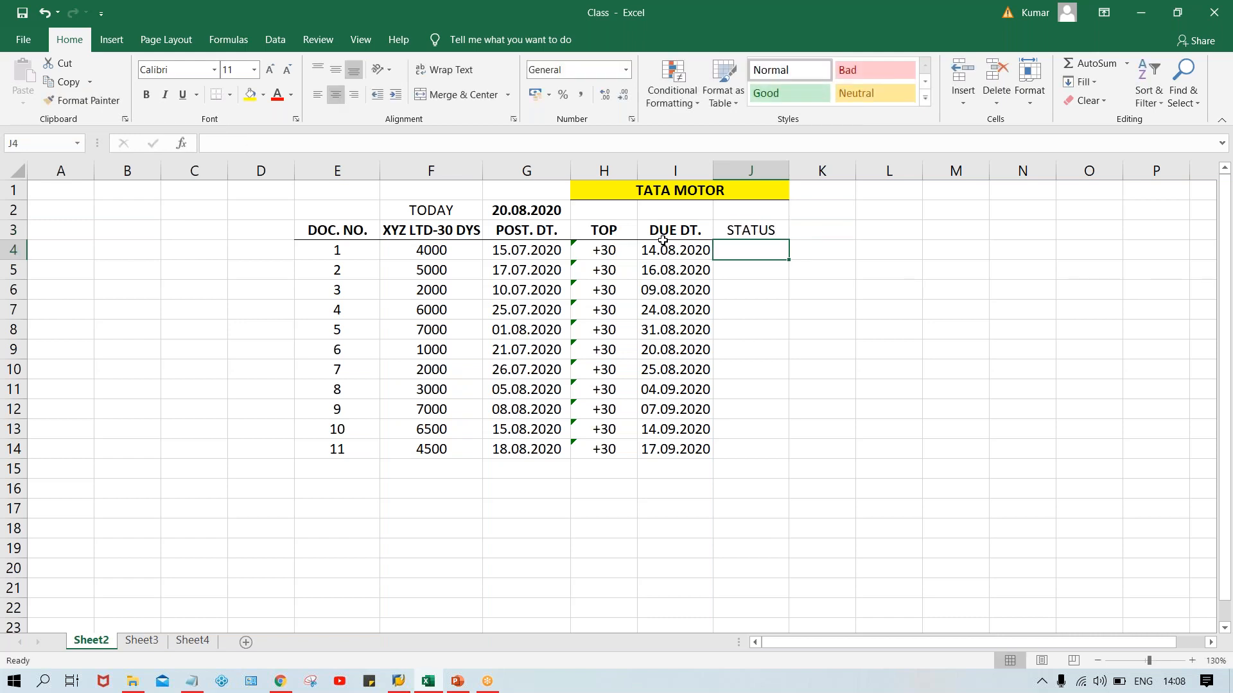
left_click(758, 228)
key("ctrl+b")
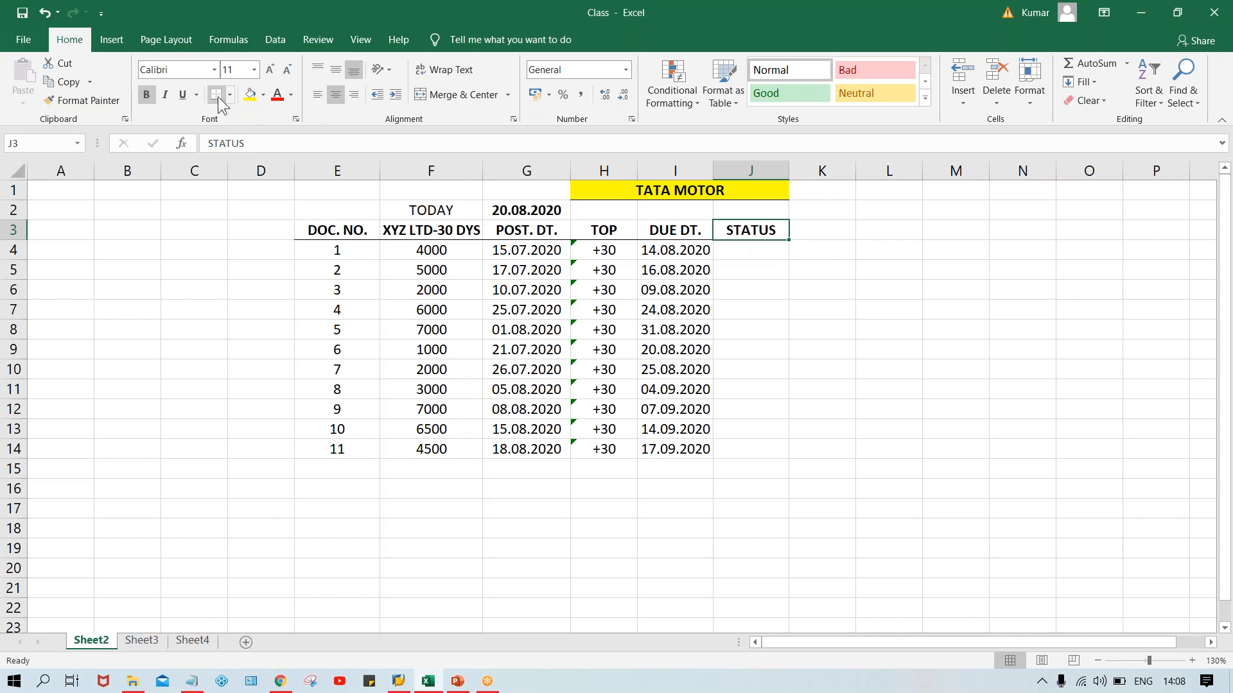
left_click(846, 288)
left_click(742, 251)
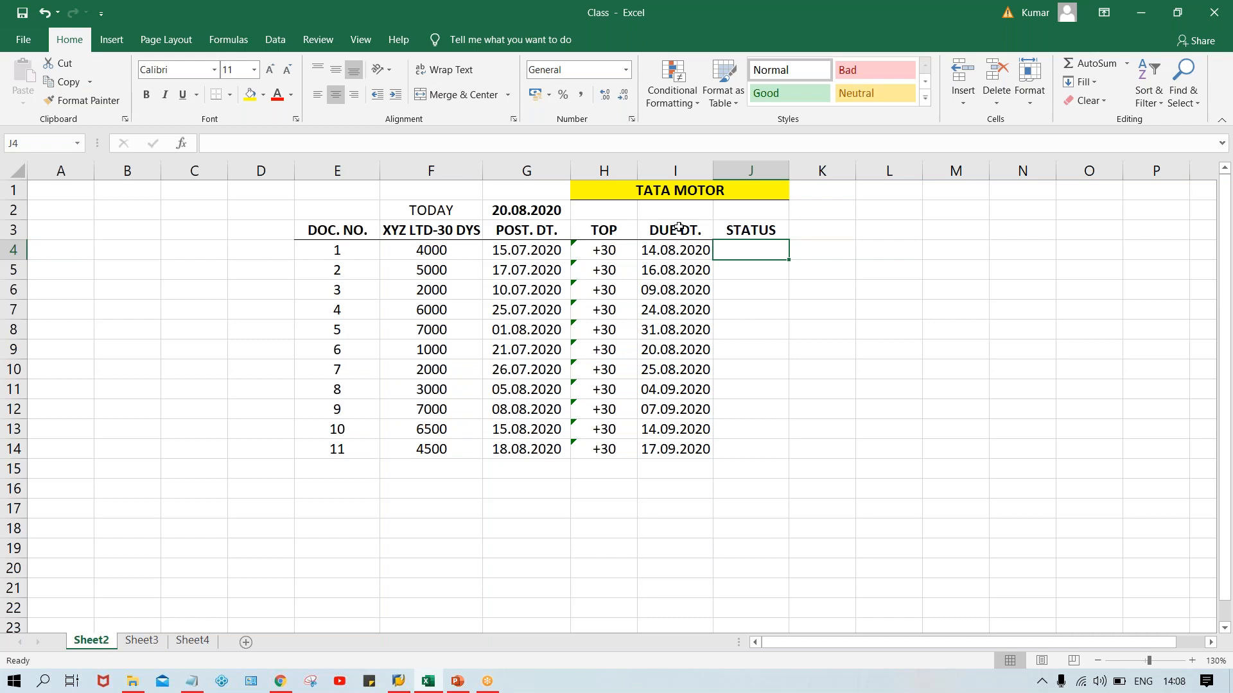
left_click(519, 214)
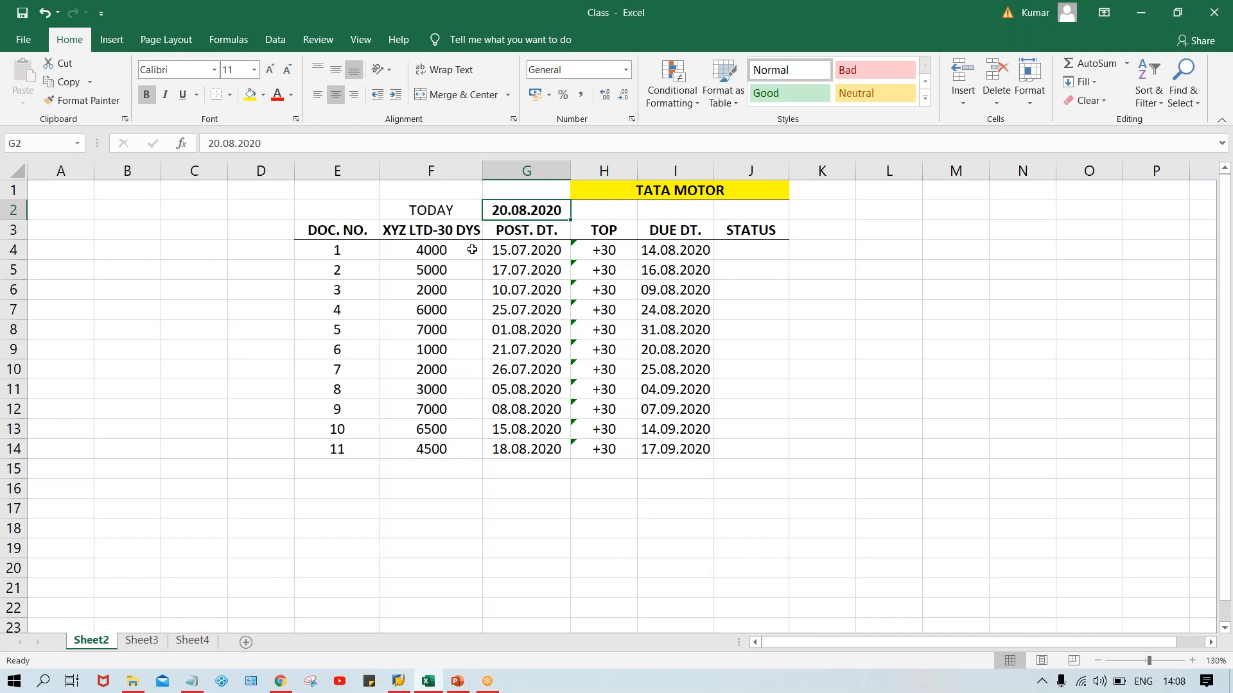
left_click(684, 251)
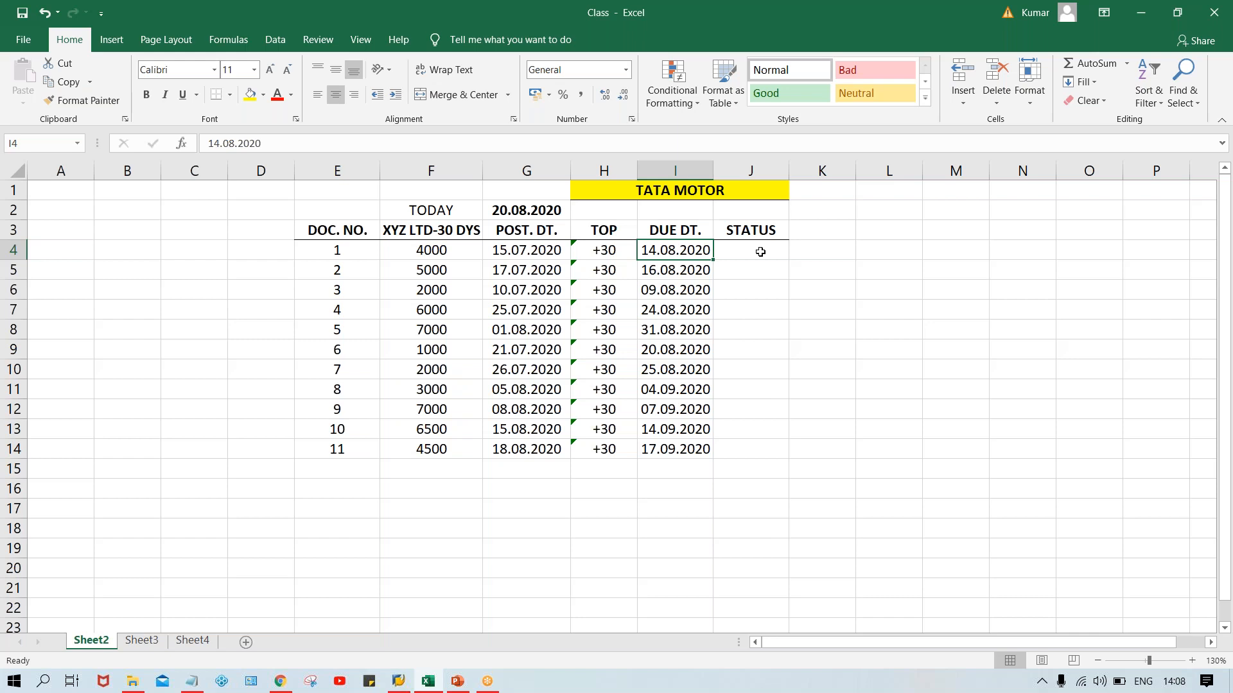
type("OD")
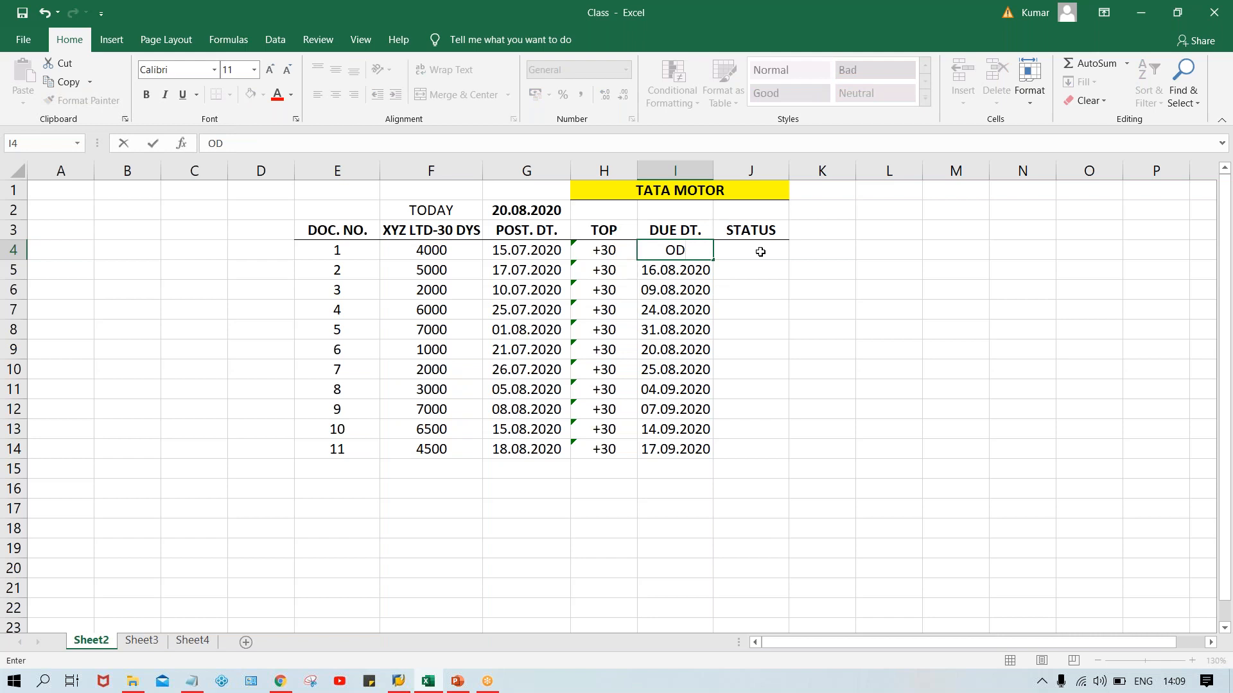
key("Escape")
Enter OD as the status of document 1 in J4
left_click(771, 255)
type("OD")
key("Return")
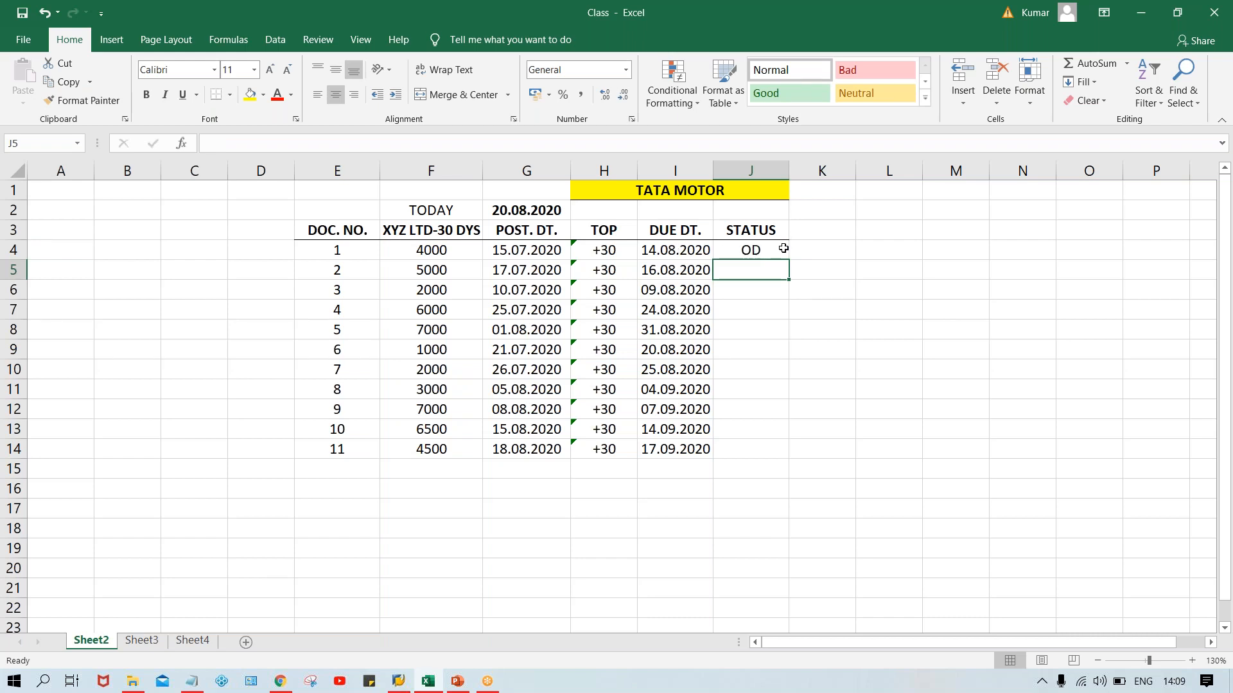
Copy the OD status down into J5 and J6 for documents 2 and 3
left_click(655, 272)
left_click(735, 270)
key("ctrl+d")
key("Down")
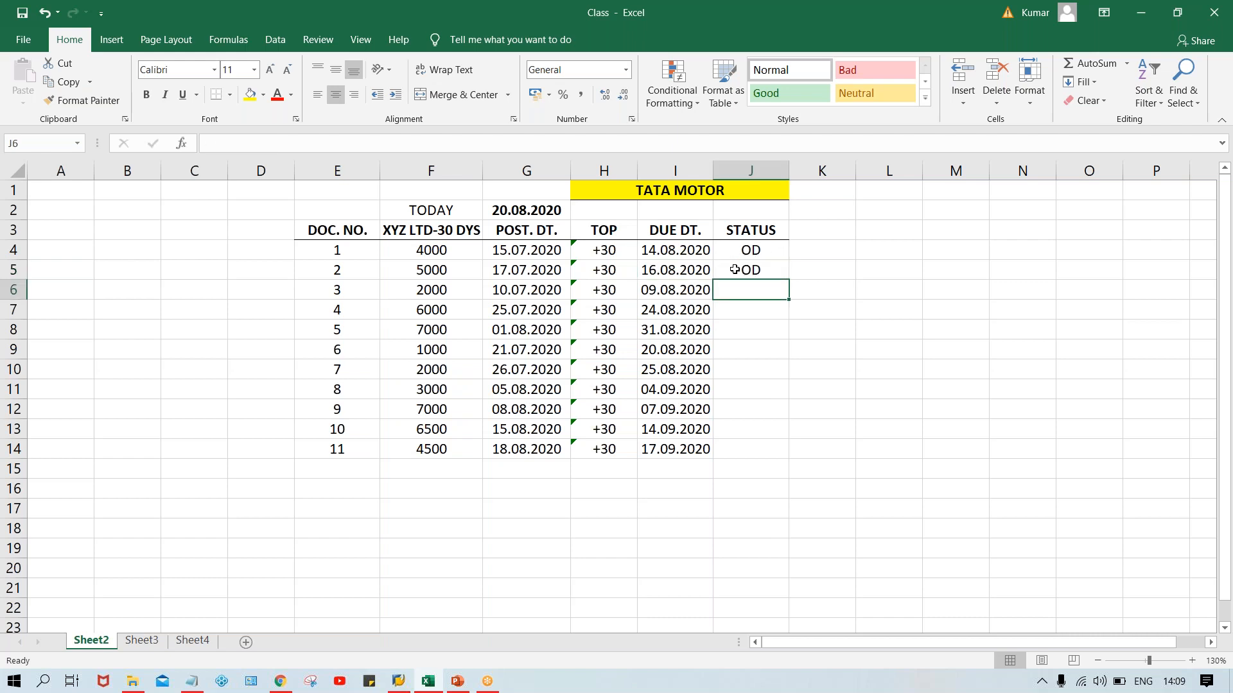
left_click(664, 292)
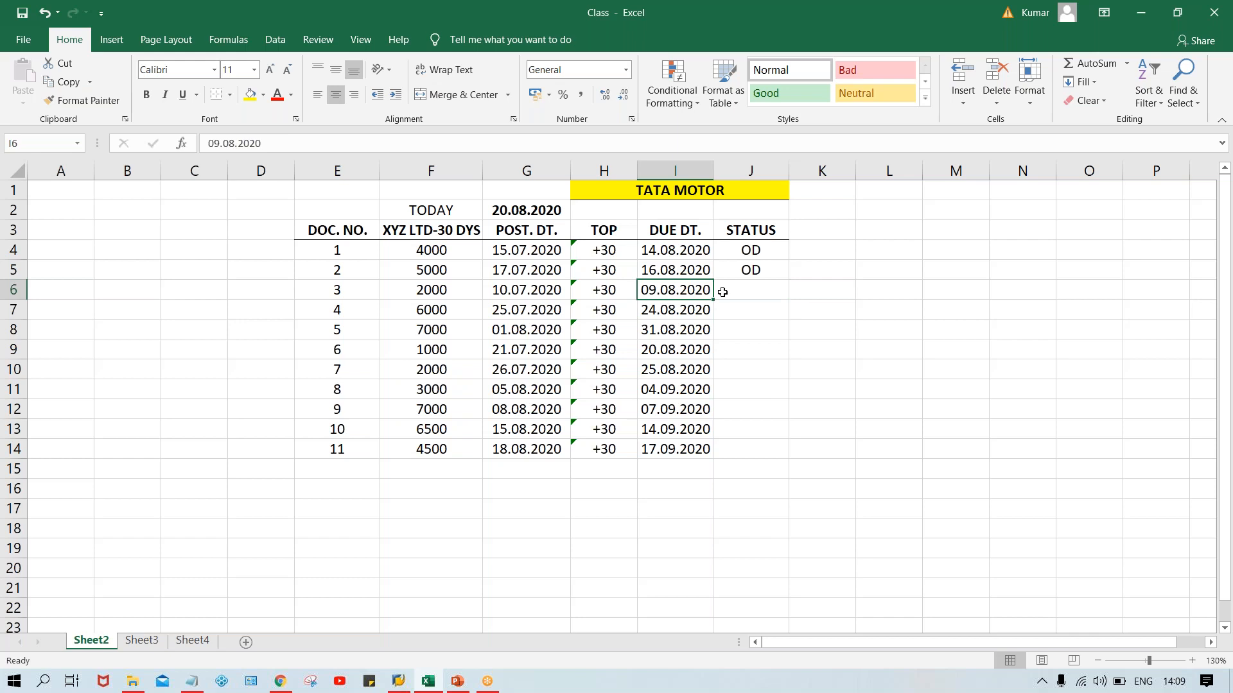
left_click(738, 293)
key("ctrl+d")
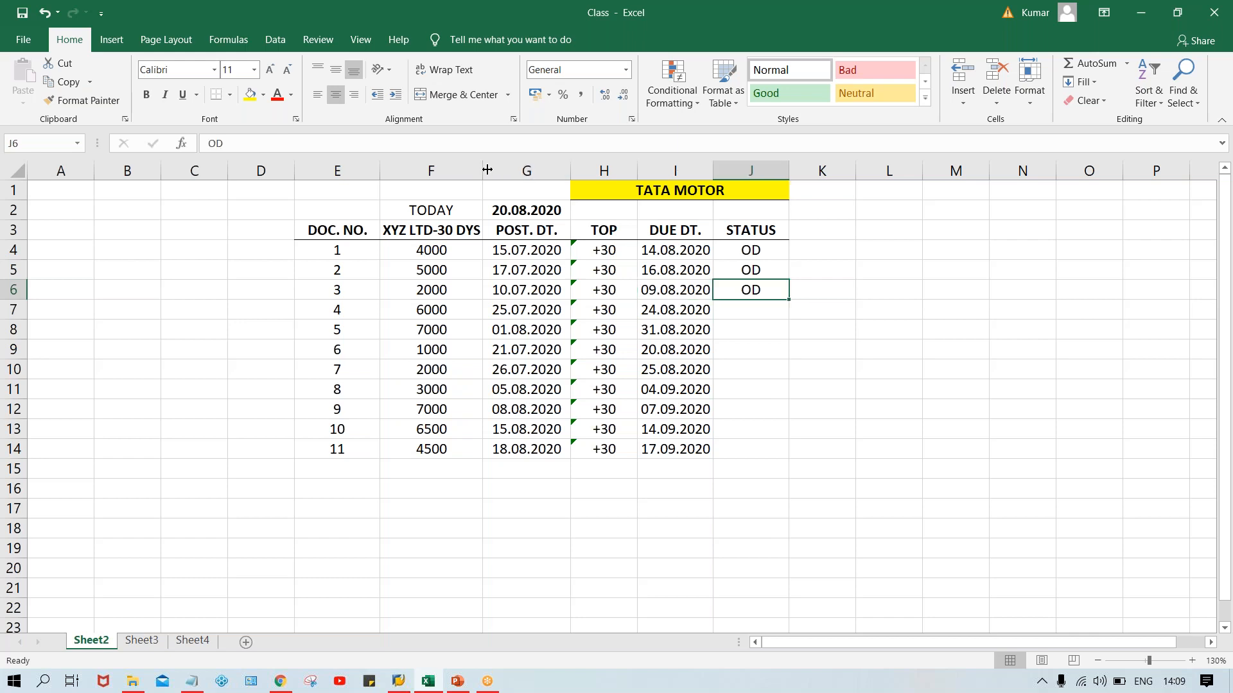
Enter ND as the status of document 4 in J7
left_click(506, 214)
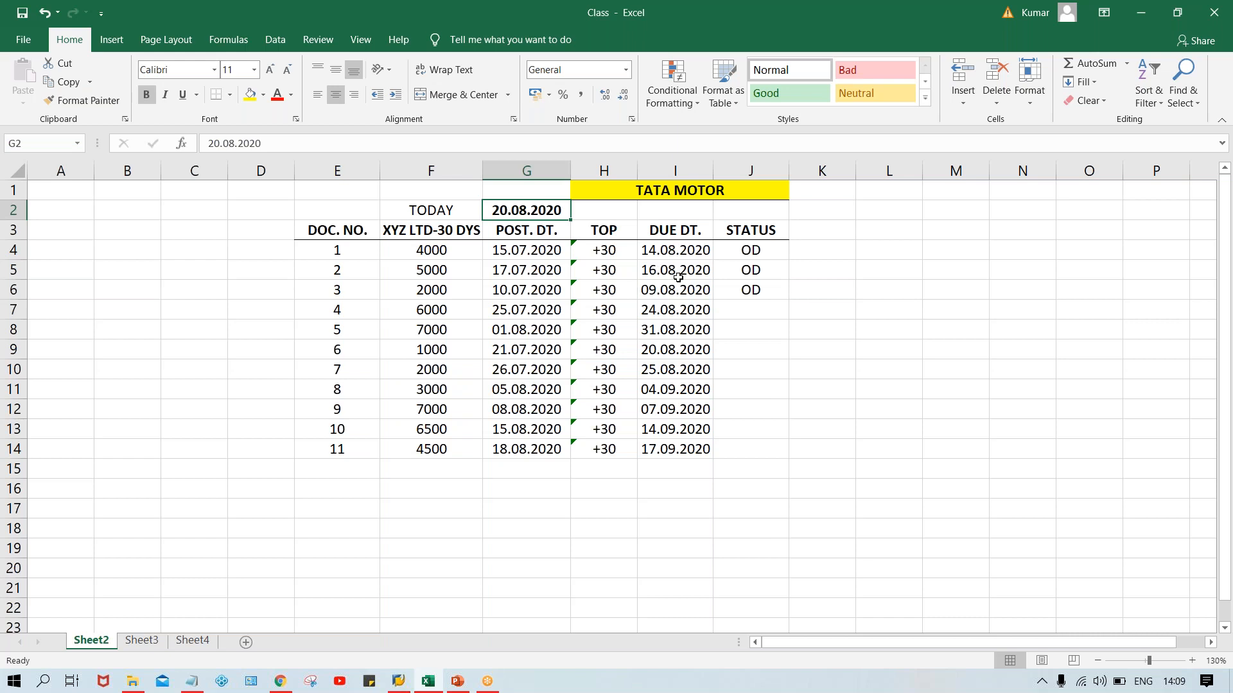
left_click(749, 311)
left_click(679, 308)
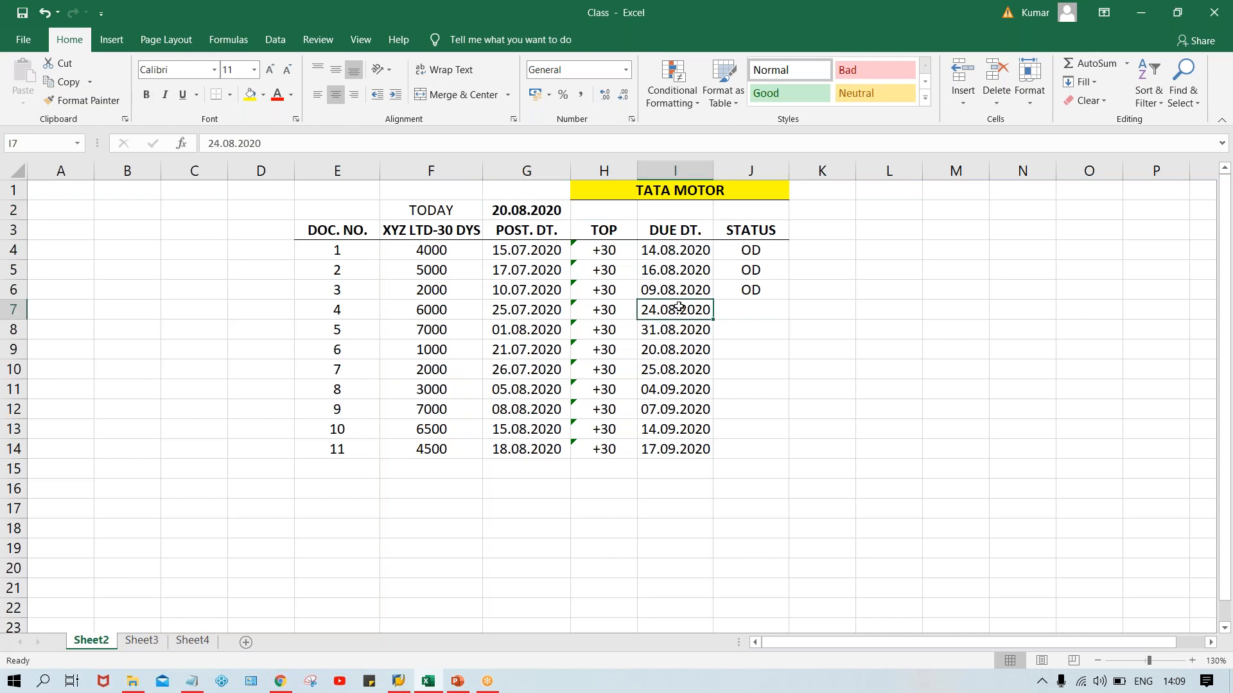
left_click(737, 303)
type("ND")
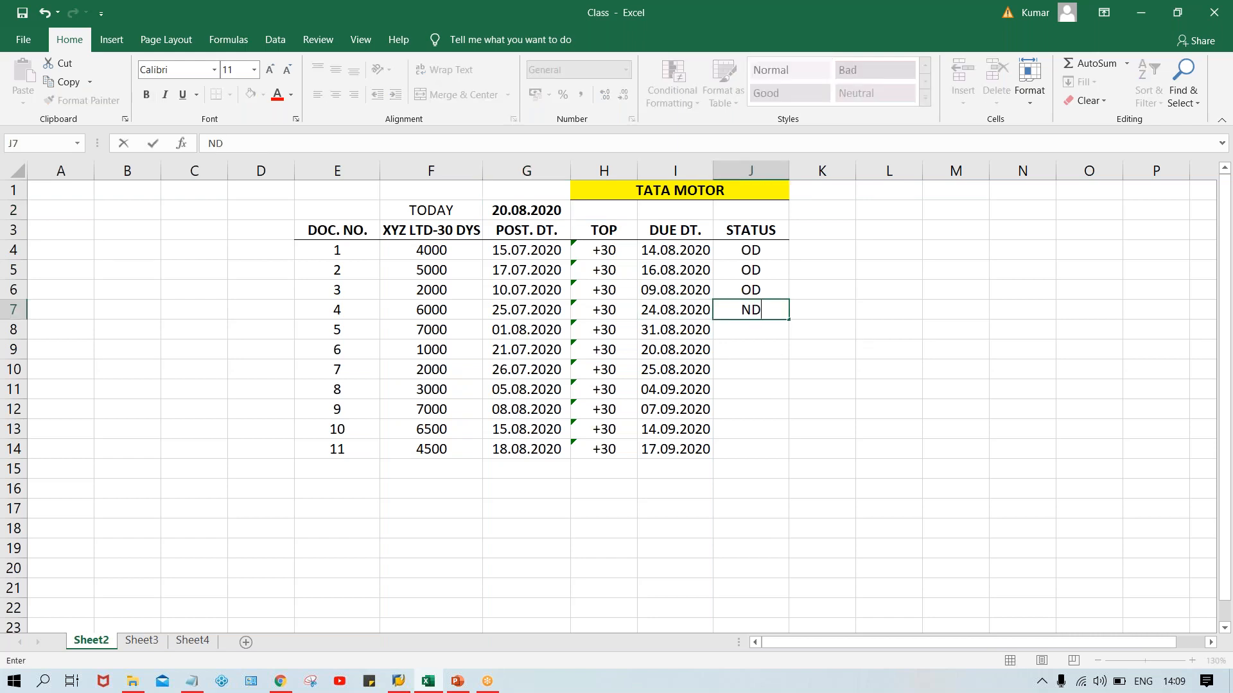
key("Return")
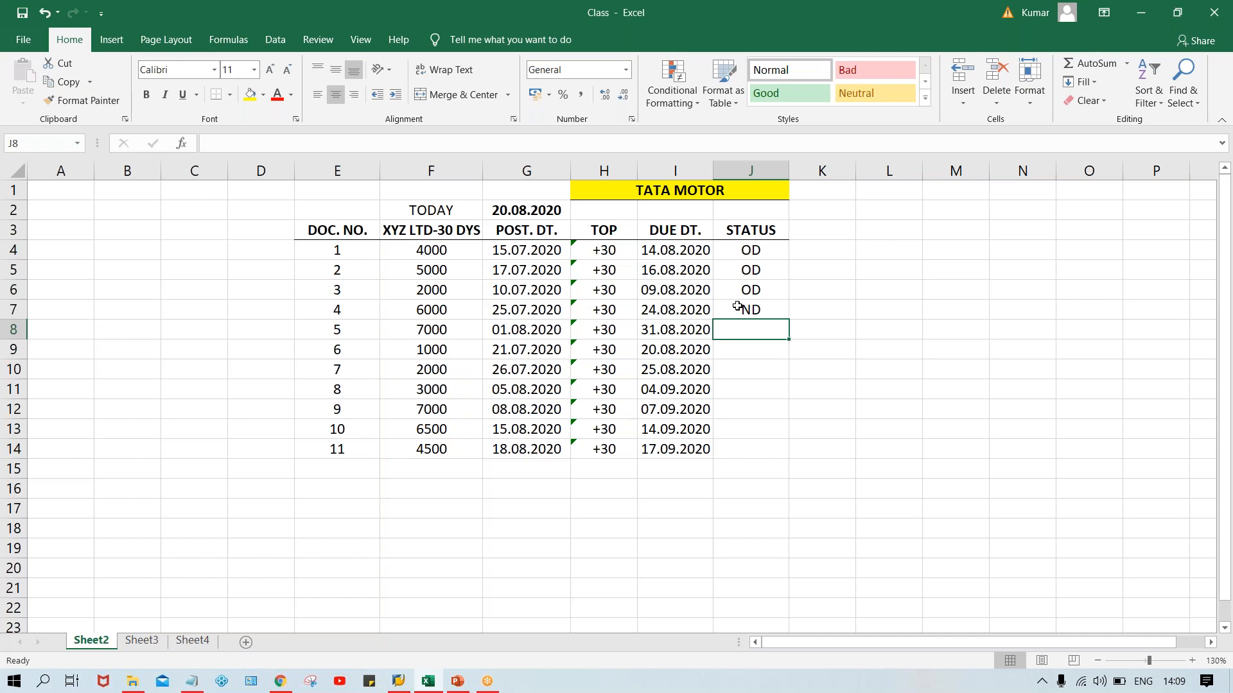
Copy the ND status down into J8 for document 5
left_click(662, 334)
left_click(732, 328)
key("ctrl+d")
left_click(662, 333)
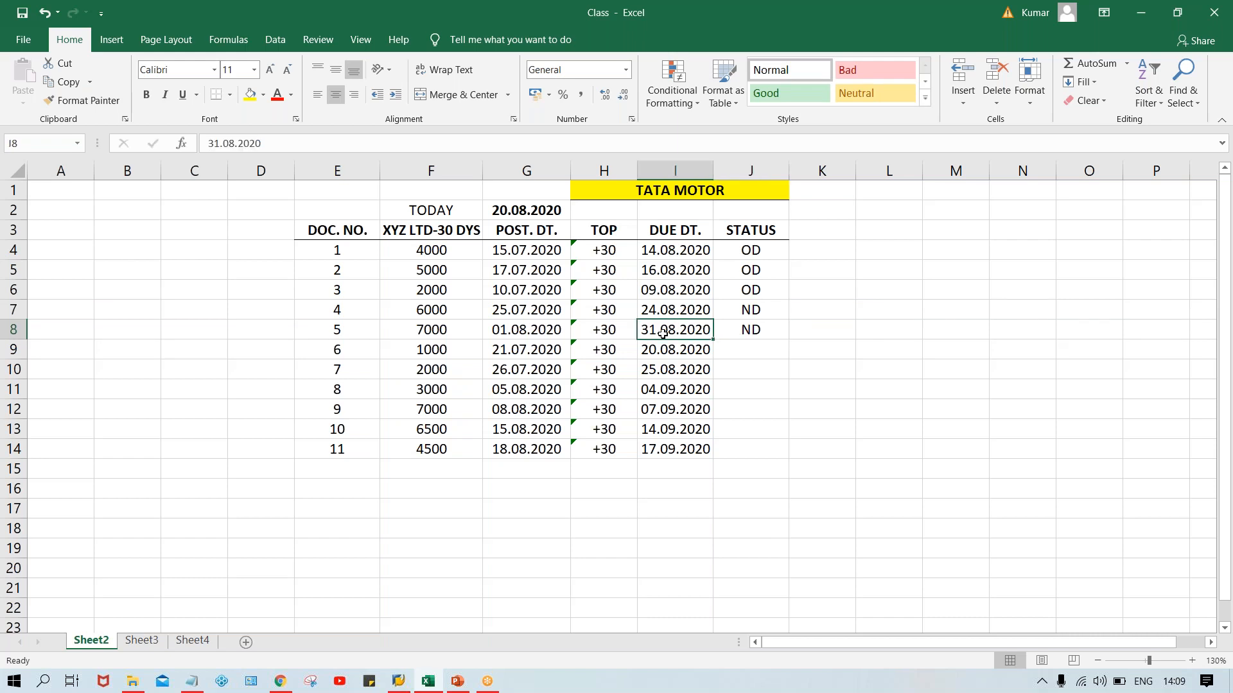
Compare document 6's due date with today's date in G2 and enter DUE as its status in J9
left_click(744, 349)
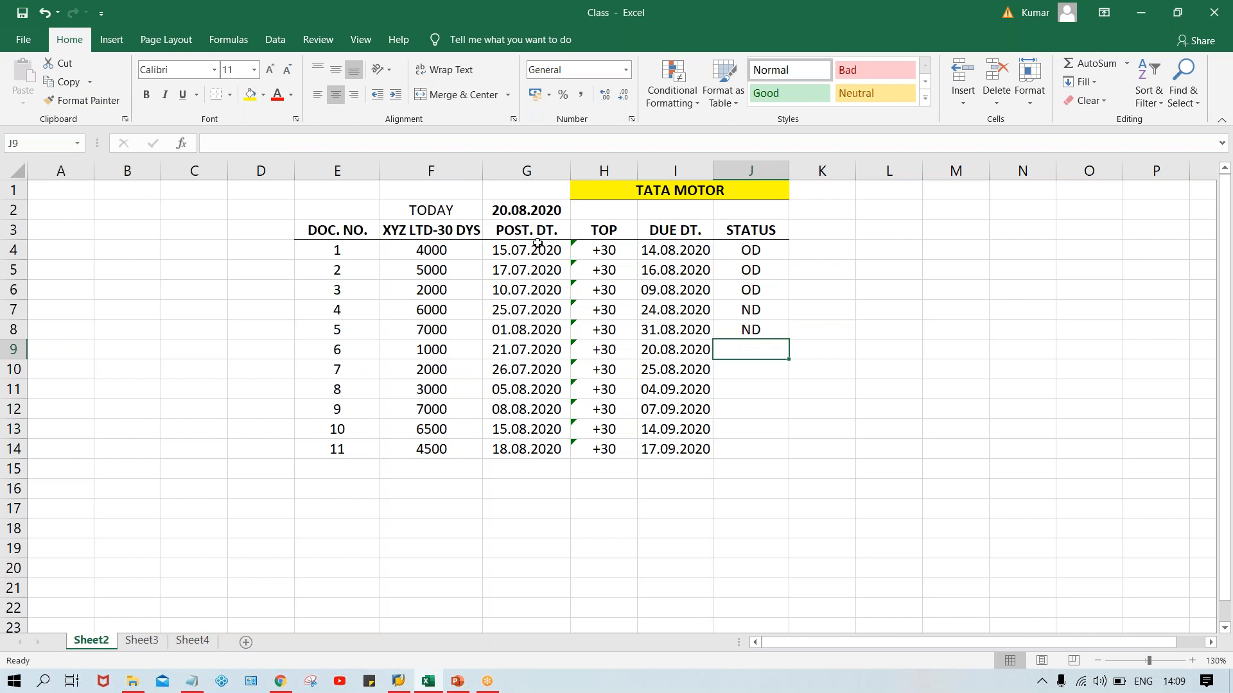
left_click(518, 210)
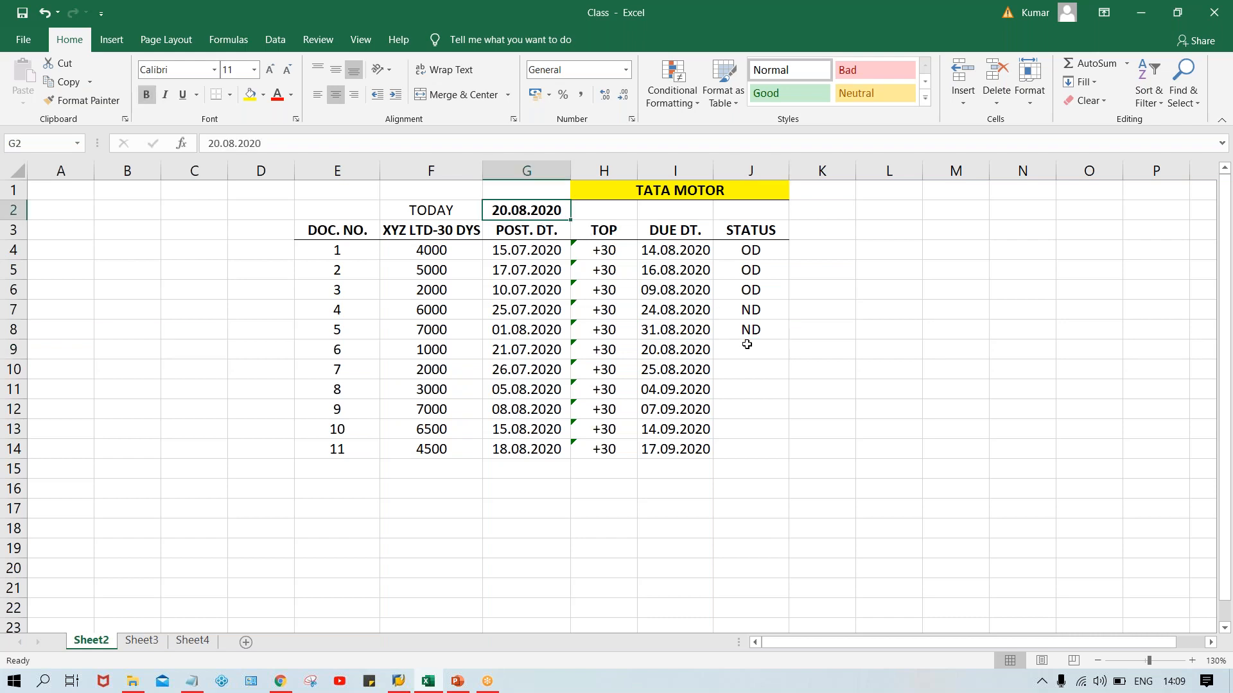
left_click(748, 348)
type("DUE")
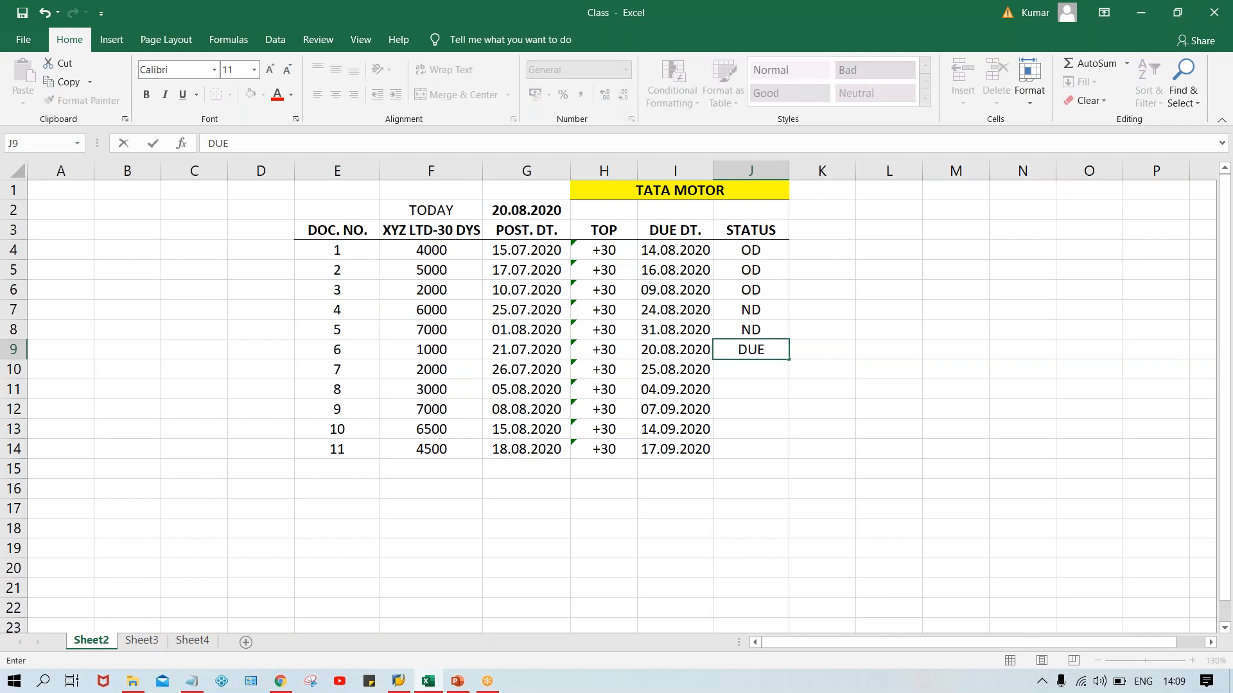
key("Return")
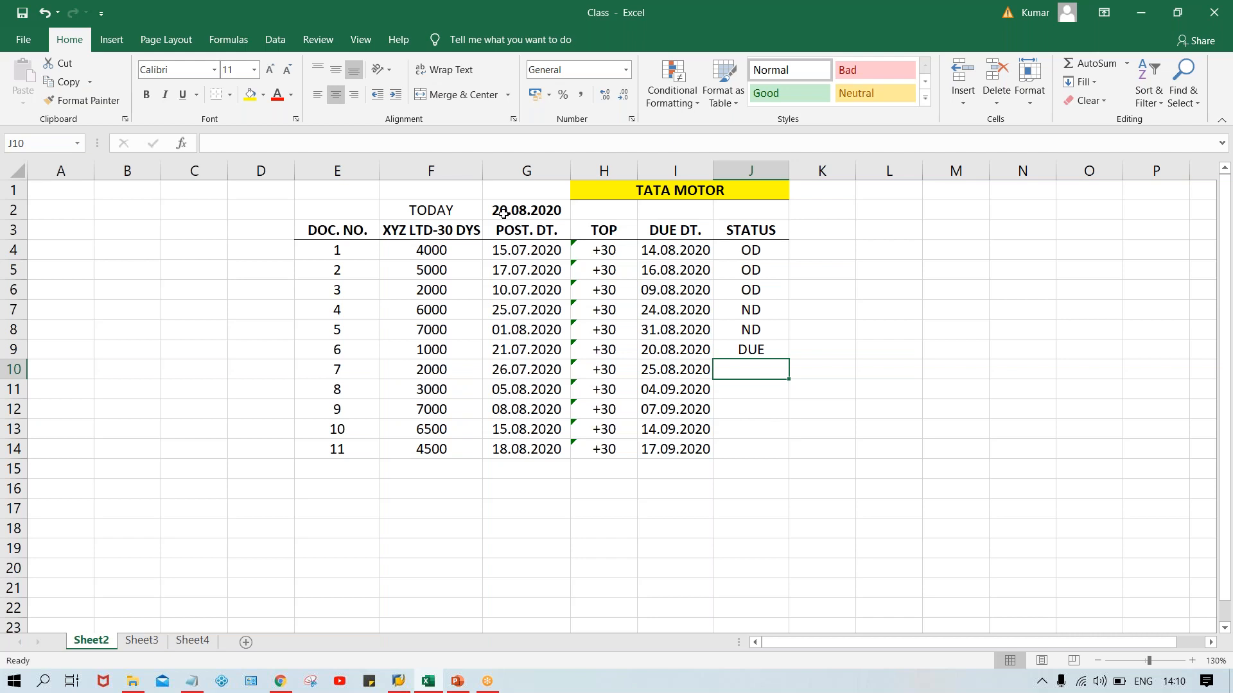
Enter ND as the status of document 7 in J10
left_click(675, 350)
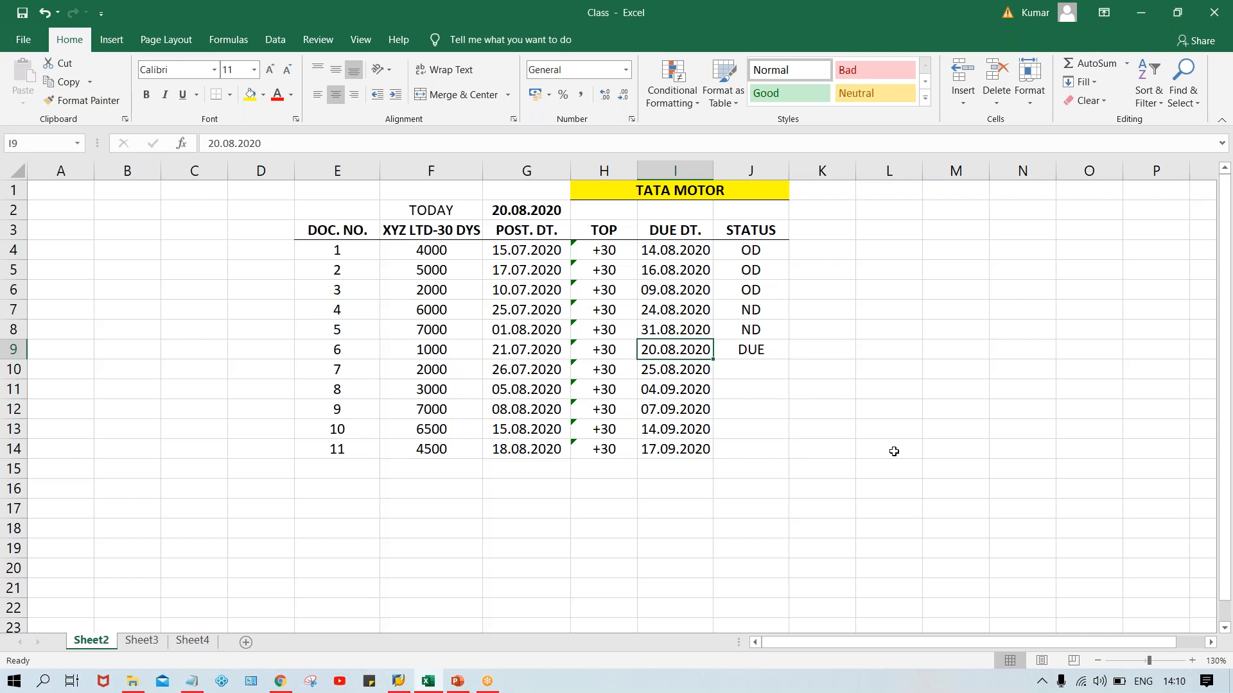
key("Right")
key("Down")
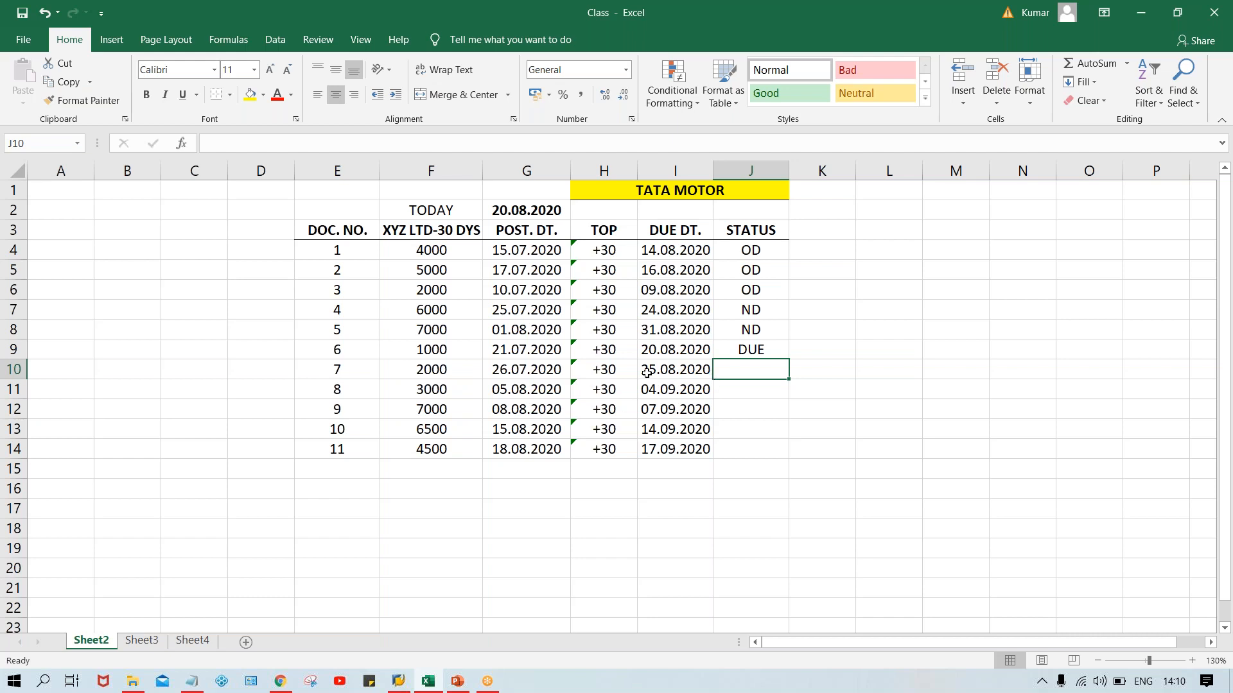
type("ND")
key("Return")
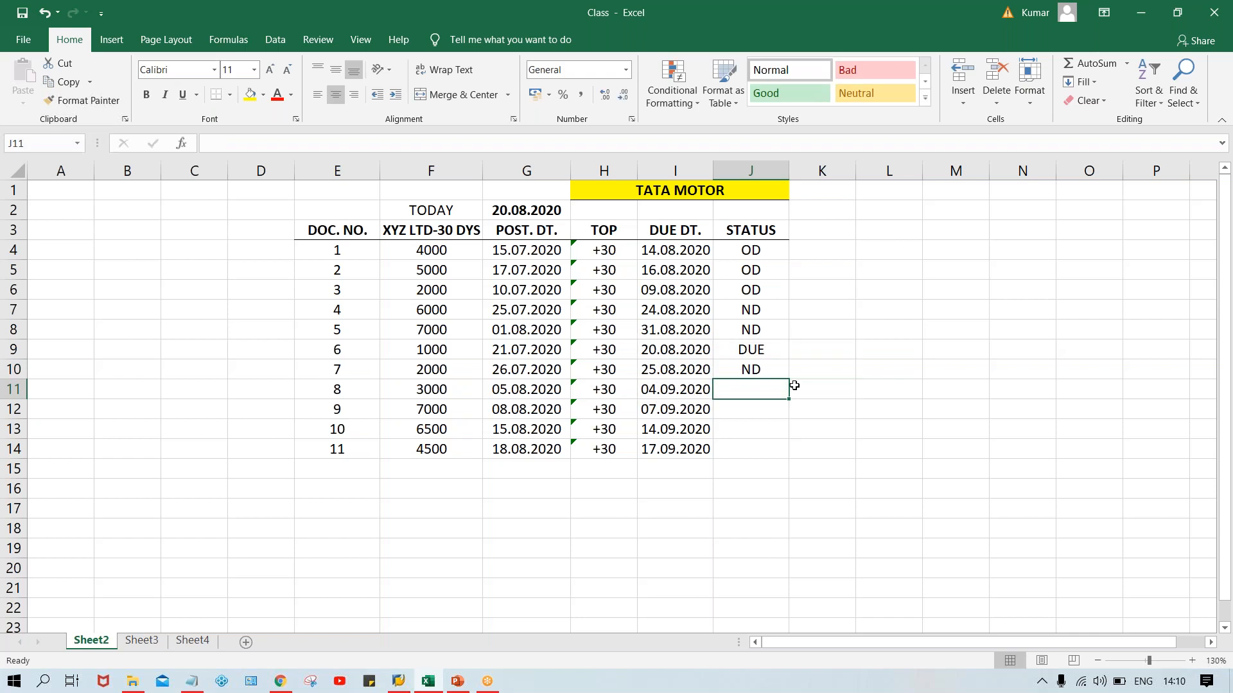
Enter ND as the status of documents 8, 9, 10 and 11 in J11 to J14
type("B")
key("BackSpace")
type("ND")
key("Return")
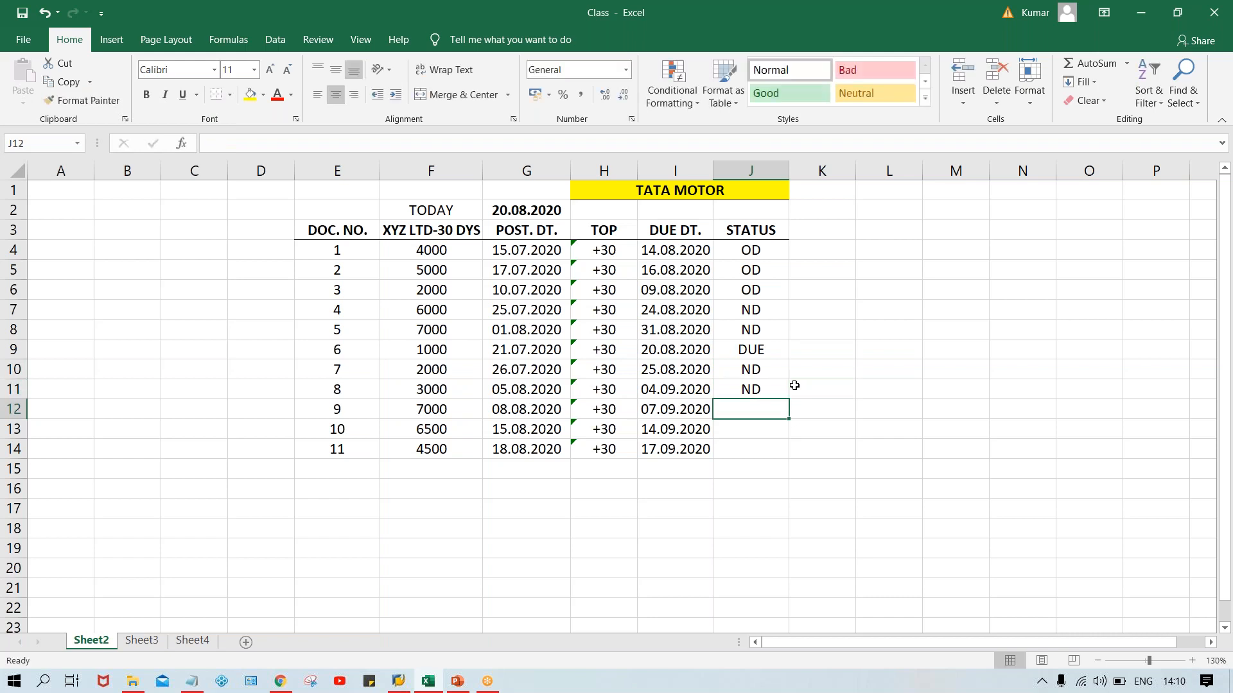
type("N")
key("Return")
type("N")
key("Return")
type("N")
key("Return")
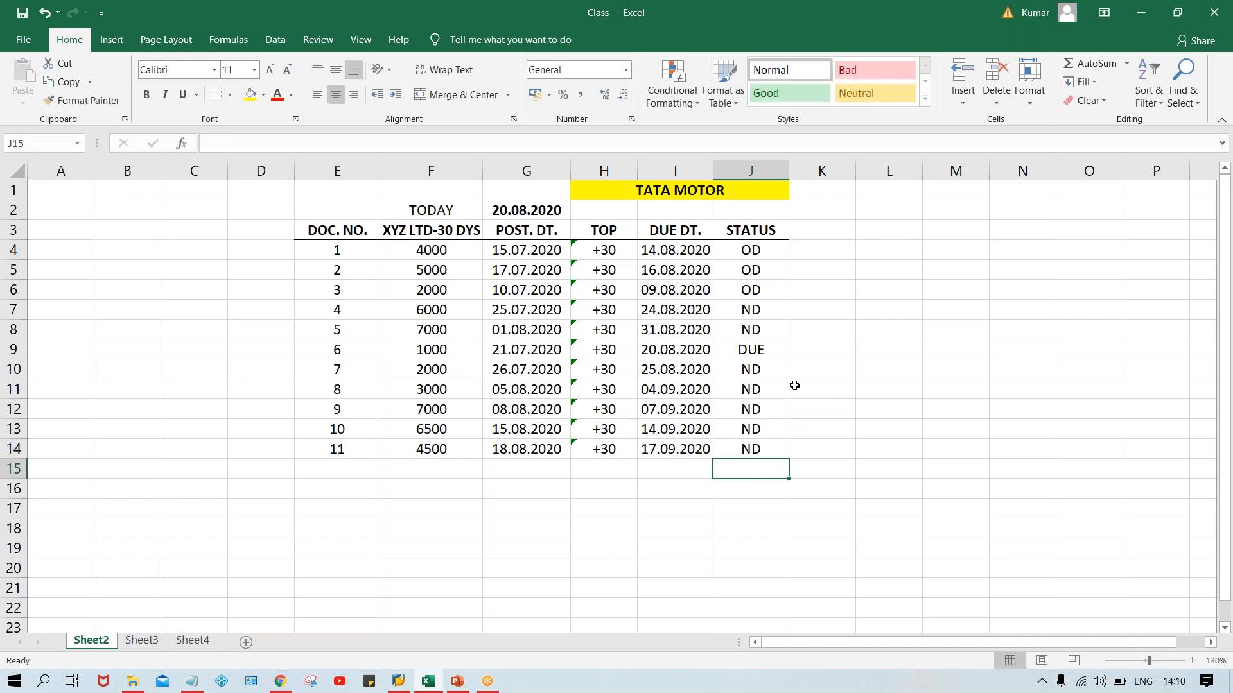
Review the document rows in E4 to J14, checking each due date against its status
left_click(665, 375)
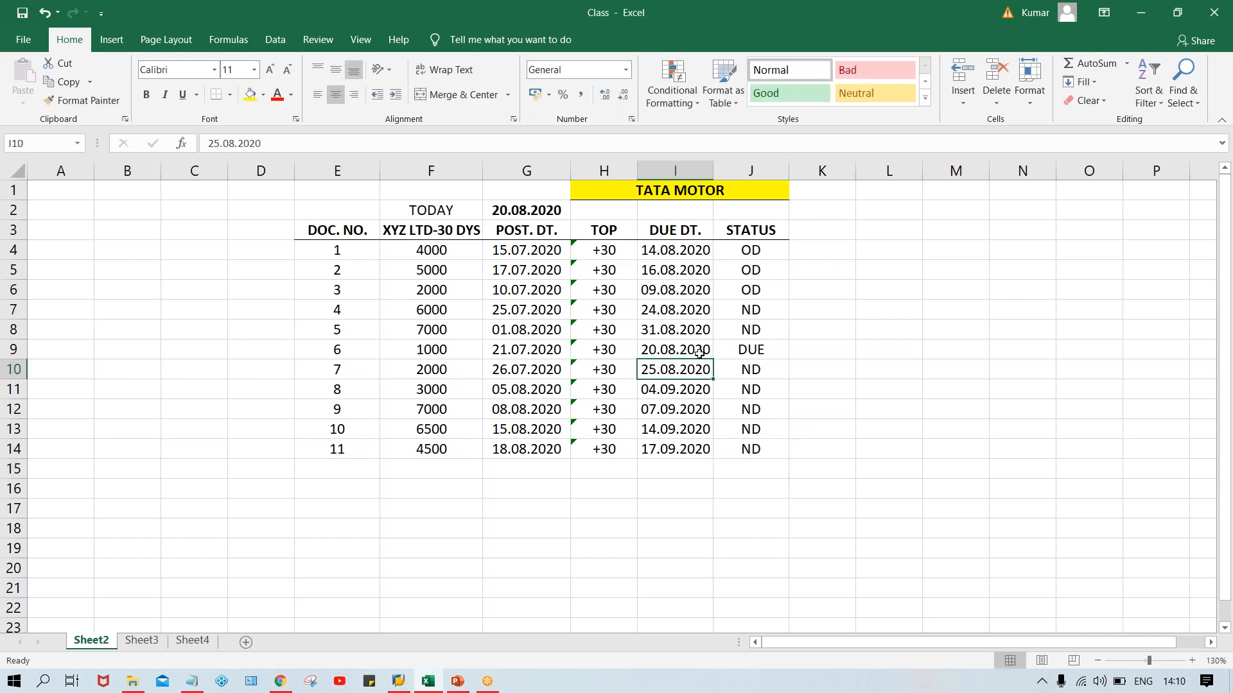
left_click(741, 350)
left_click(755, 273)
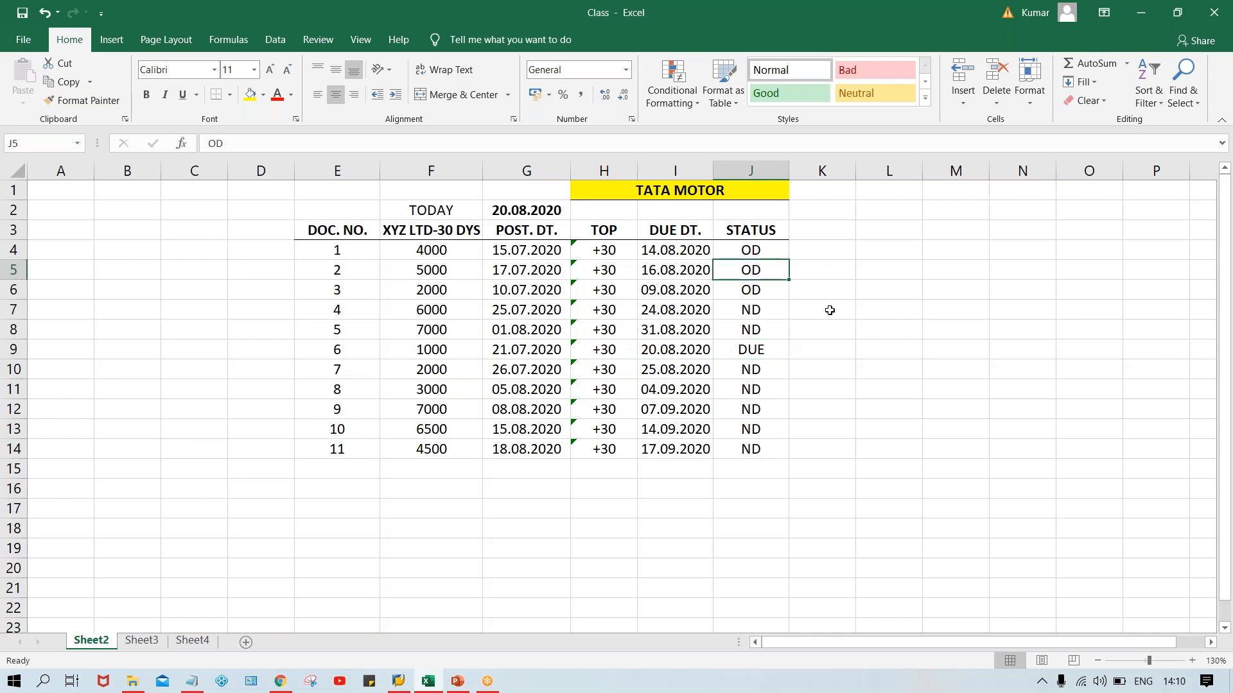
left_click(834, 314)
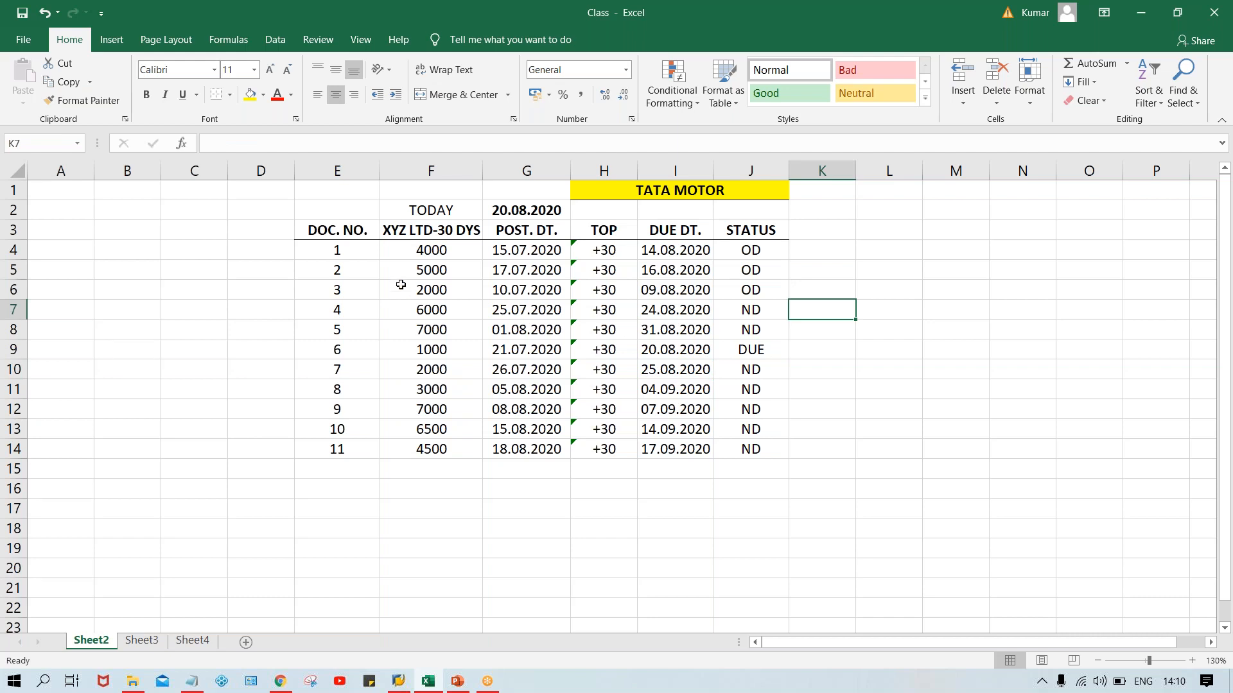
left_click_drag(306, 254, 738, 467)
left_click(965, 448)
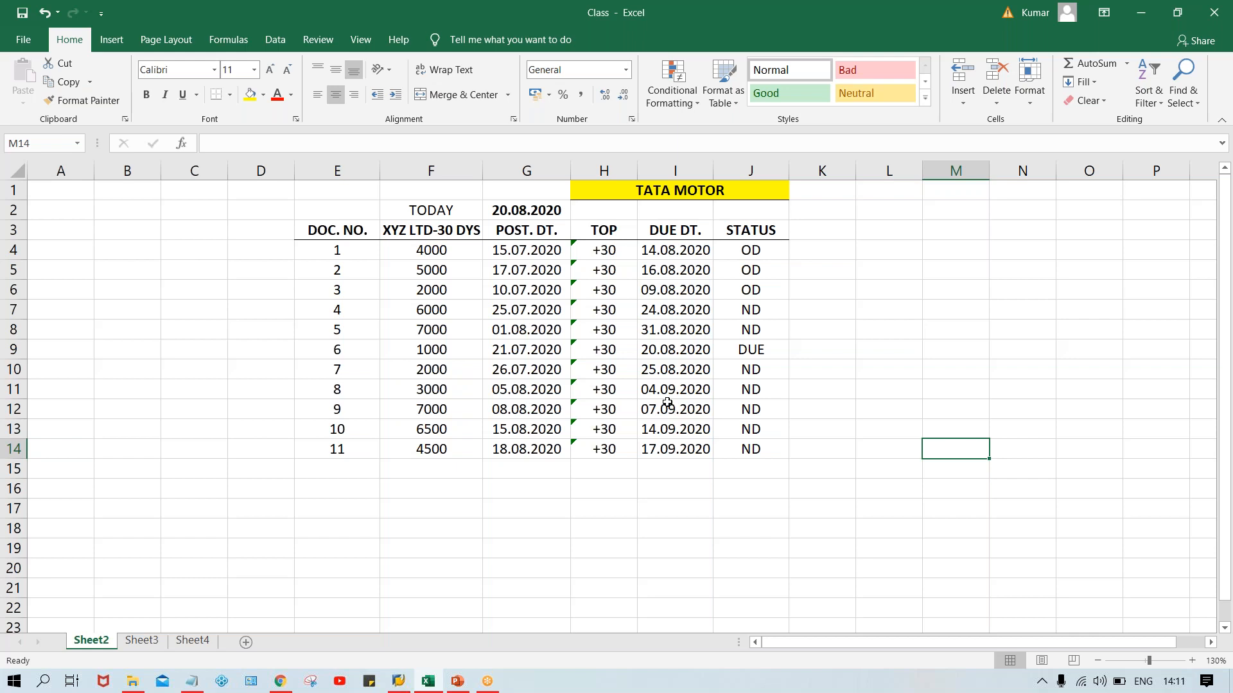
left_click(764, 349)
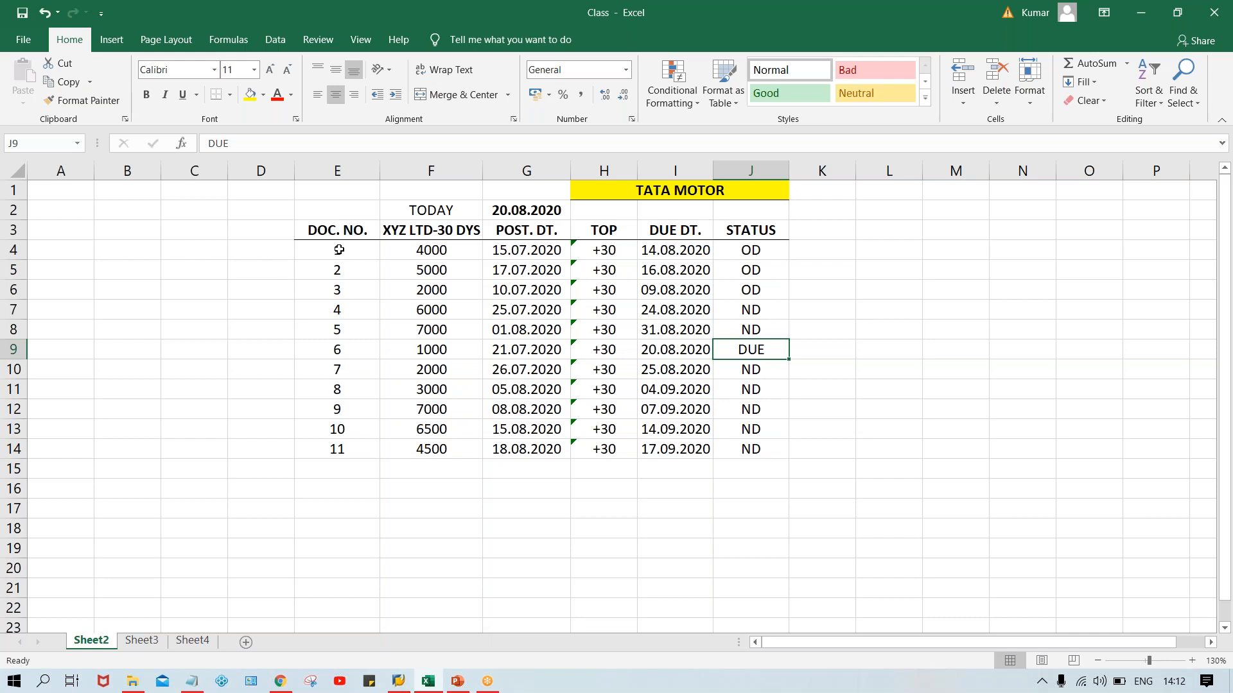
Fill the OD rows E4 to J6 and the DUE row E9 to J9 with yellow
left_click(336, 250)
left_click_drag(402, 264, 765, 298)
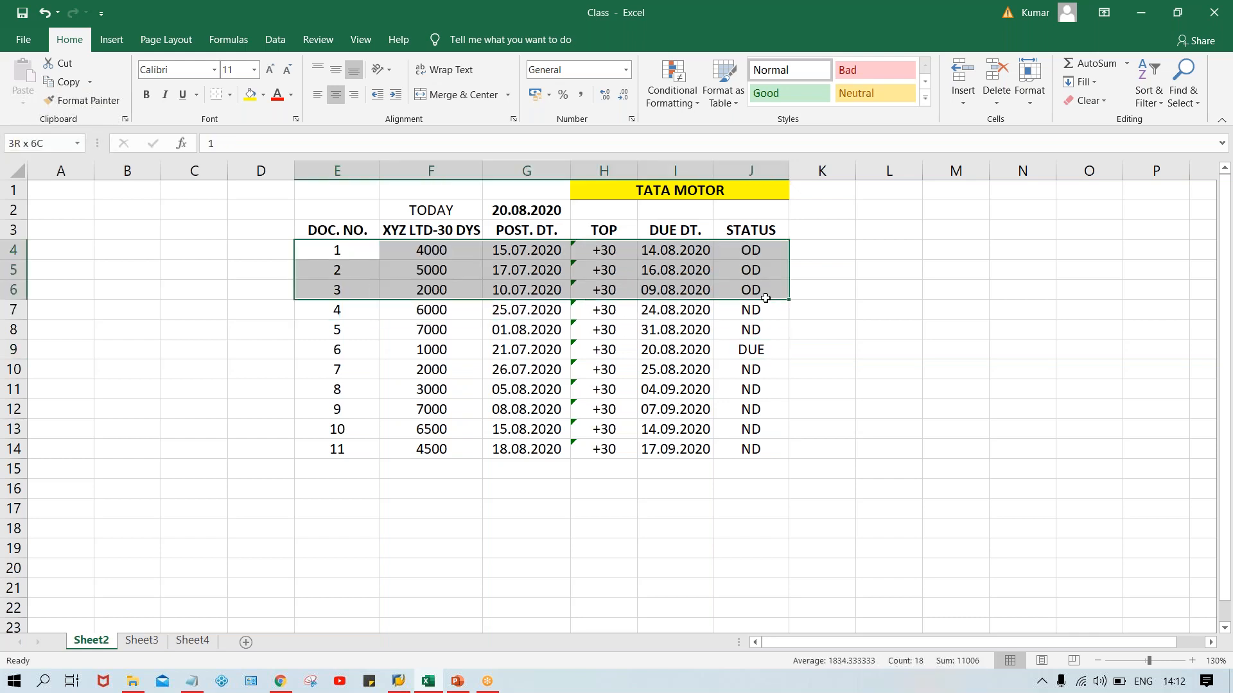
left_click(250, 94)
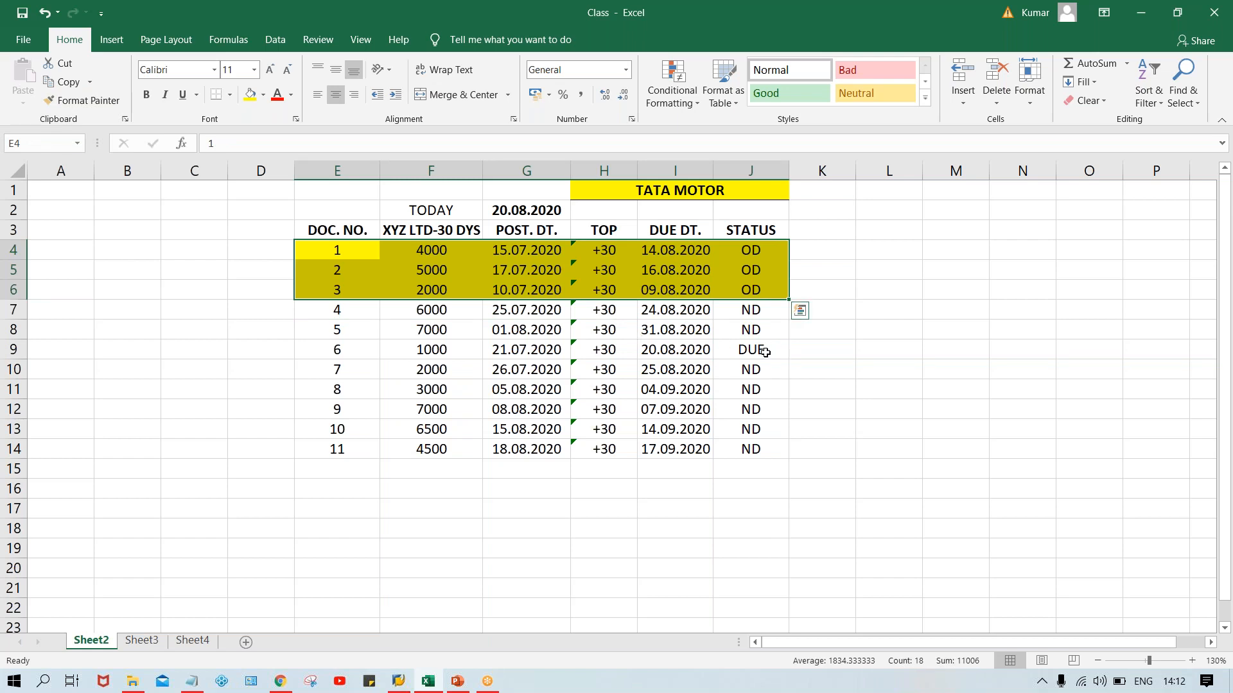
left_click(715, 352)
left_click_drag(714, 352, 349, 350)
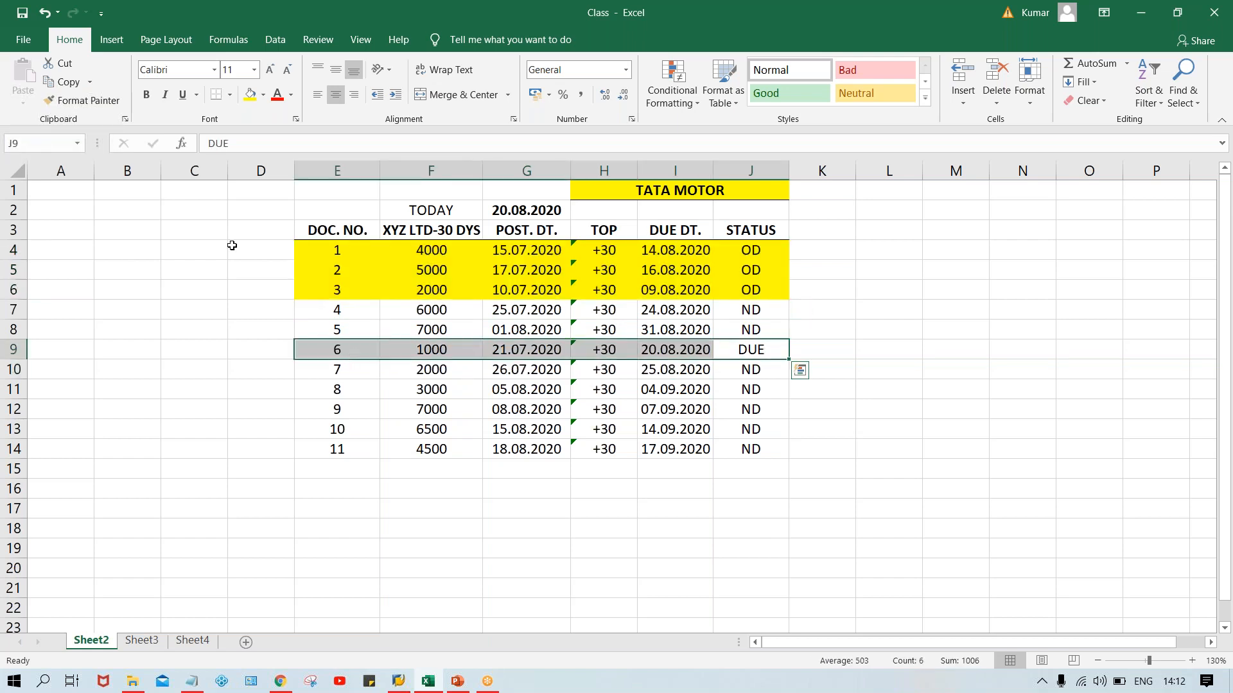
left_click(248, 96)
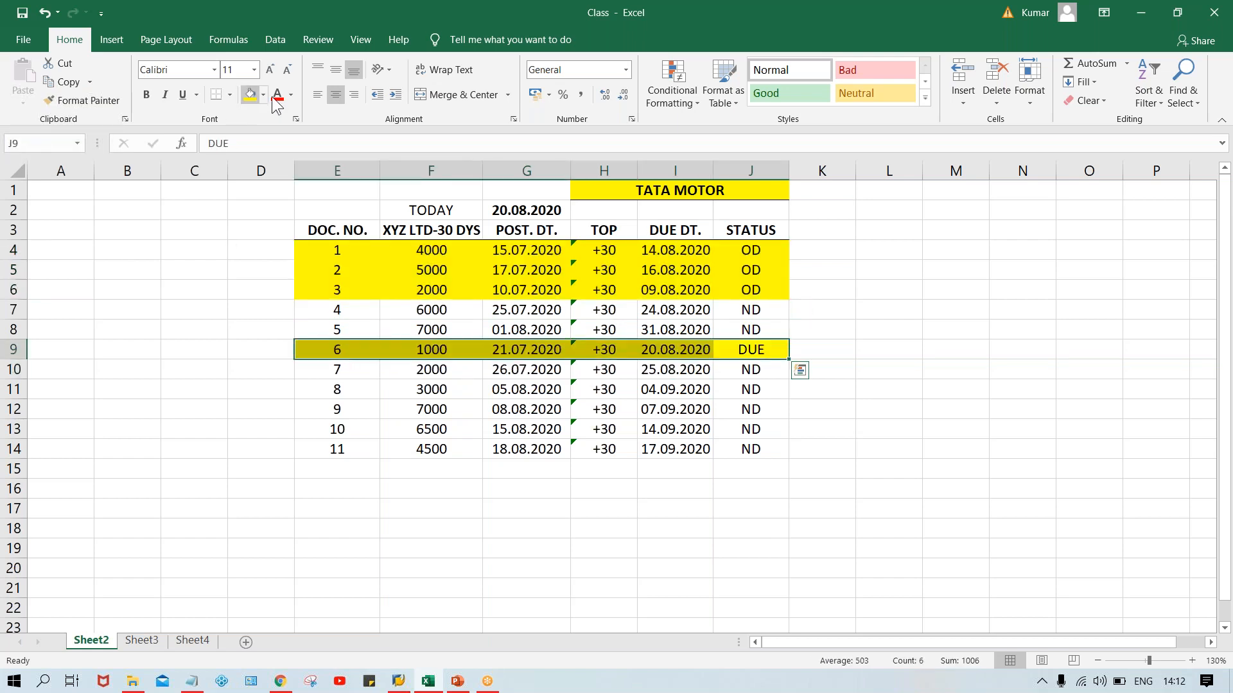
left_click(908, 326)
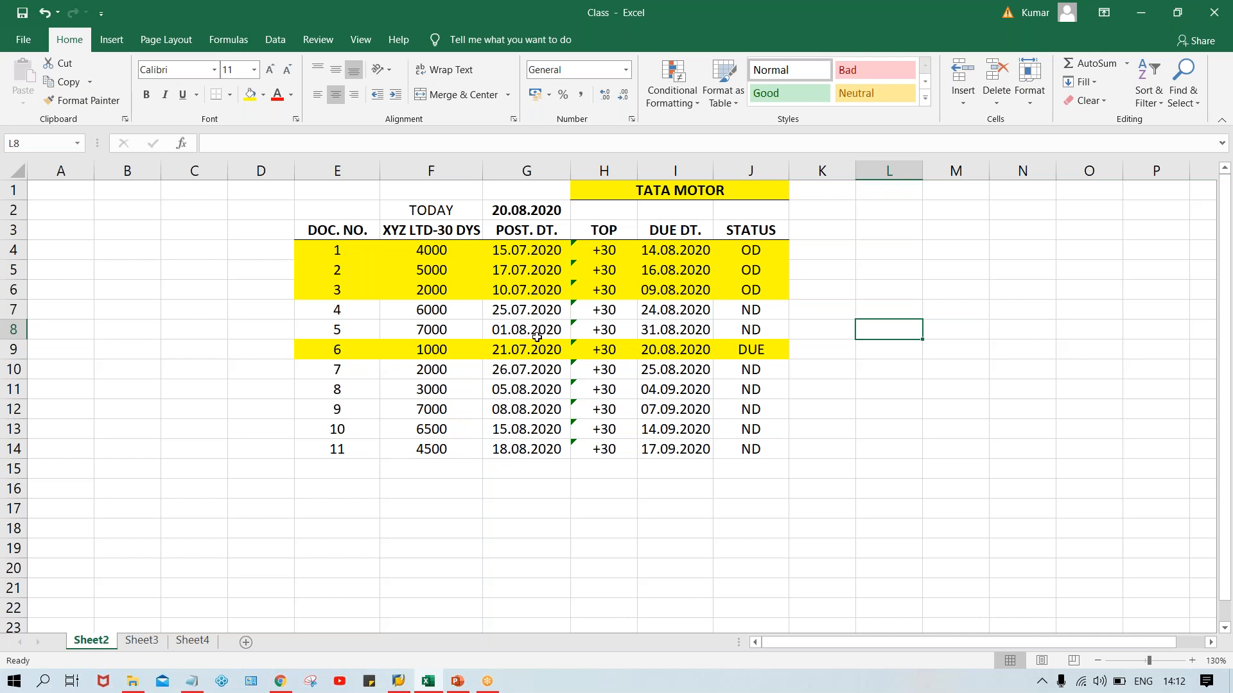
Examine the due dates and statuses of the highlighted OD and DUE documents against the ND documents
left_click(657, 336)
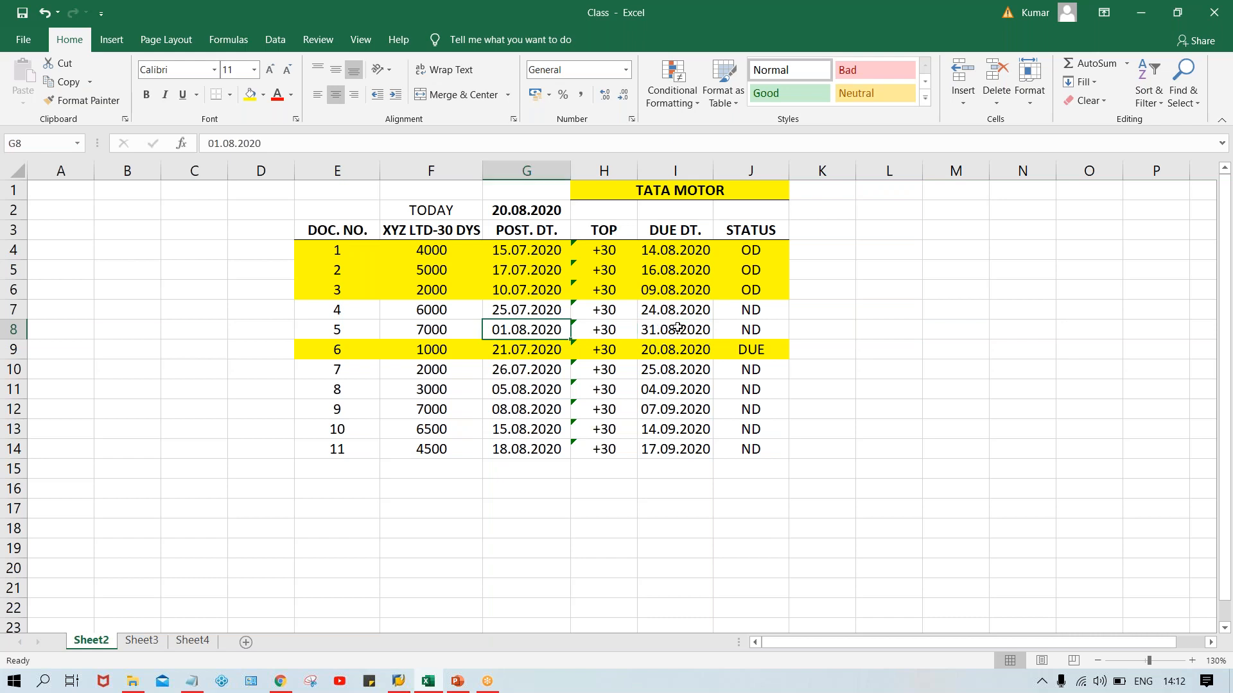
left_click(673, 312)
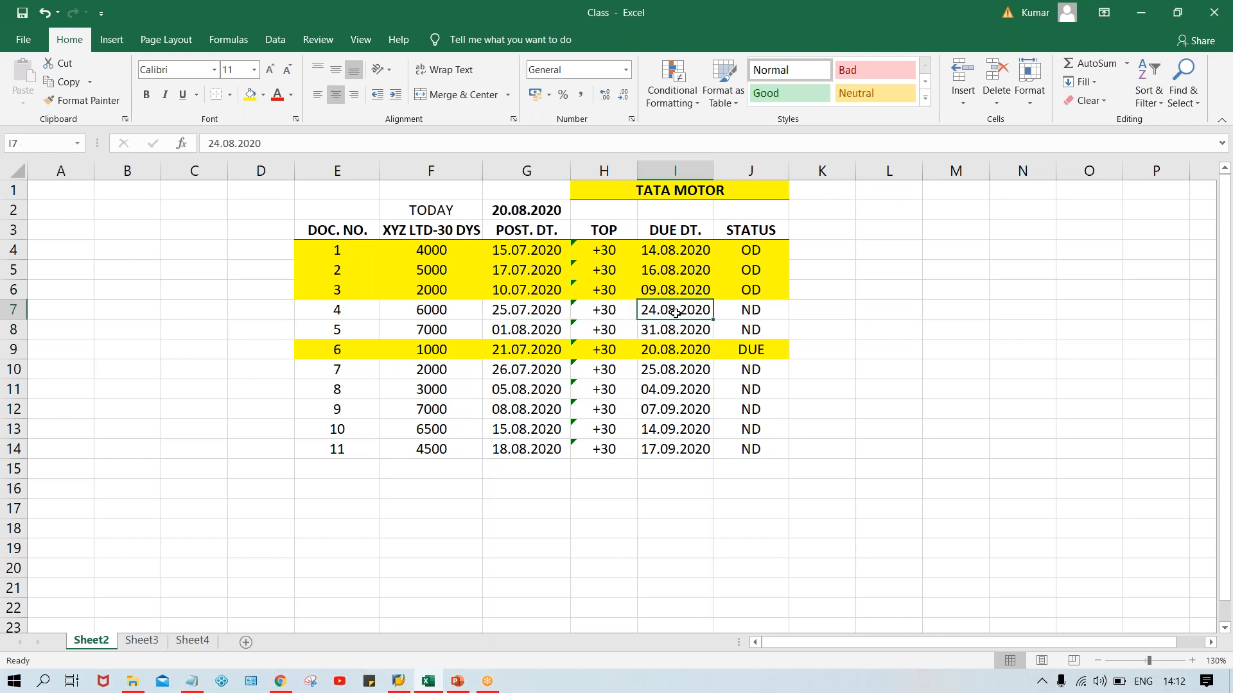
left_click(764, 253)
left_click_drag(760, 267, 756, 291)
left_click(748, 347)
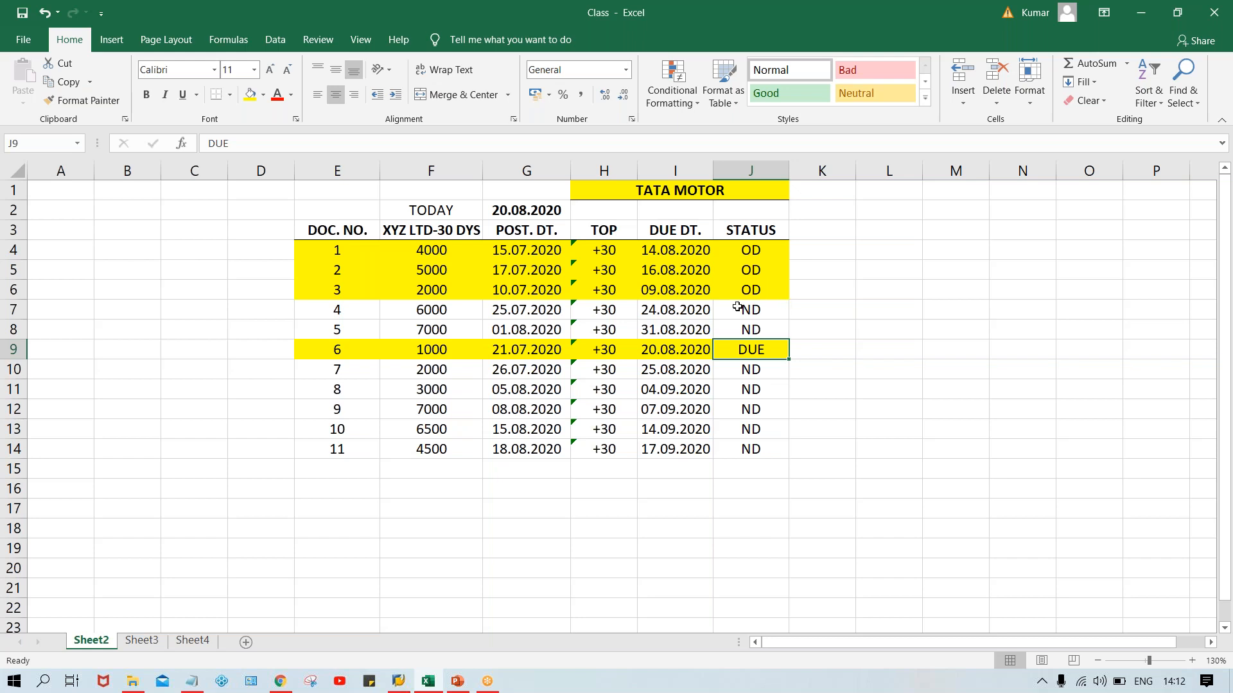
left_click(698, 270)
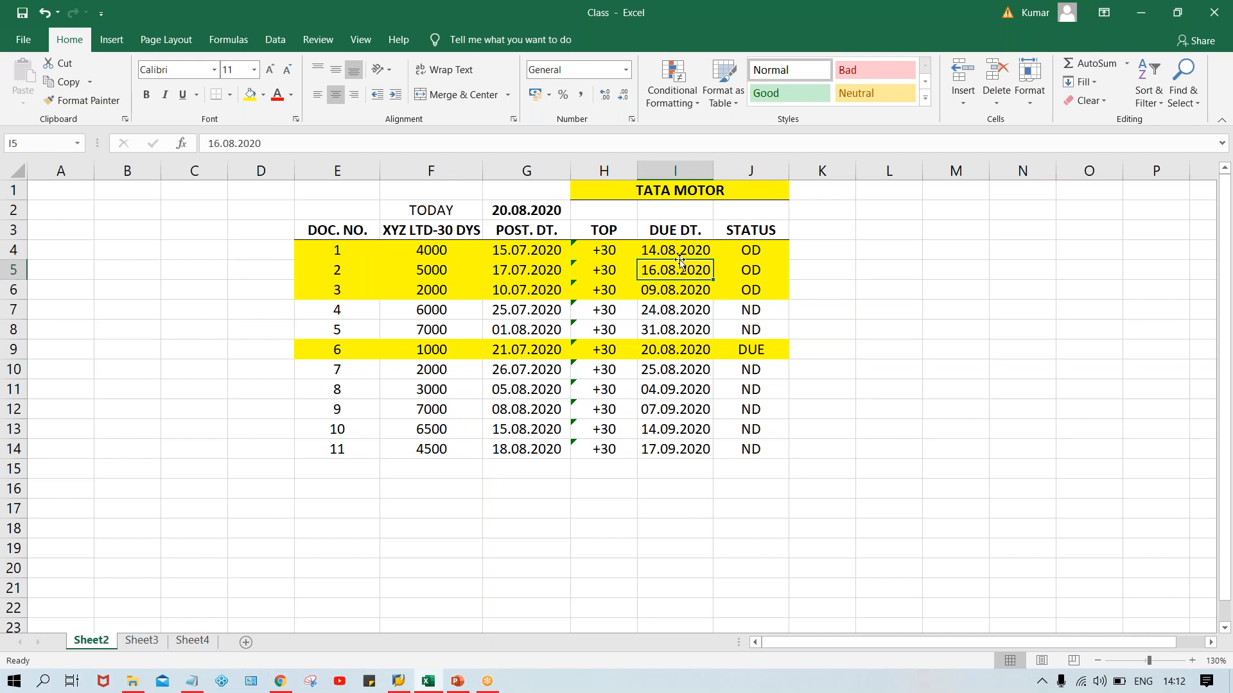
left_click_drag(679, 252, 684, 292)
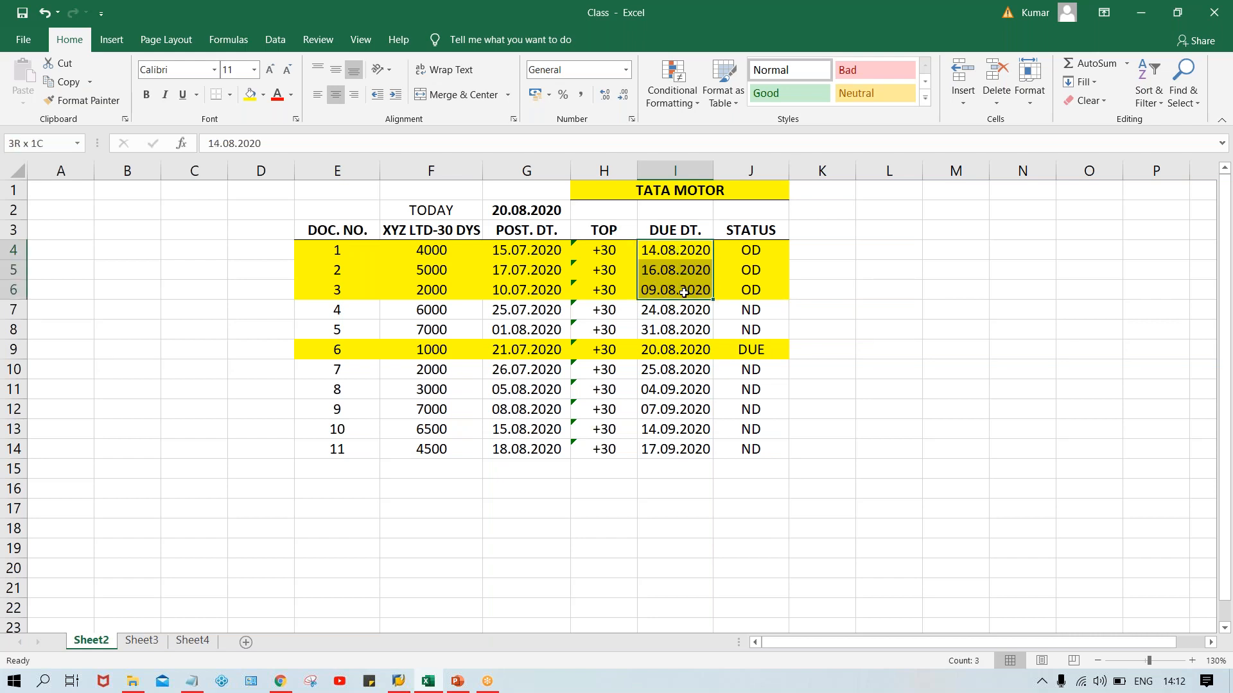
left_click(679, 353)
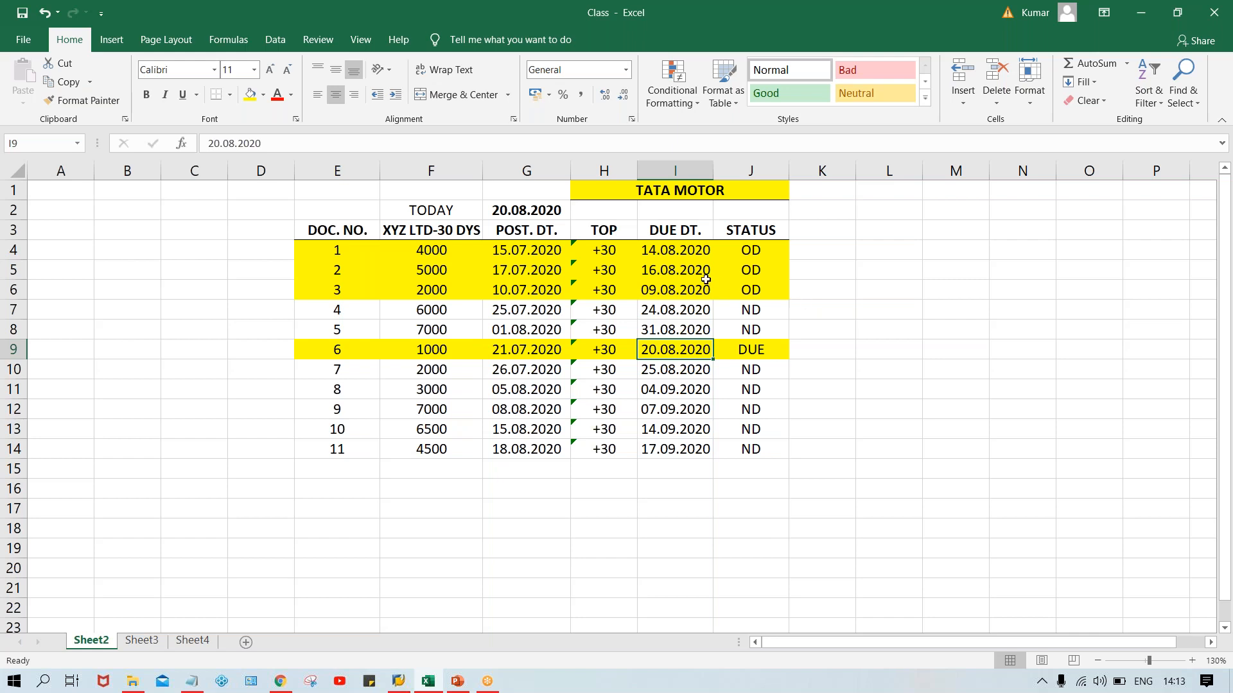
left_click(658, 253)
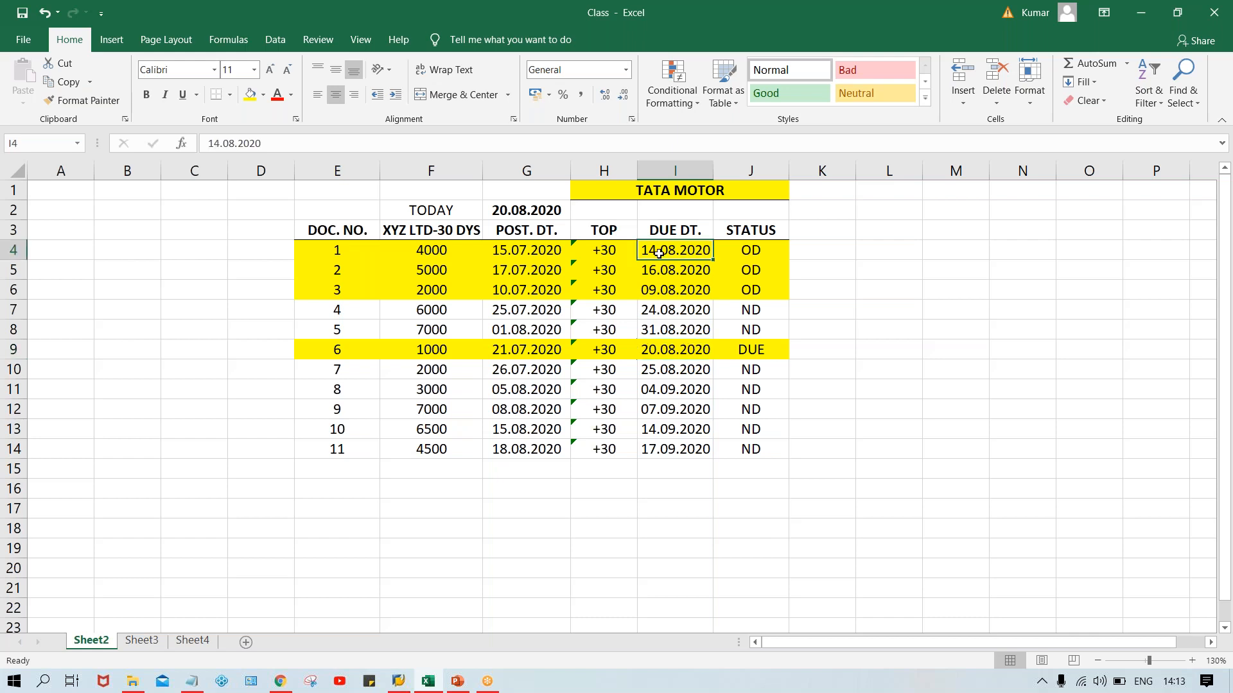
key("Down")
key("Down")
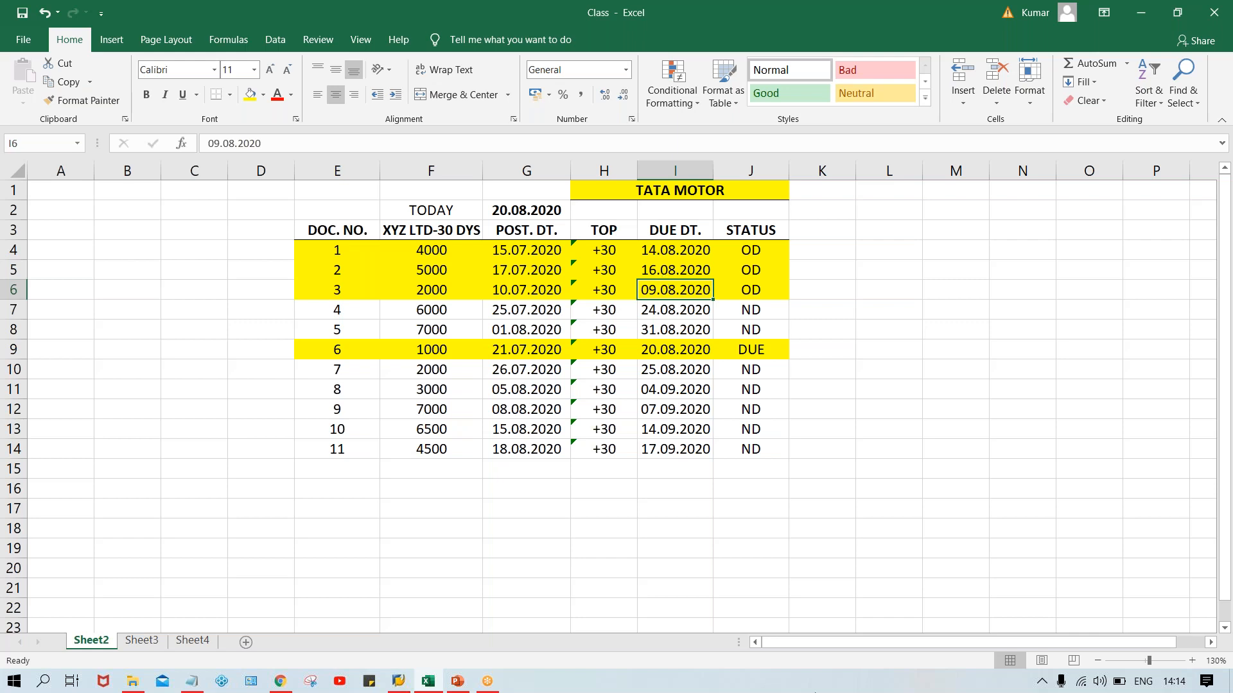
left_click(752, 269)
left_click(647, 269)
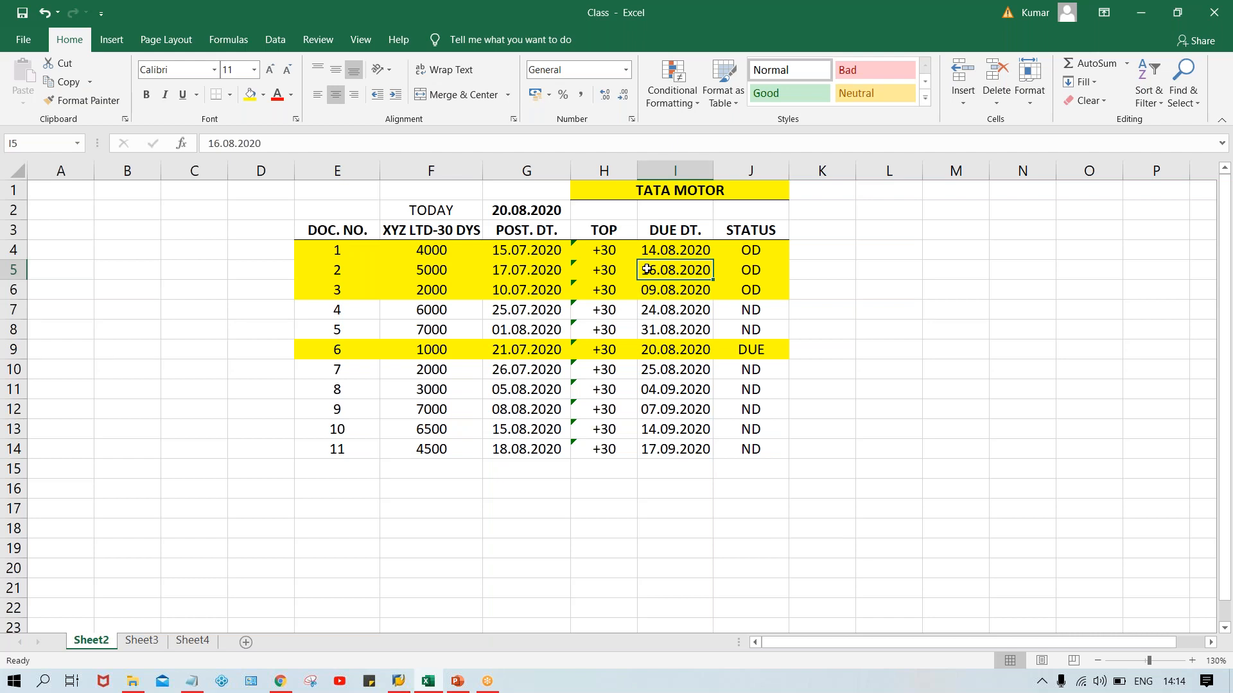
left_click(742, 249)
left_click(757, 307)
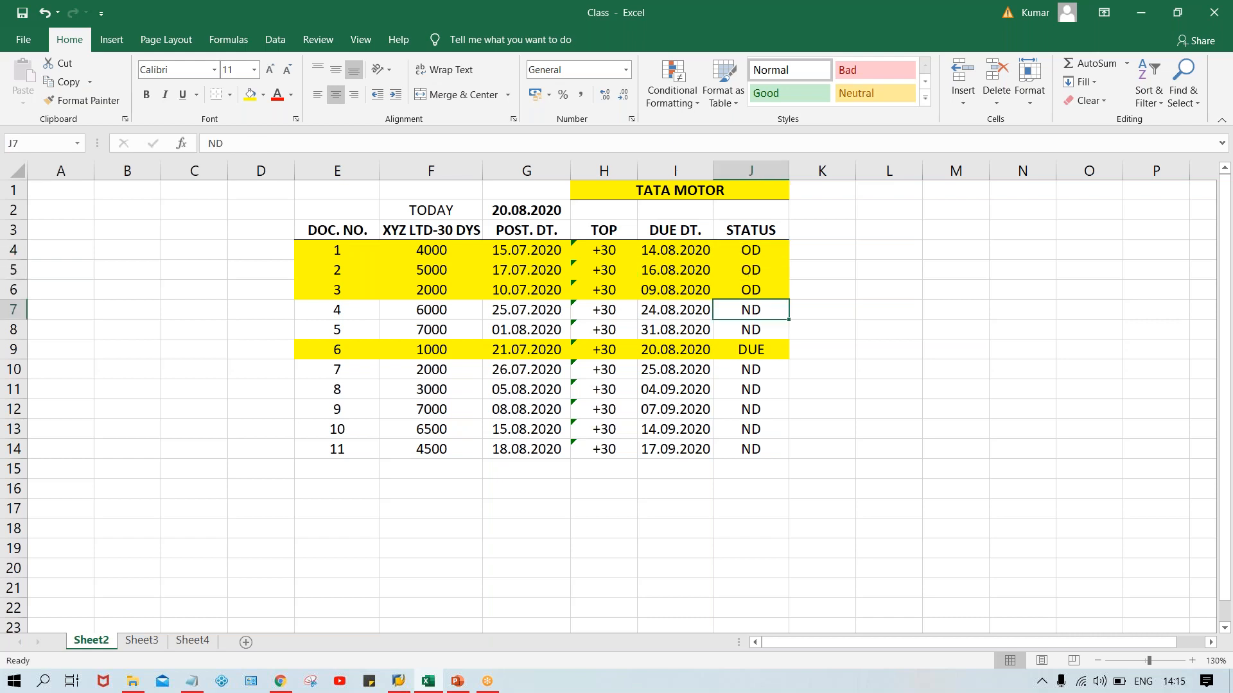
left_click(752, 391)
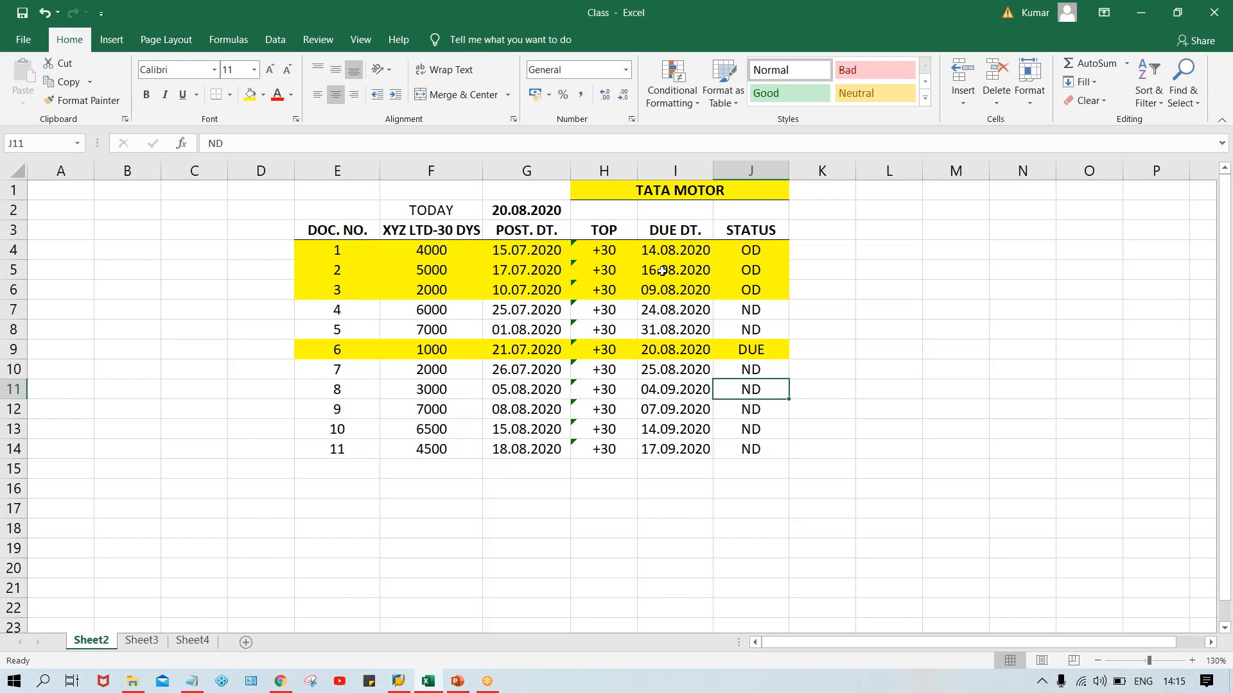
Merge and center cells H2 to J2 and enter the heading AUTOMATIC PYT PROG
left_click_drag(610, 212, 774, 215)
left_click(457, 94)
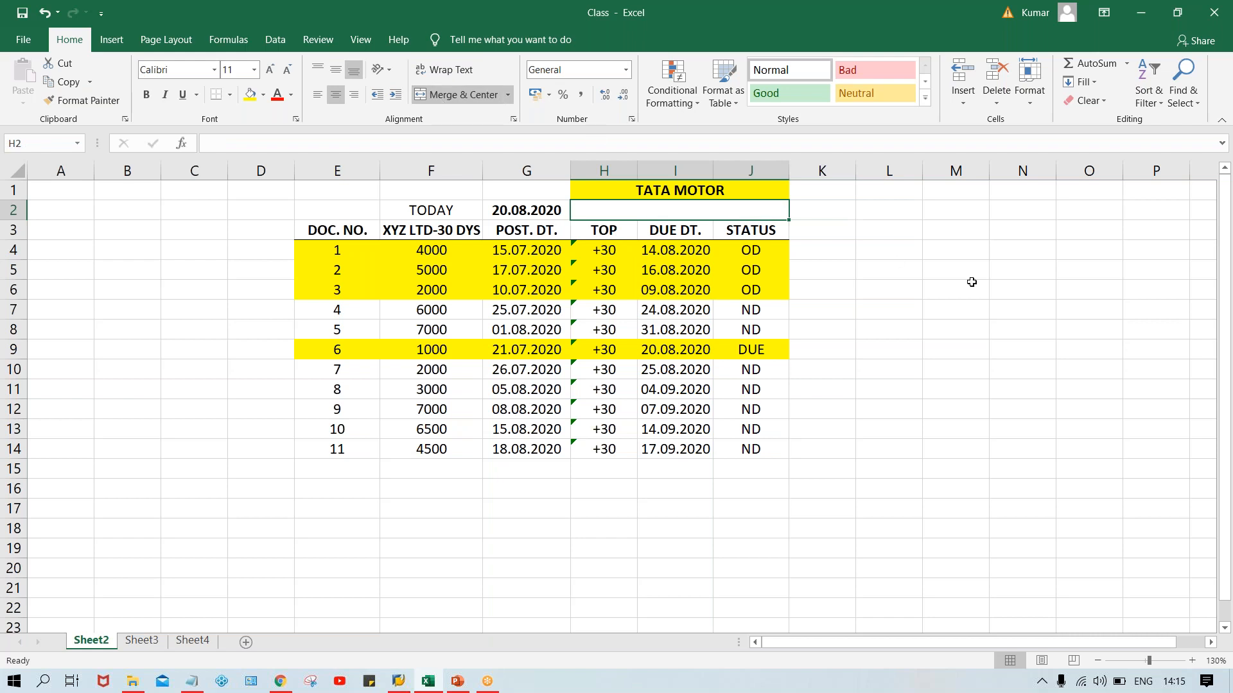
type("AU")
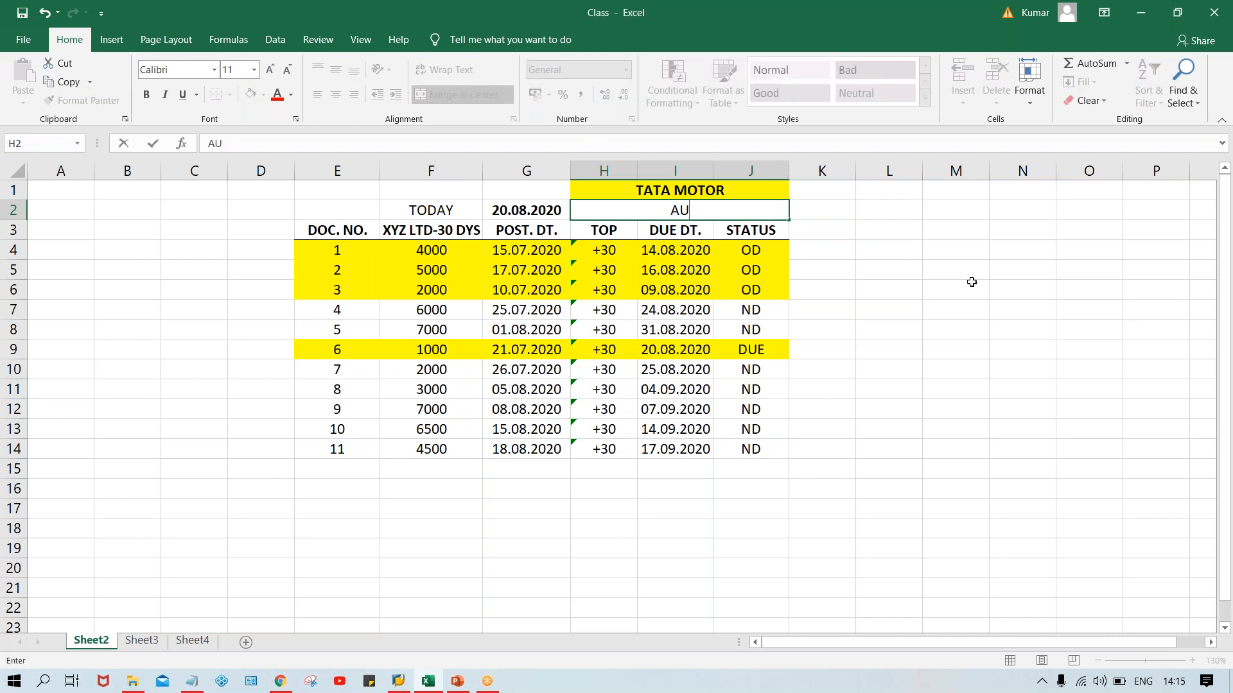
type("TOMATIC")
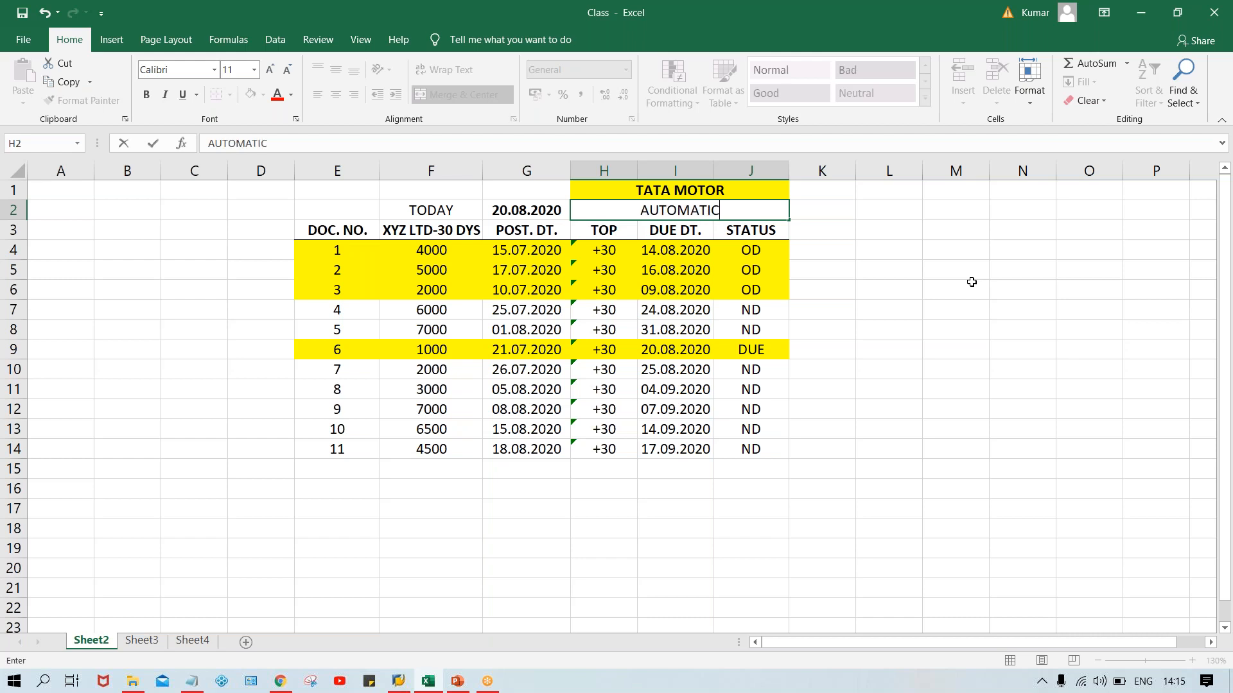
type(" PYT")
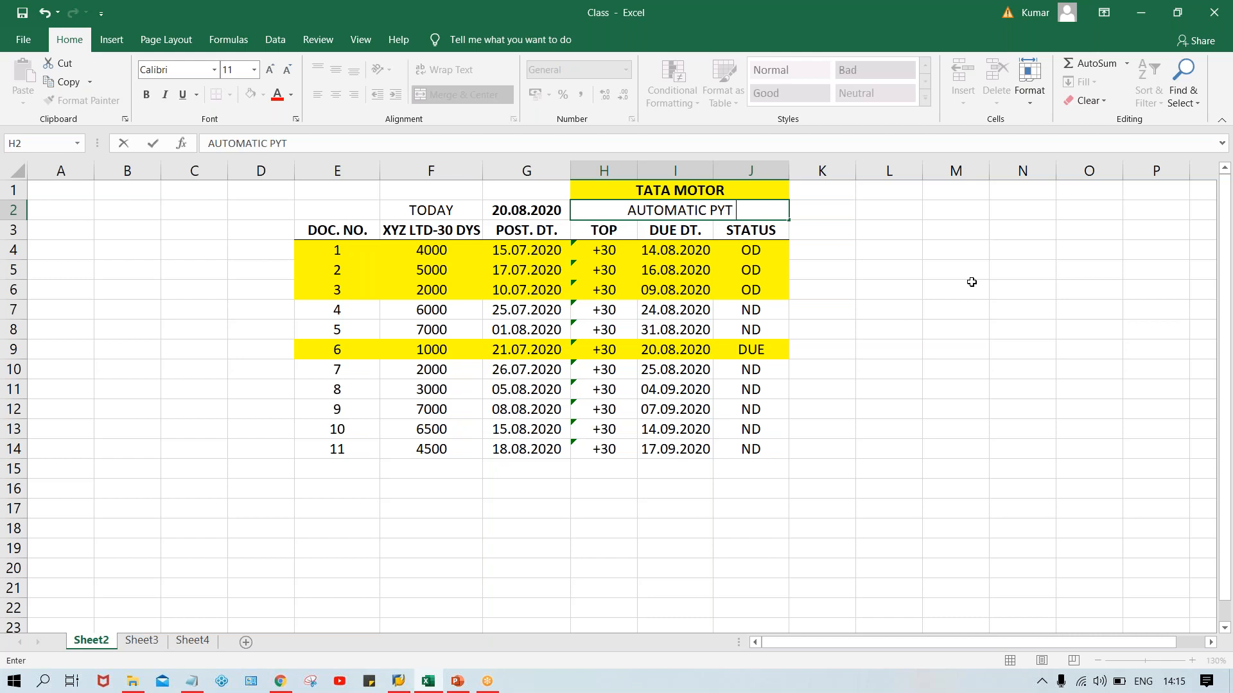
type(" PROG.")
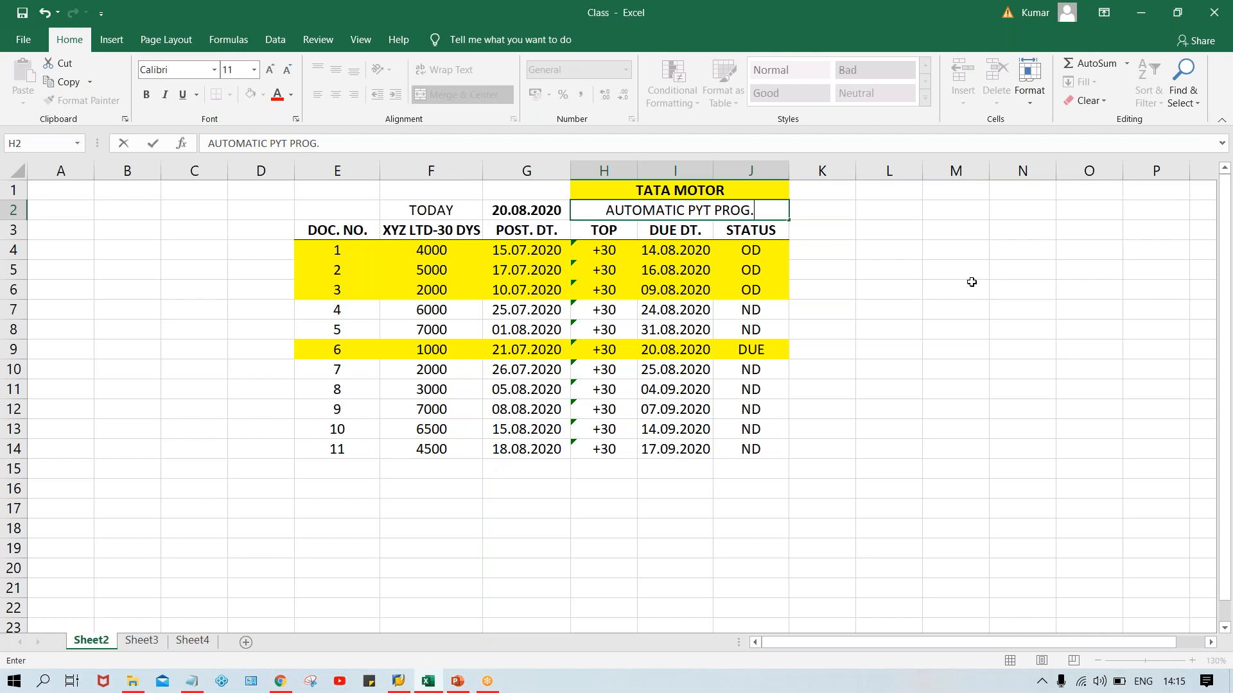
key("Return")
Make the heading in H2 bold and correct its text to AUTOMATIC PYT. PROG
left_click(744, 211)
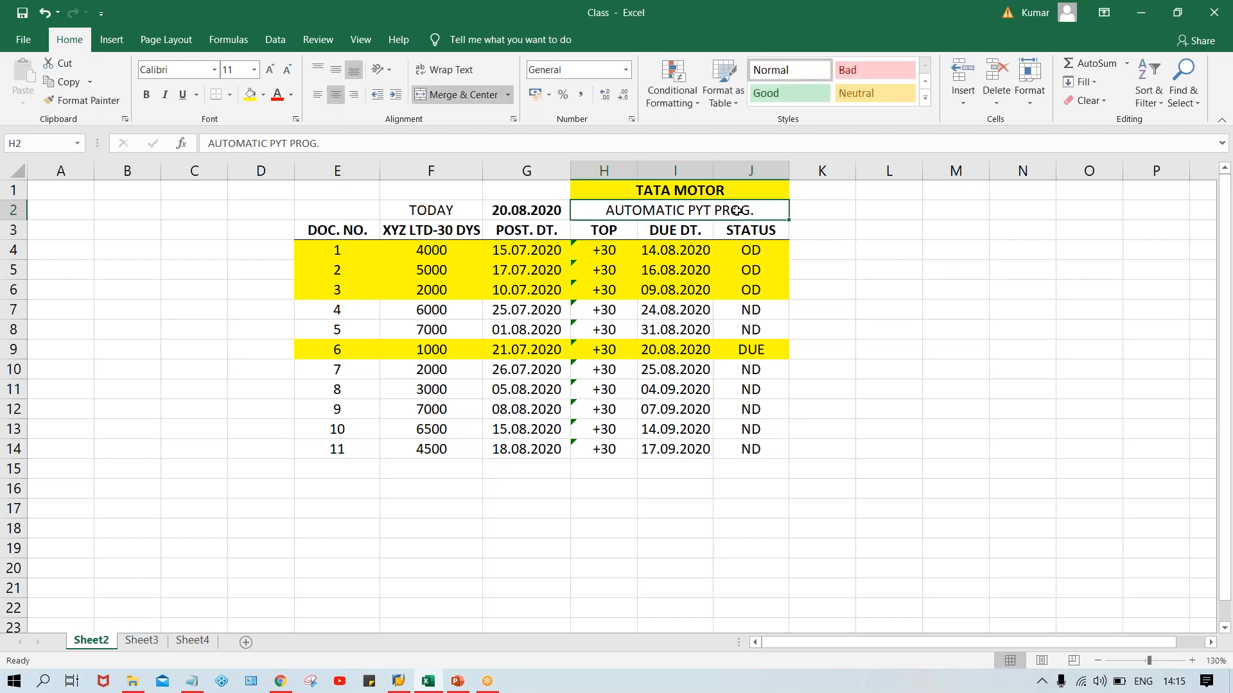
key("ctrl+b")
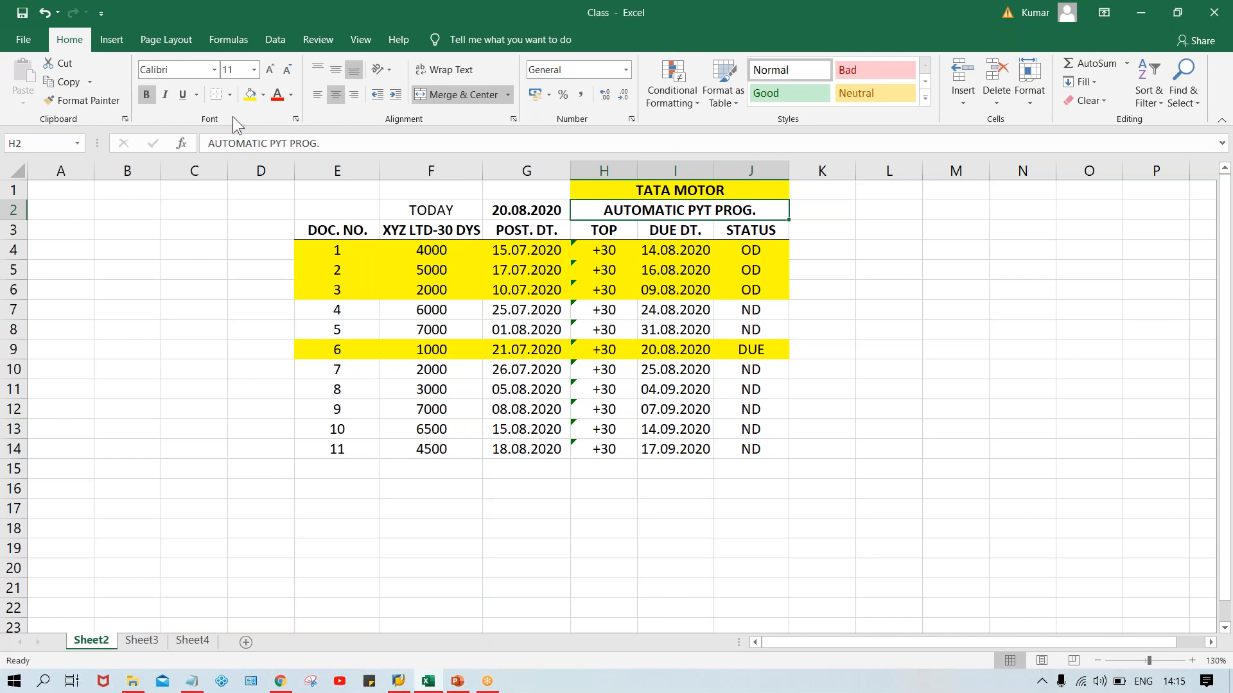
double_click(714, 211)
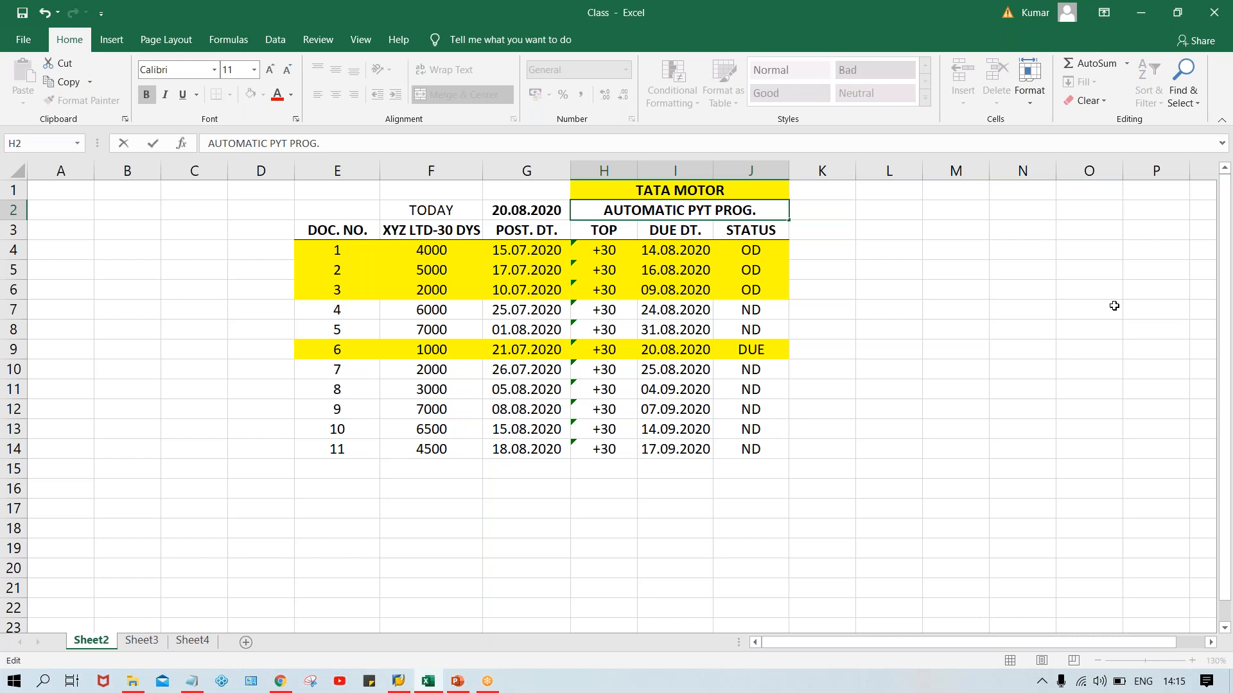
type(".")
key("Return")
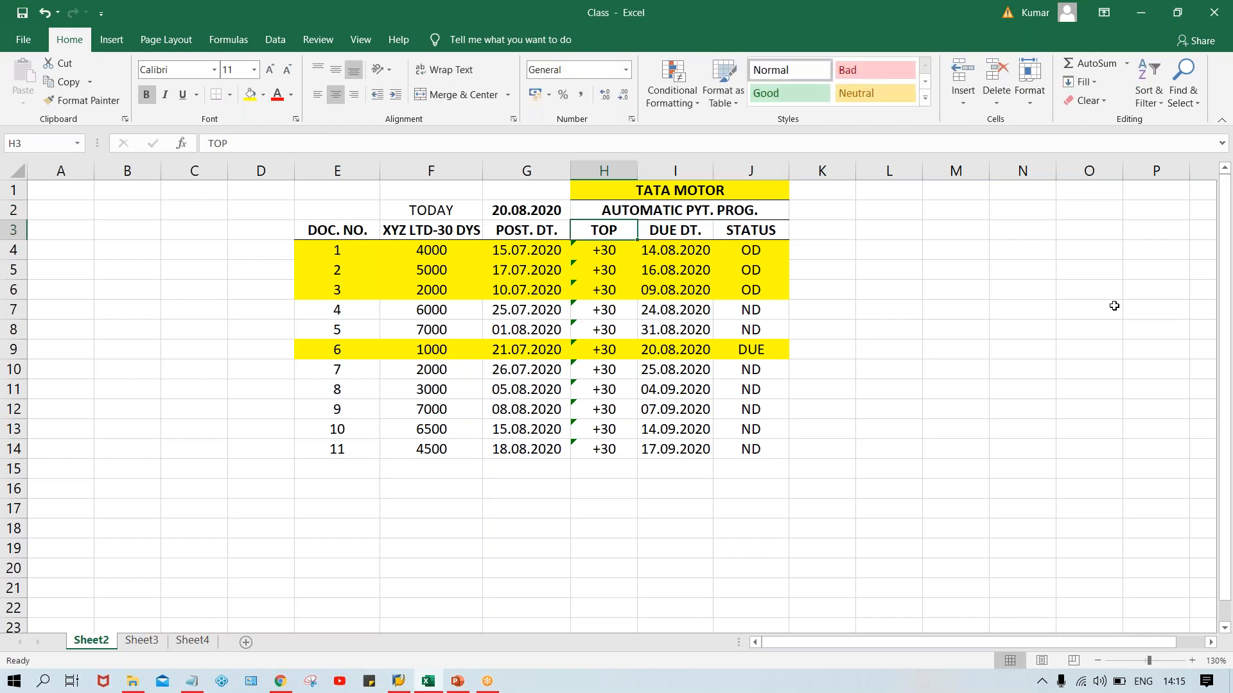
left_click(664, 207)
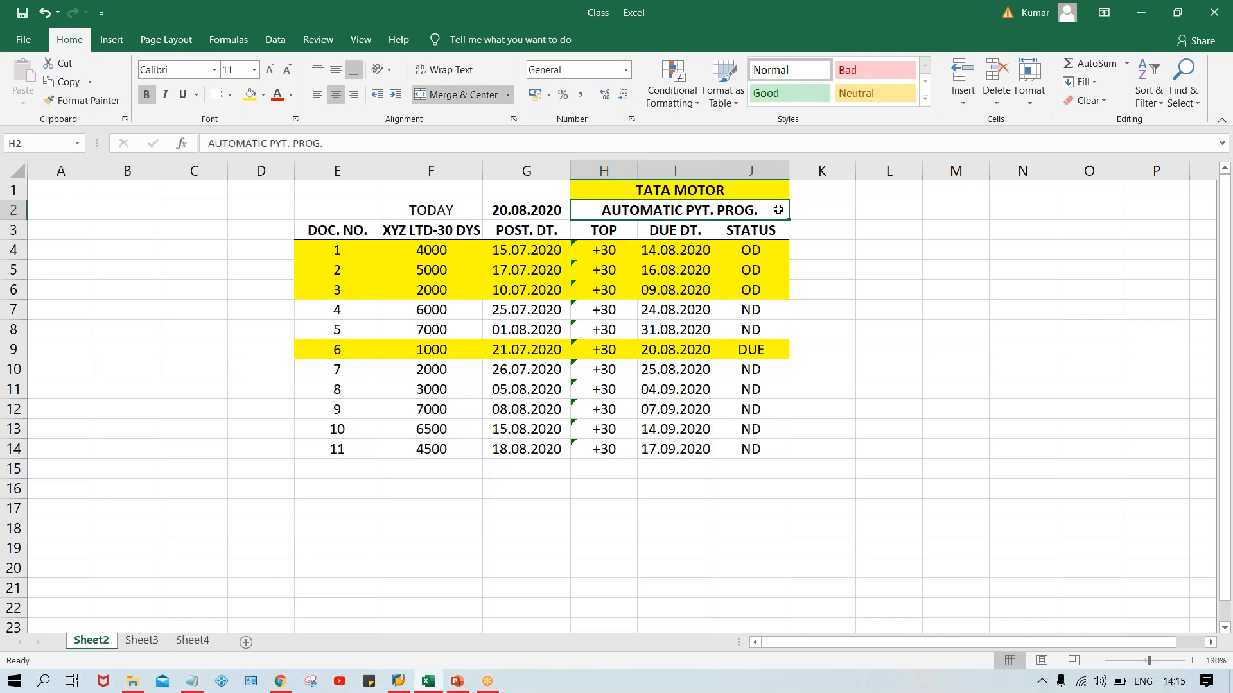
Enter the abbreviation APP in K2 and make it bold
left_click(824, 219)
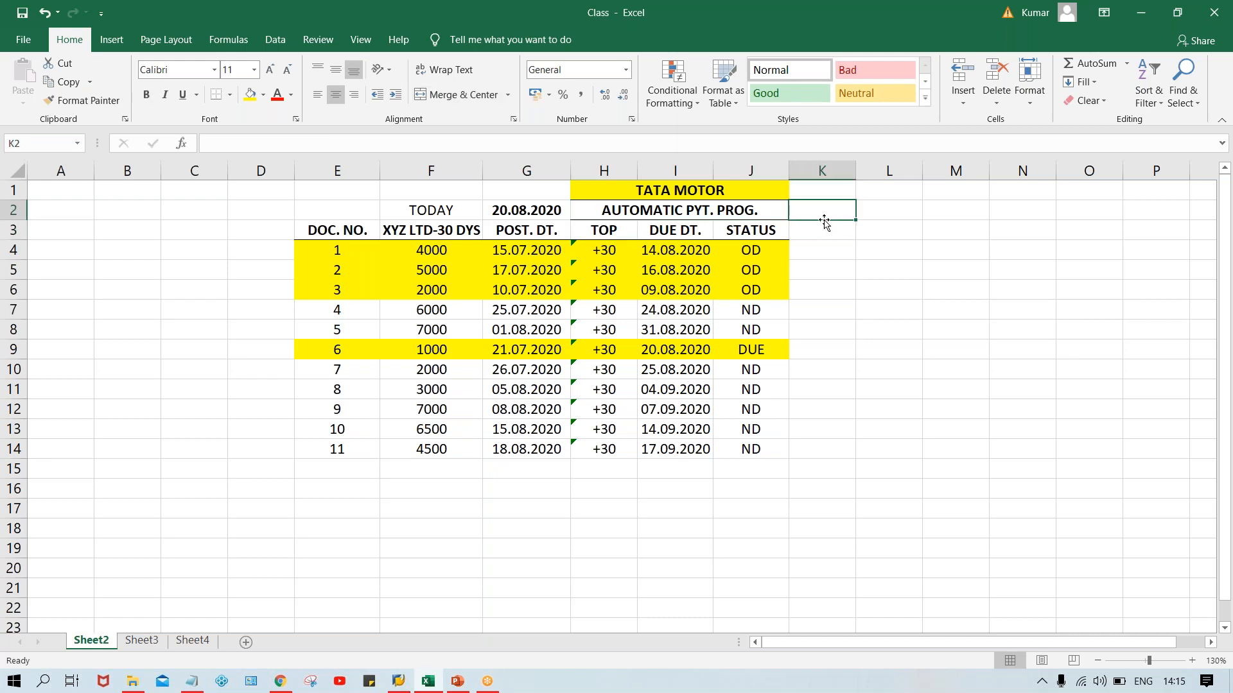
type("APP")
key("Return")
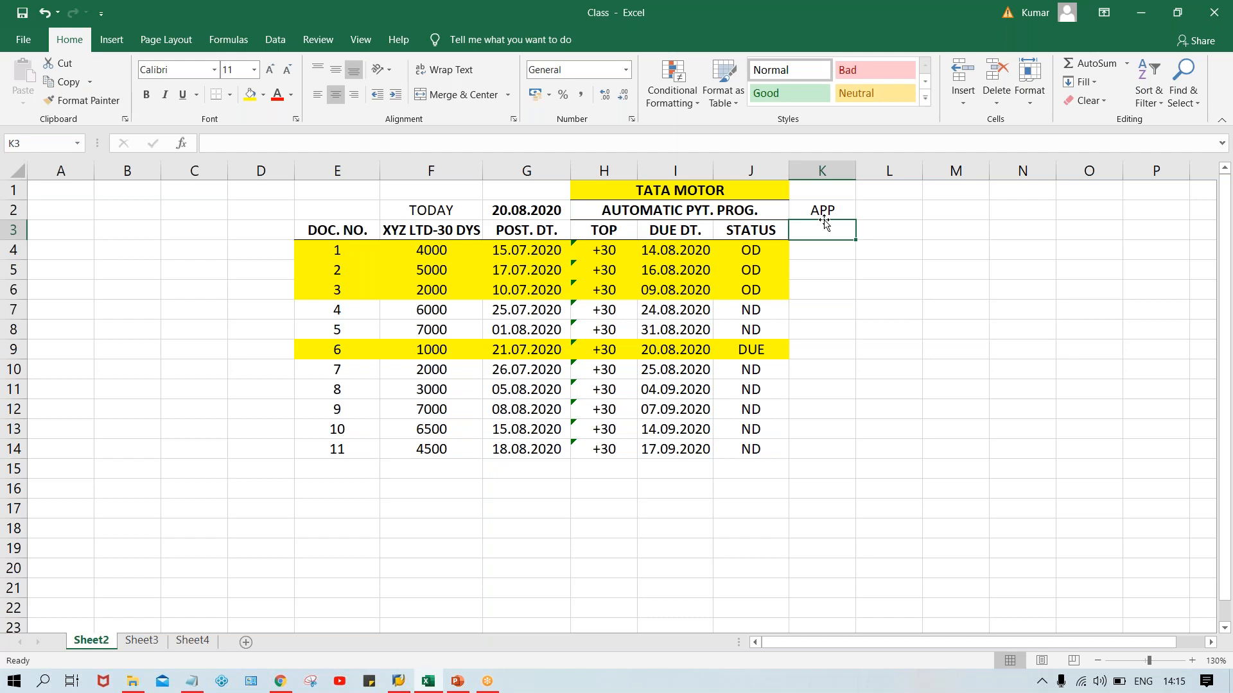
left_click(823, 210)
key("ctrl+b")
Color the text of the AUTOMATIC PYT. PROG. heading and the APP label in row 2 red
left_click_drag(735, 210, 810, 191)
left_click_drag(624, 206, 810, 210)
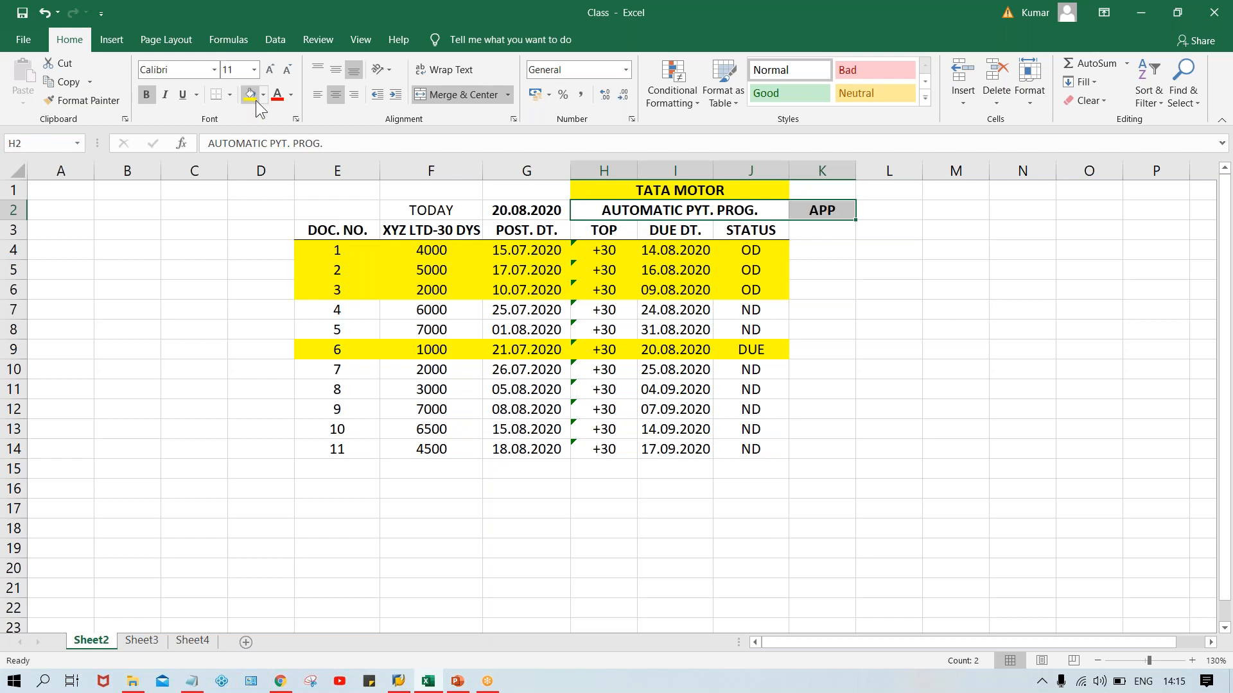
left_click(277, 94)
left_click(859, 303)
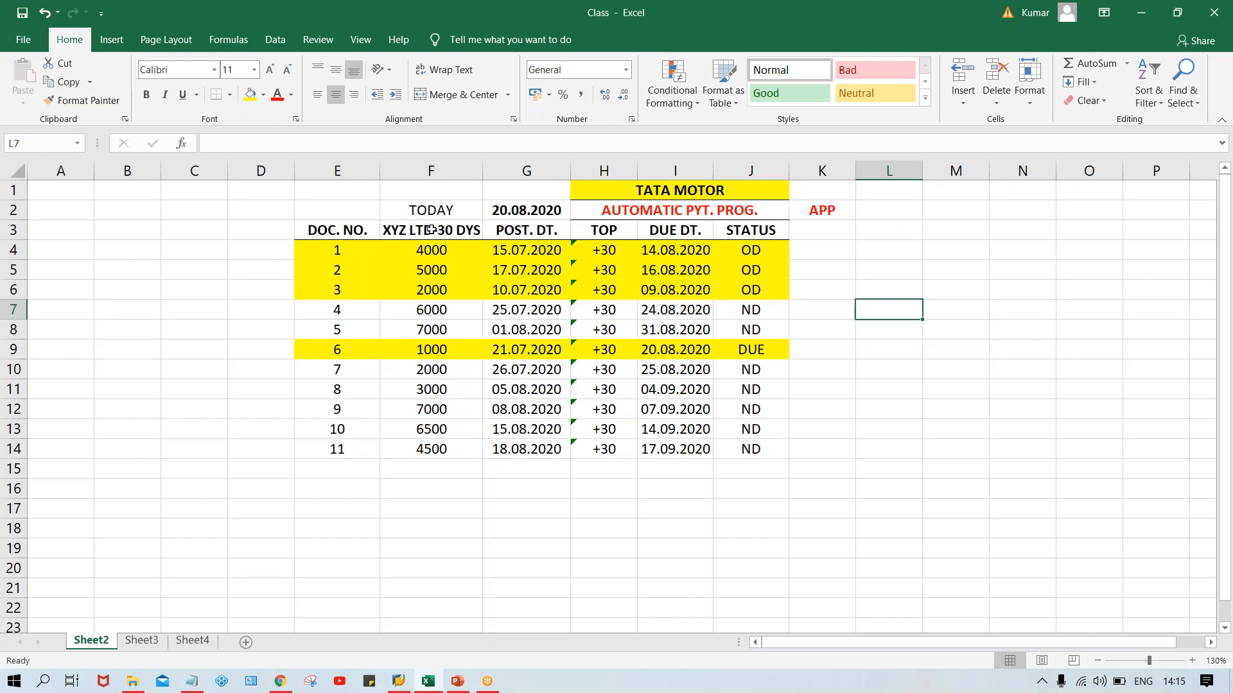
Review the statuses in J4 to J14 and the highlighted documents in relation to the APP label in K2
left_click_drag(745, 254, 763, 445)
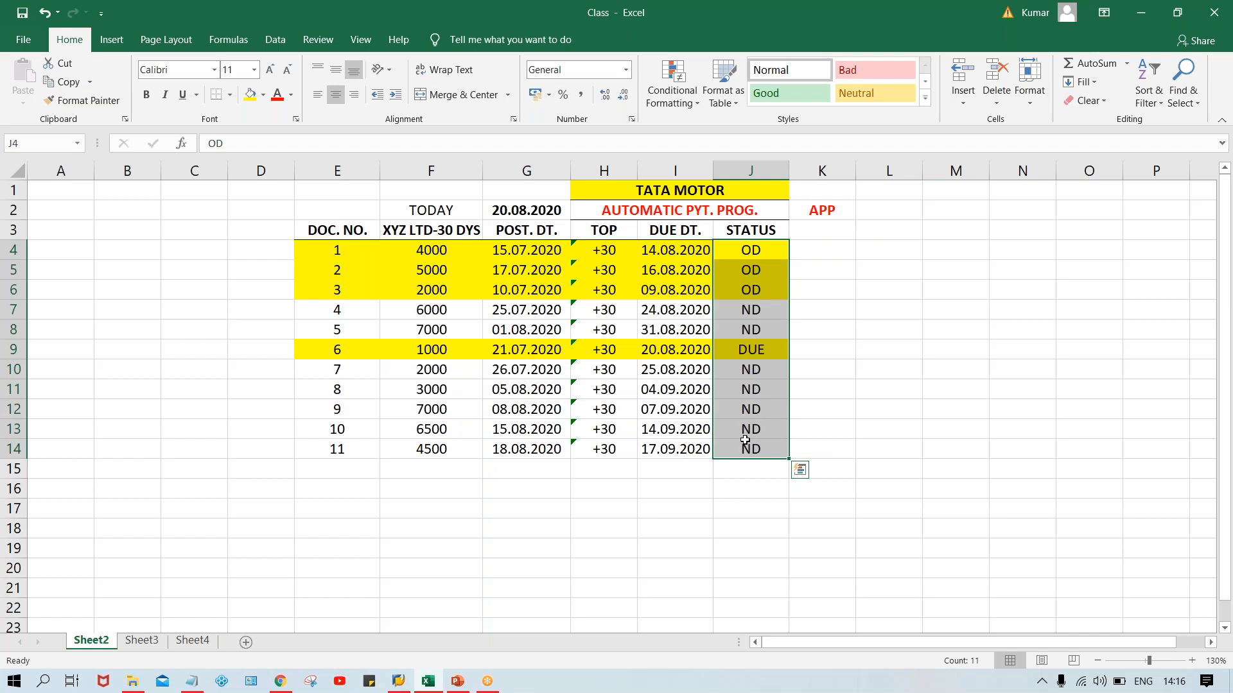
left_click(742, 257)
left_click(745, 276)
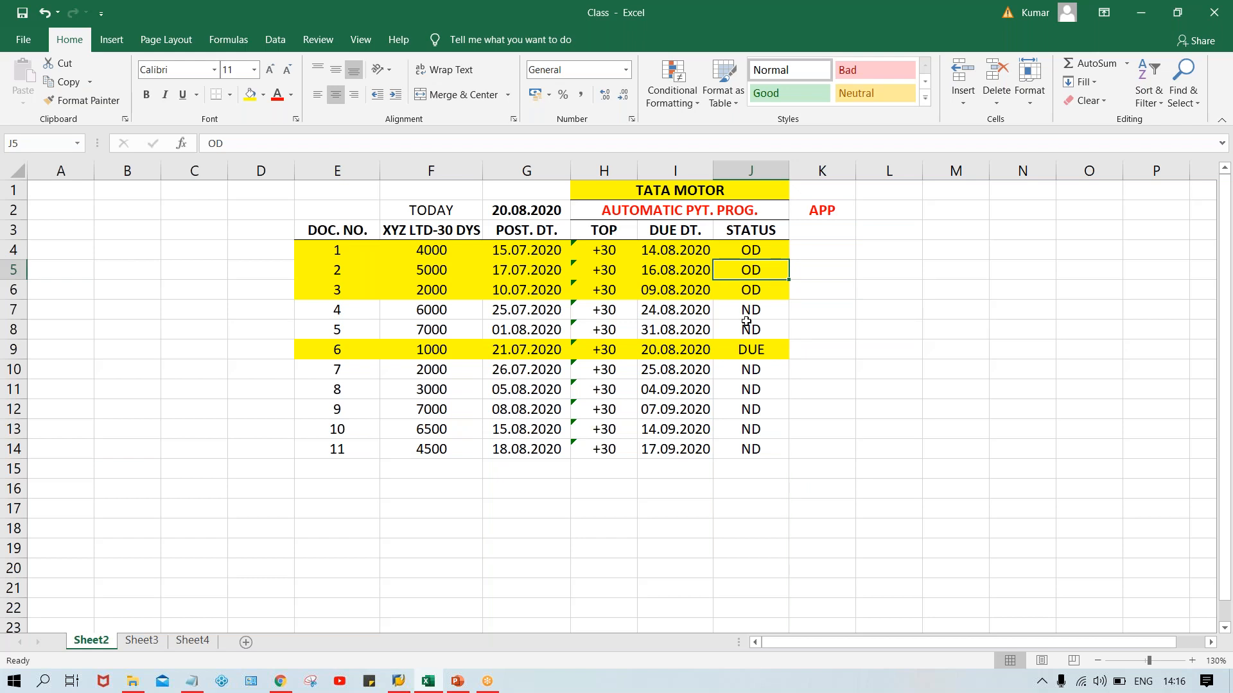
left_click(748, 357)
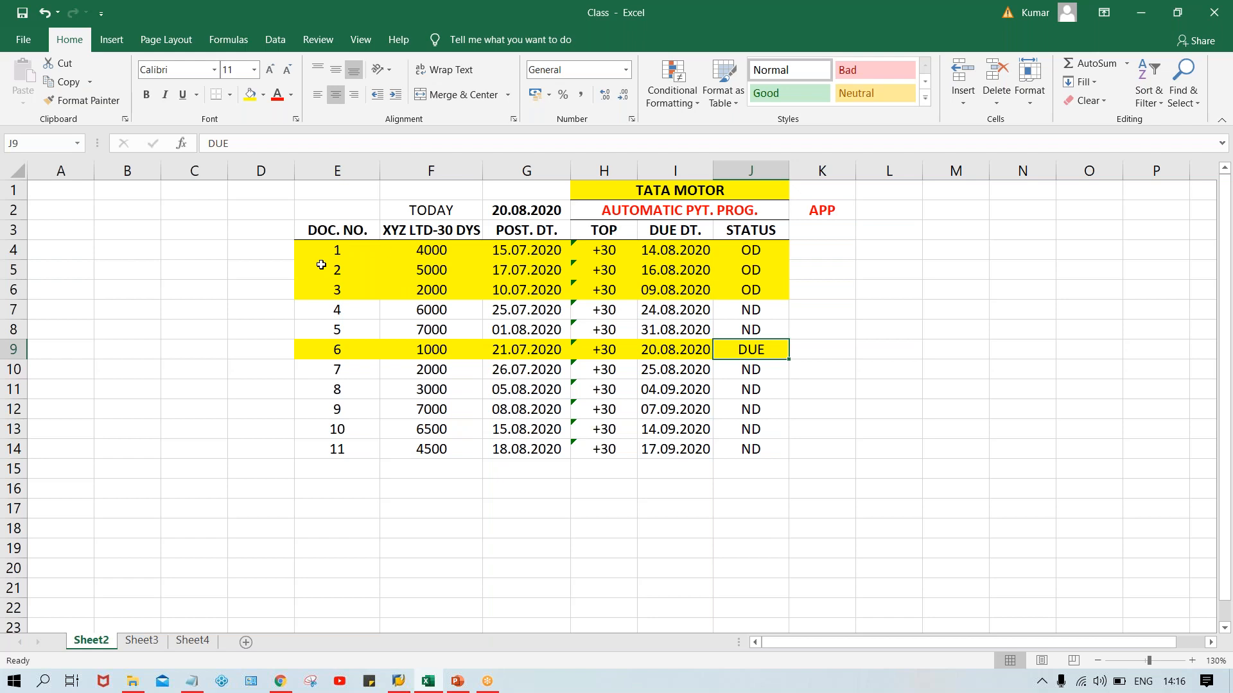
left_click(320, 357)
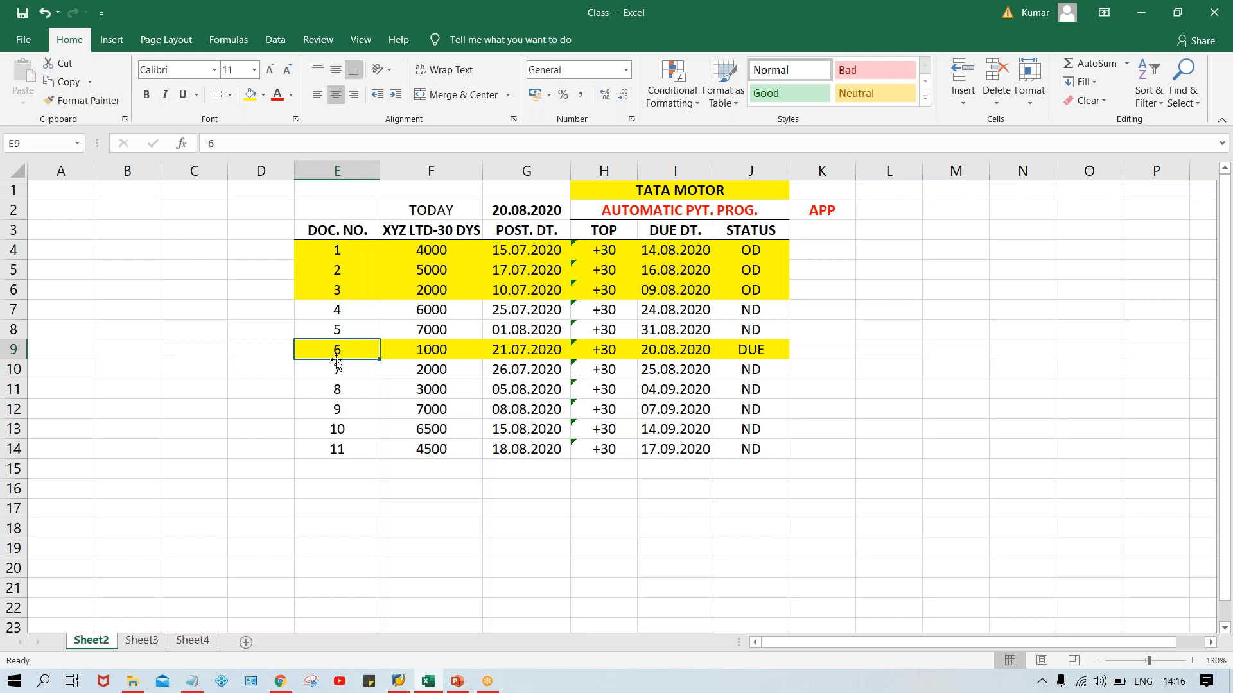
left_click(830, 210)
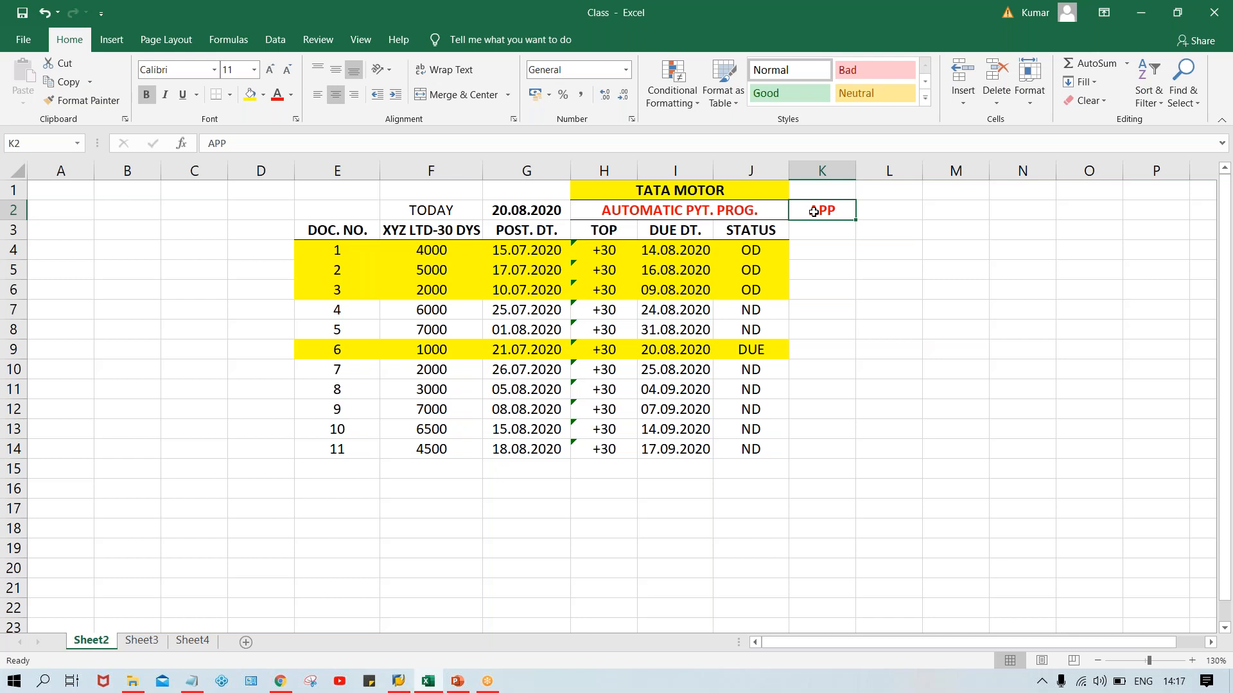
left_click(814, 272)
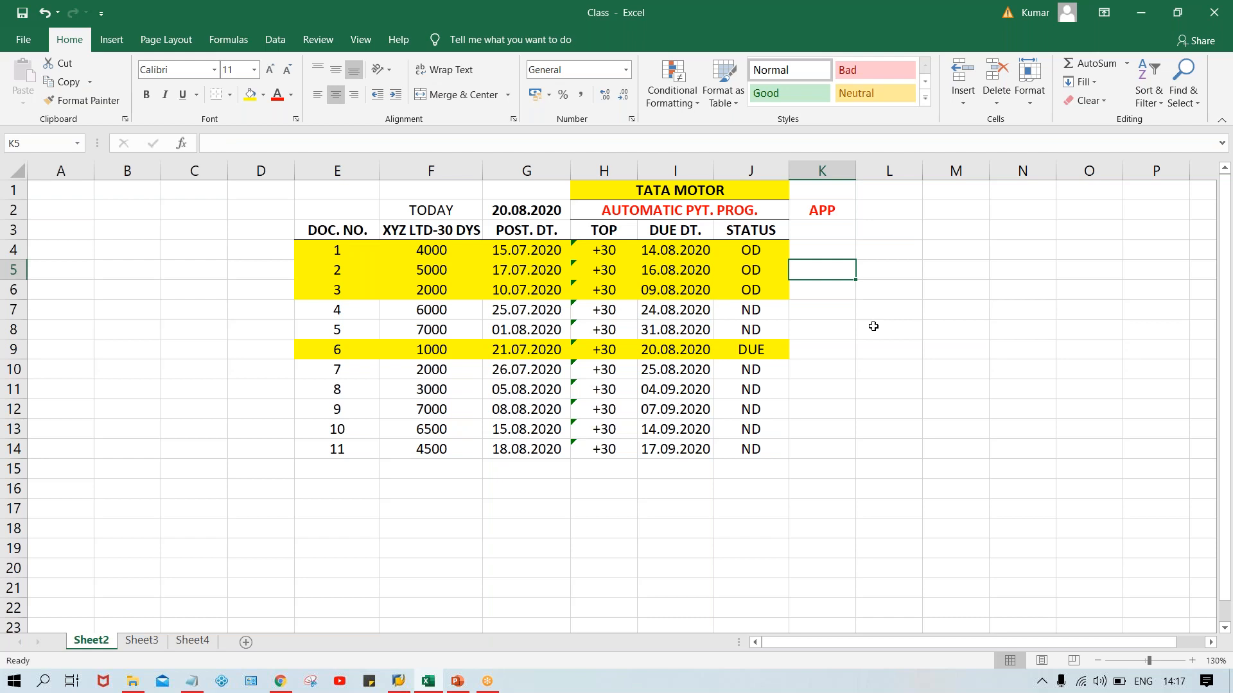
left_click(827, 209)
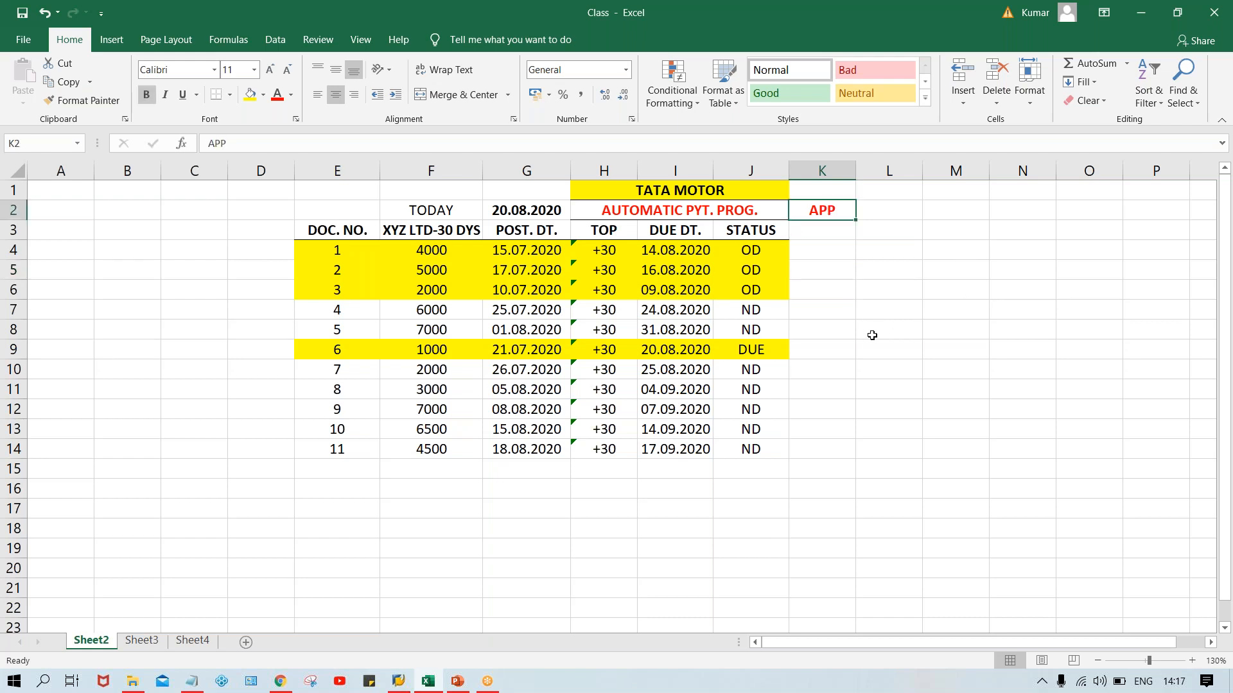
Examine the OD statuses in J4 to J6 and the DUE status in J9 as the items APP has to pick up
left_click(749, 250)
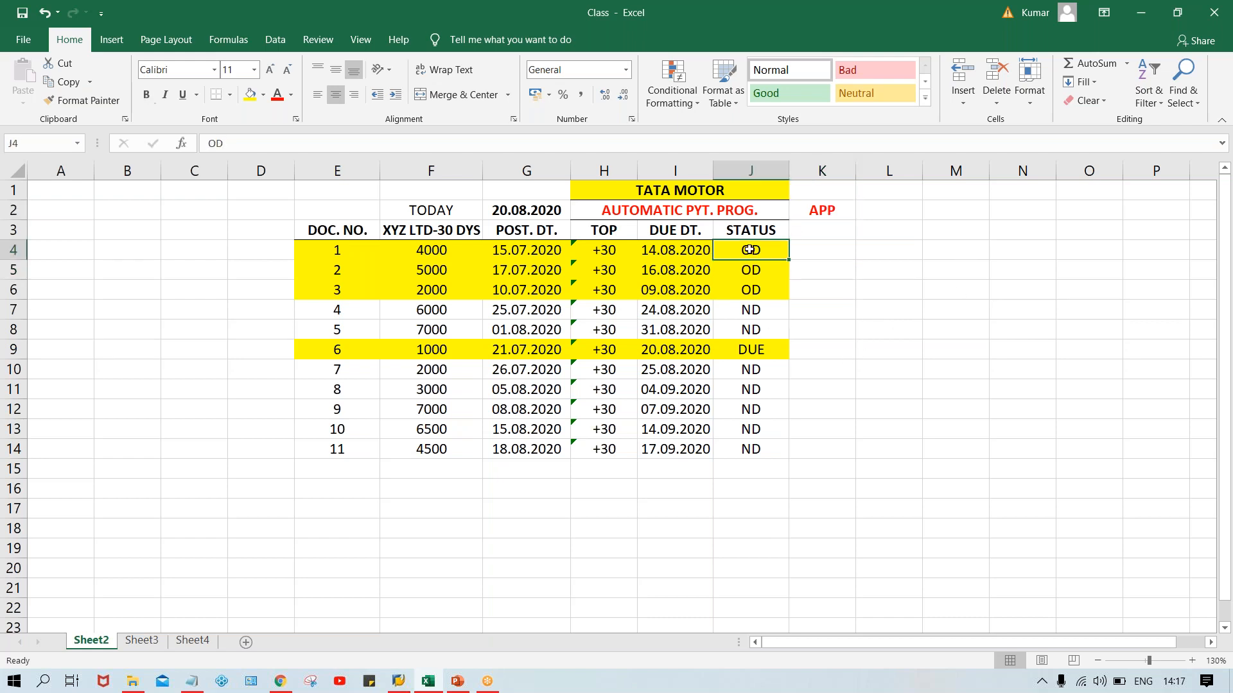
left_click(749, 270)
left_click(767, 294)
left_click(761, 258)
left_click(753, 350)
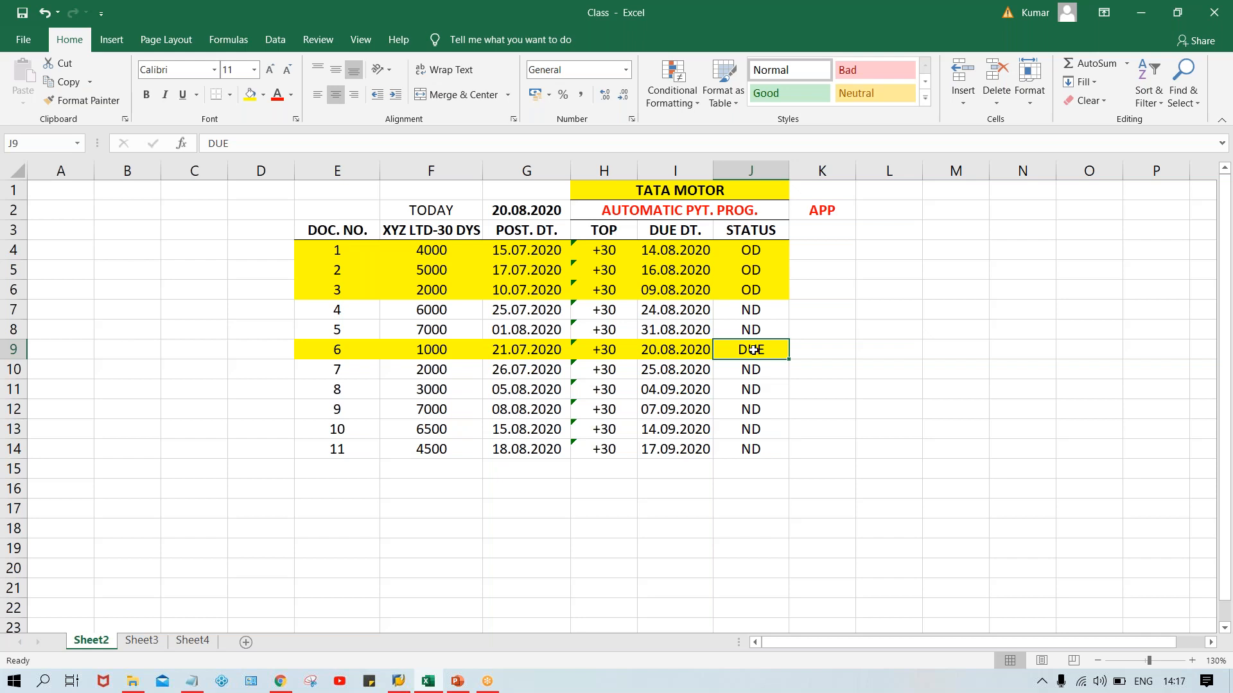
left_click(764, 267)
left_click(770, 352)
left_click(811, 210)
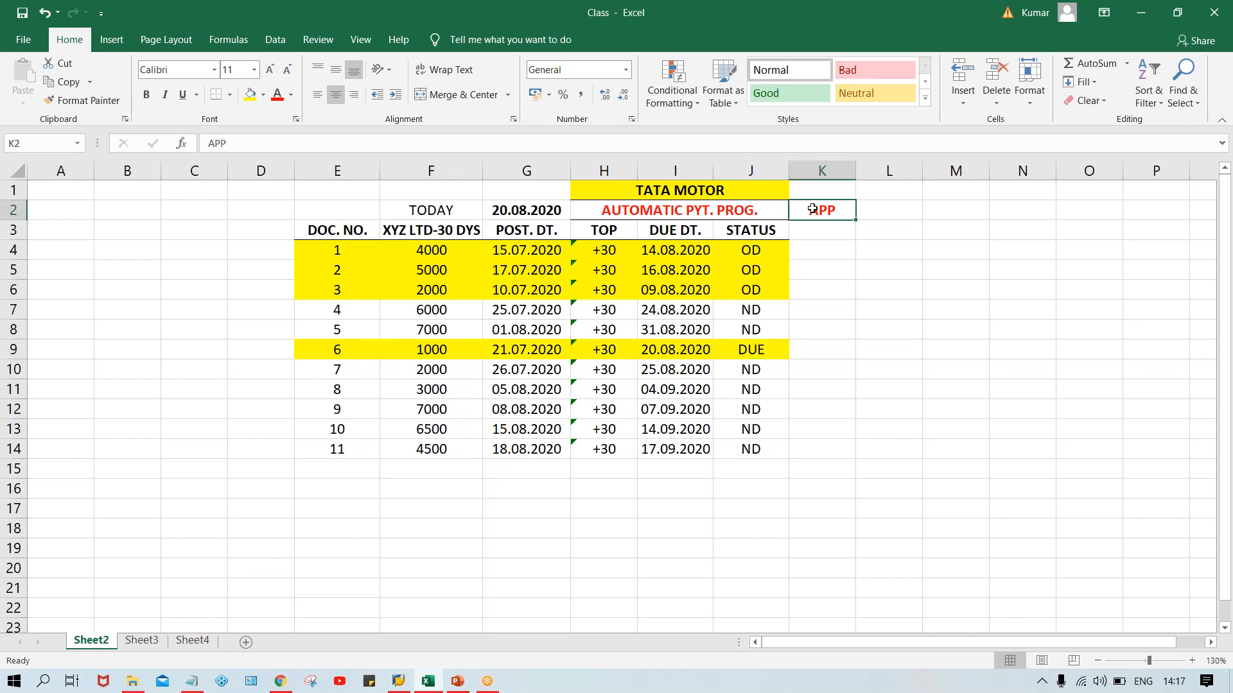
left_click(673, 253)
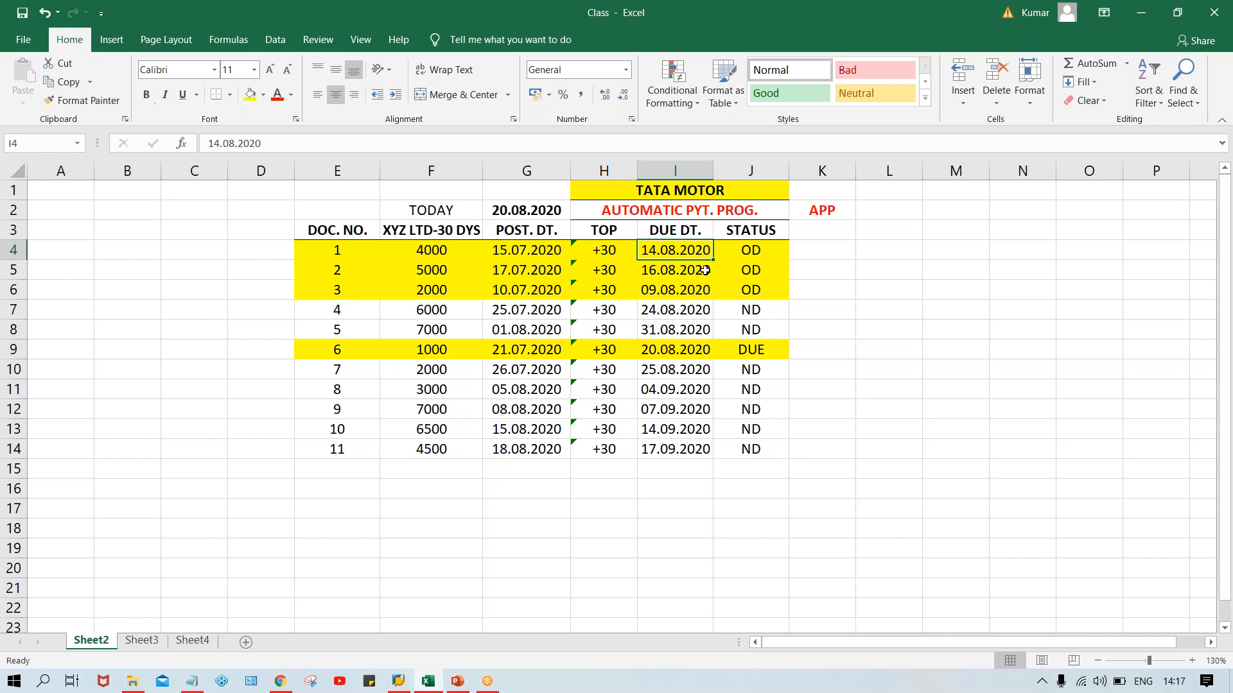
left_click(762, 270)
left_click(762, 257)
left_click(762, 285)
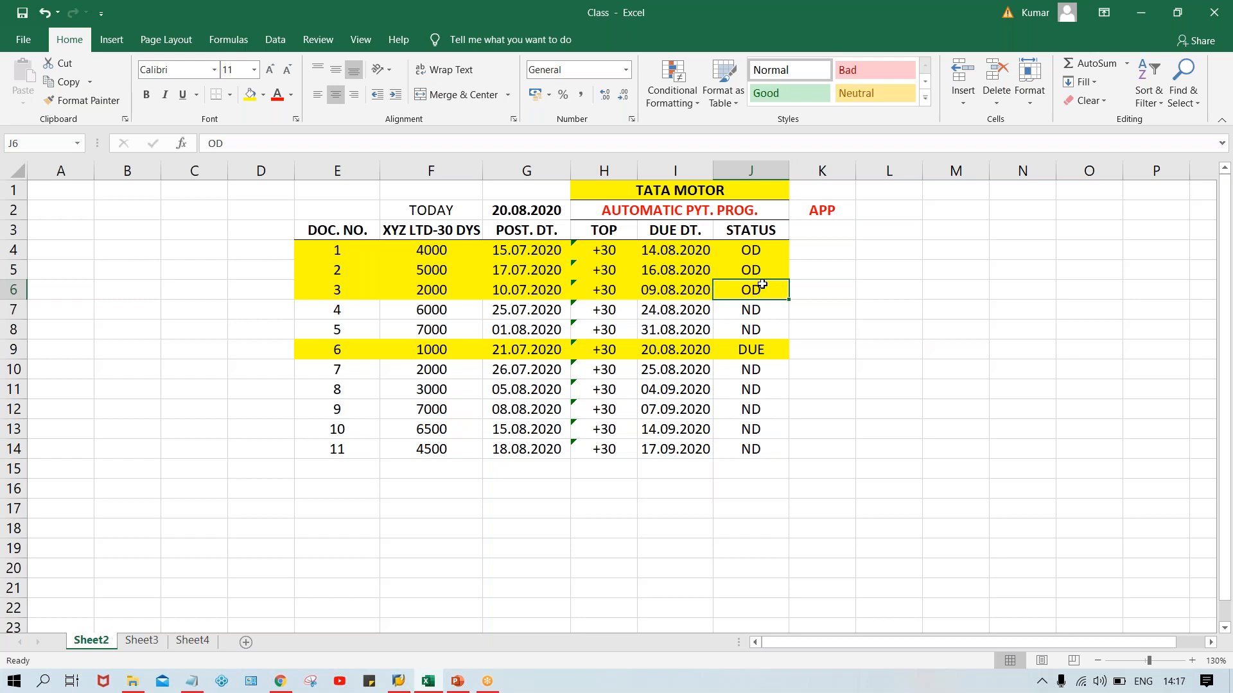
left_click(828, 204)
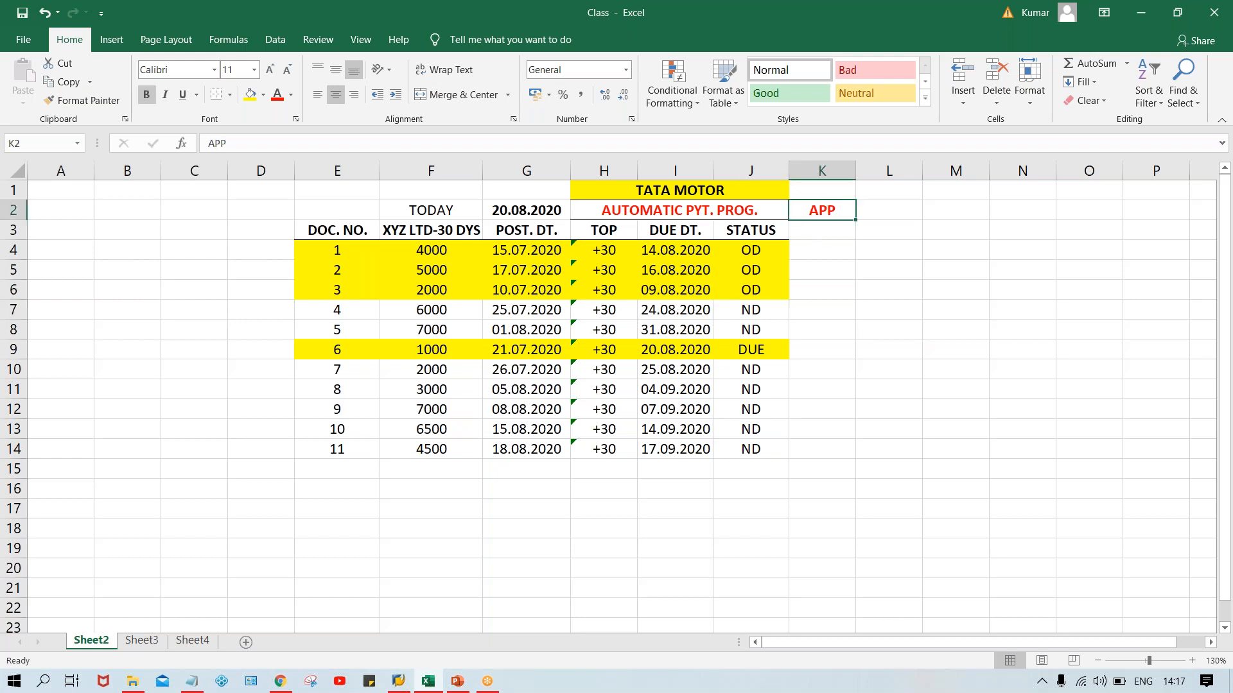
Switch to the PowerPoint presentation and read the Automatic Payment Program slide
left_click(449, 683)
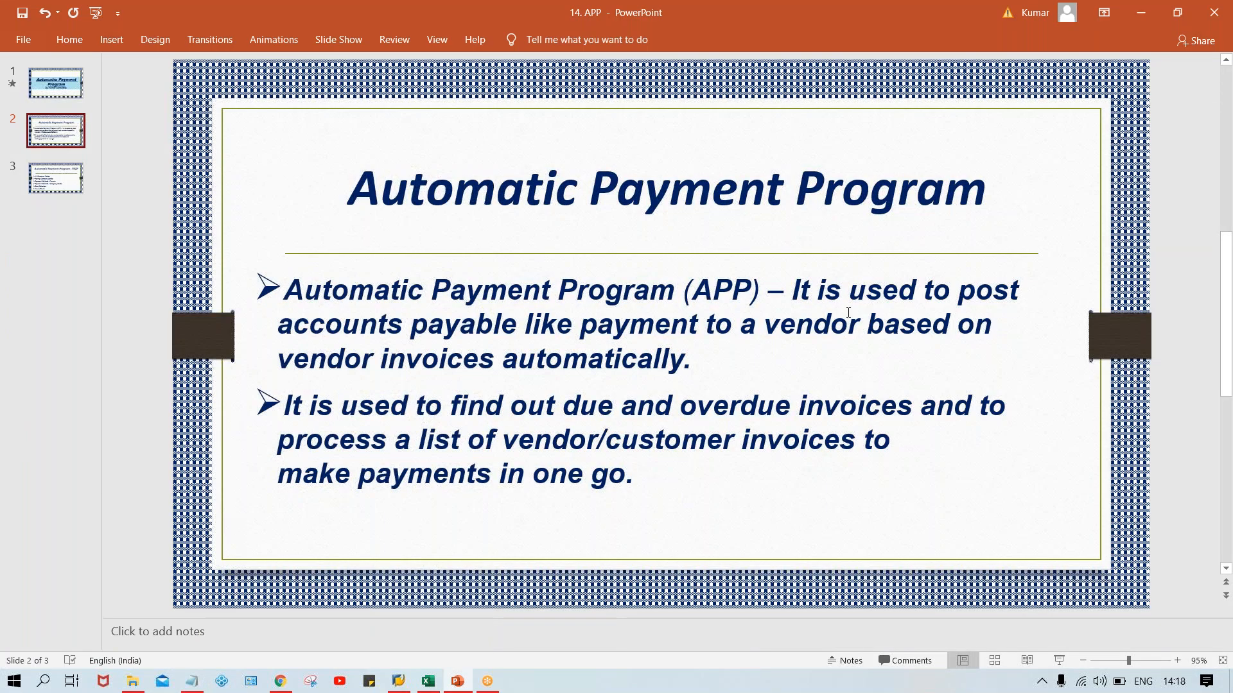
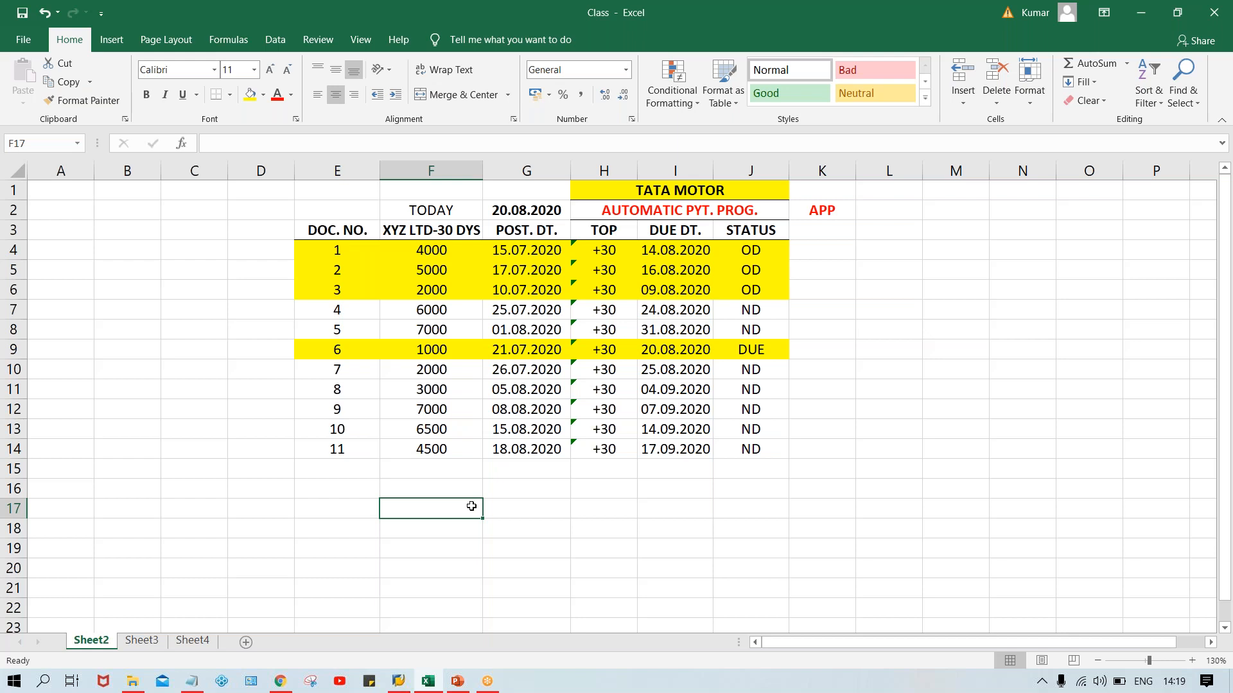
left_click(745, 250)
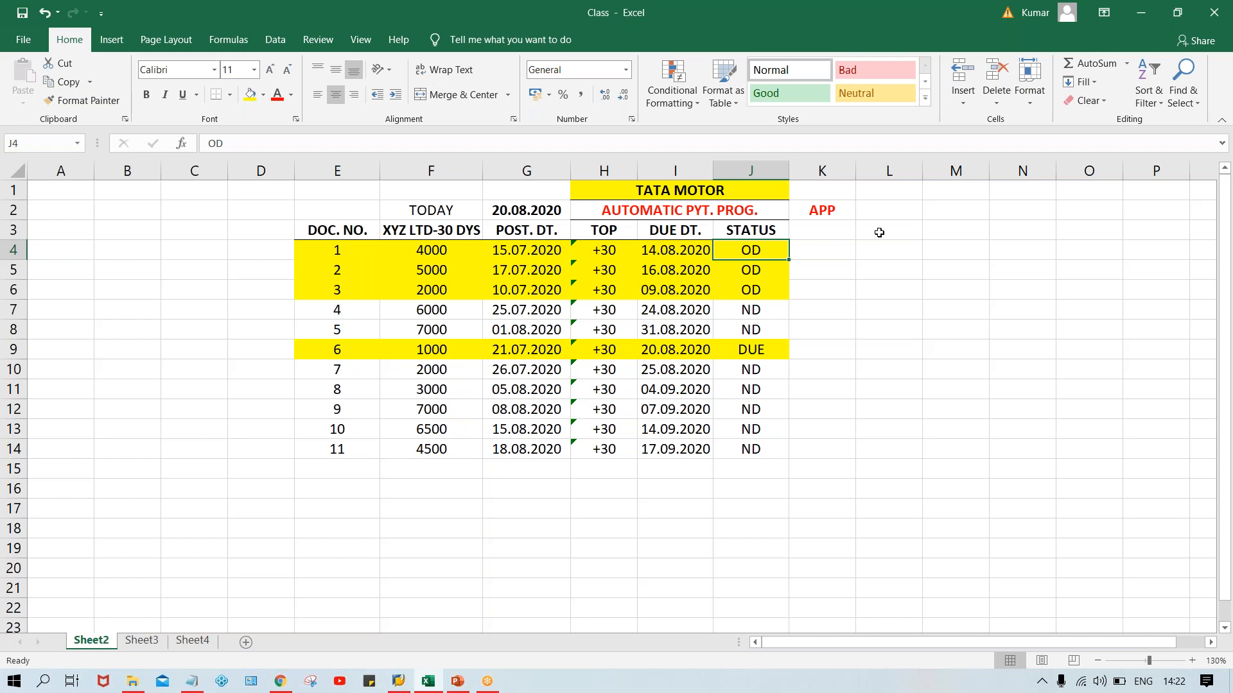
left_click(845, 255)
left_click(812, 311)
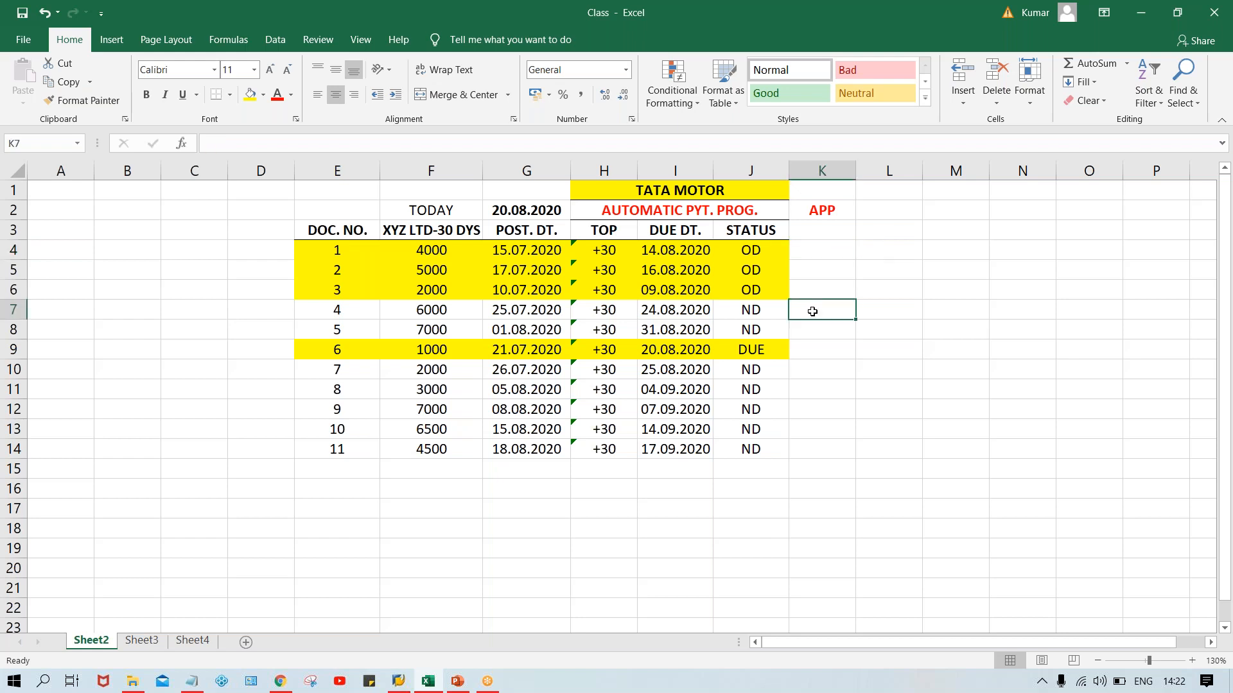
left_click(830, 335)
left_click(826, 309)
left_click(899, 29)
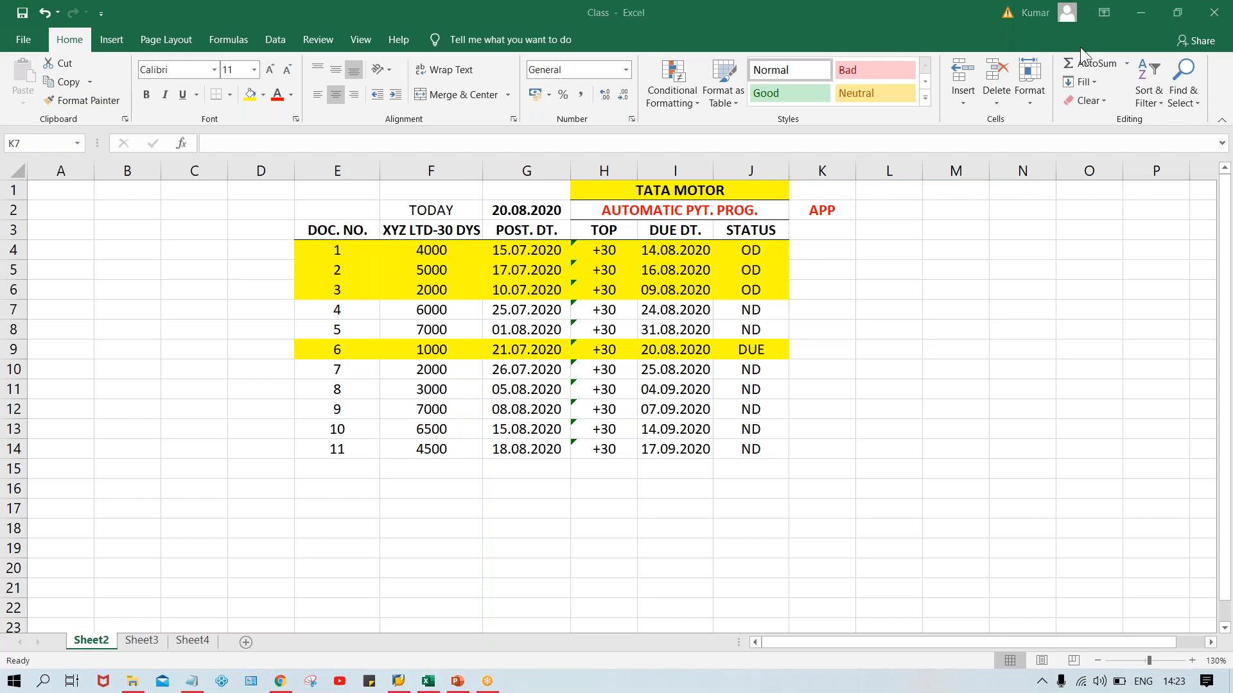